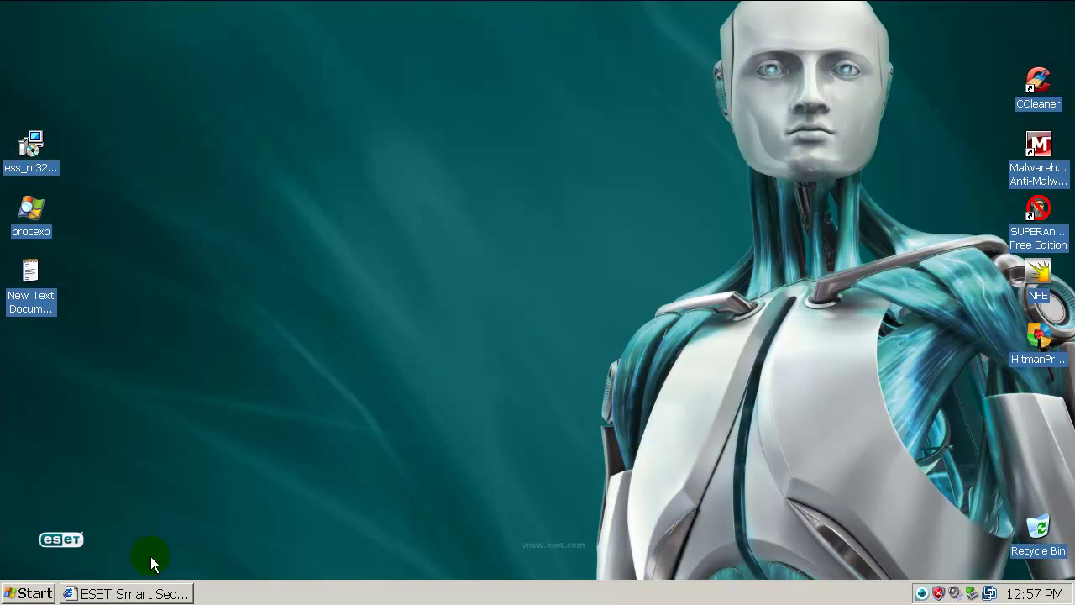
Restore the ESET beta page in Internet Explorer, then minimize it and refresh the desktop
left_click(115, 593)
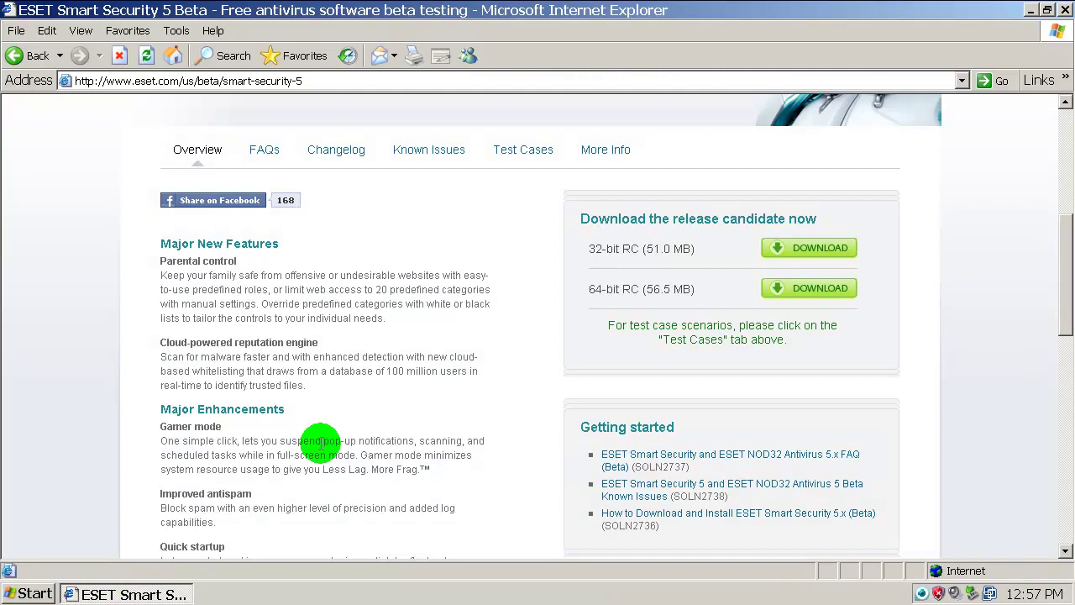
left_click(1029, 10)
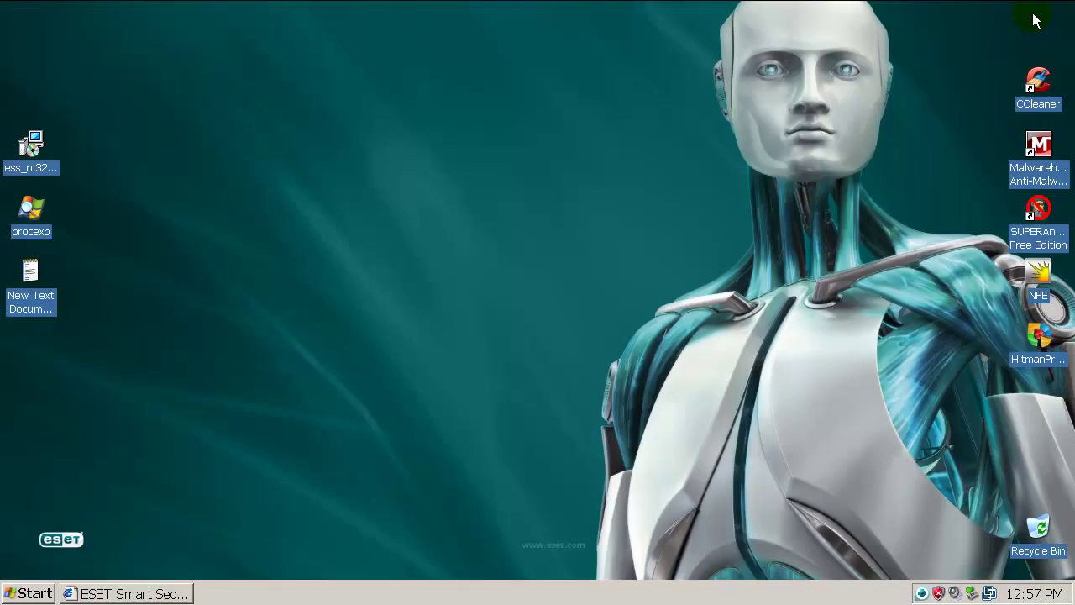
right_click(595, 264)
left_click(635, 292)
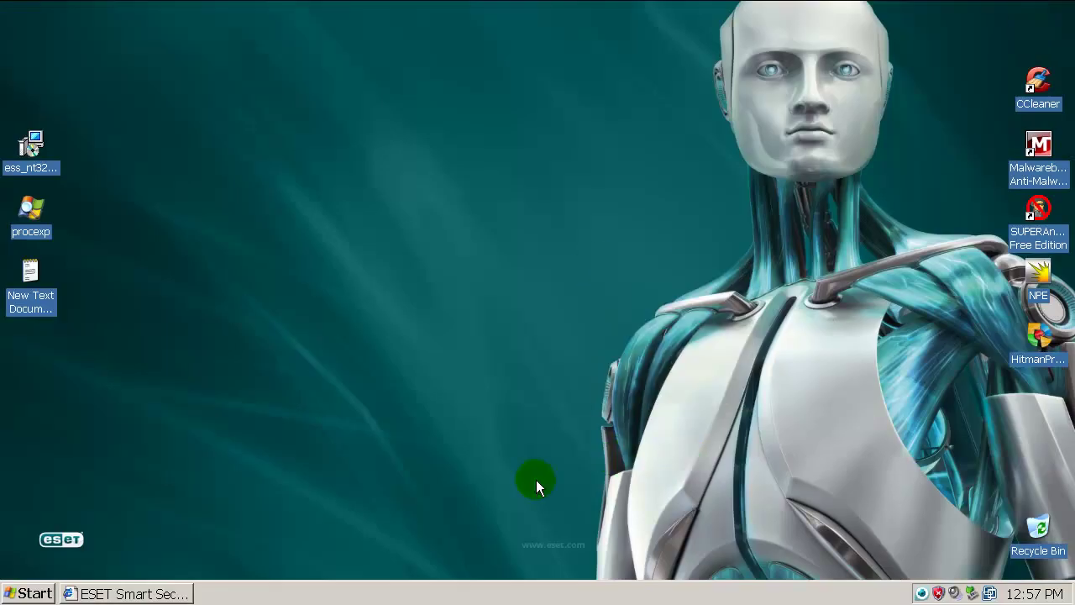
Restore the ESET beta page and scroll to the 'Download the release candidate now' box
left_click(152, 593)
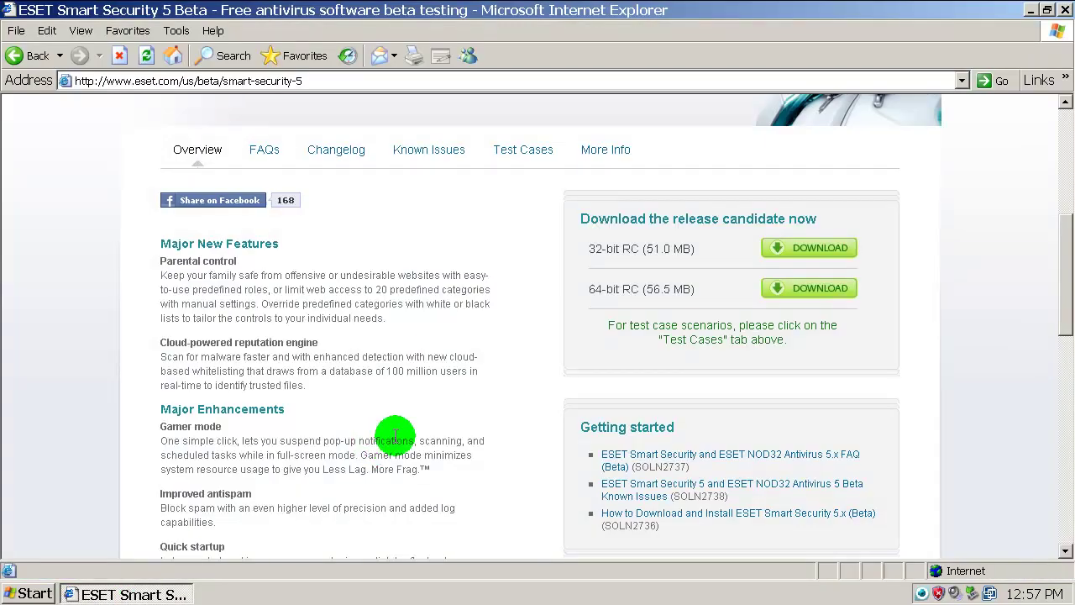
left_click_drag(1065, 263, 1064, 157)
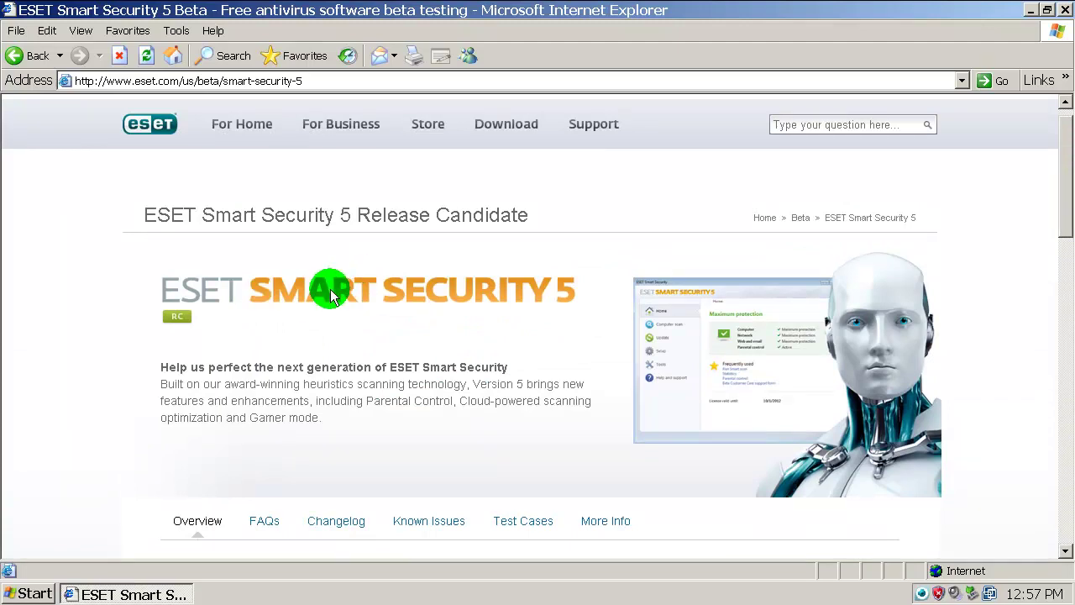
left_click_drag(1065, 160, 1064, 269)
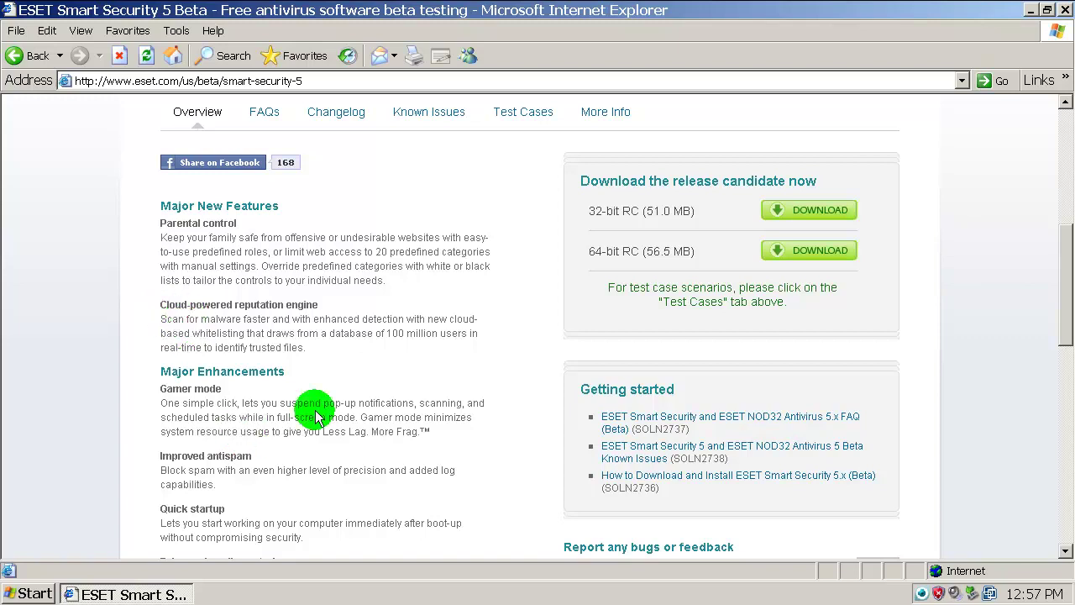
Read the feature list down to System Requirements, highlighting the malware-spread, GUI and processor passages
left_click_drag(1066, 244, 1066, 281)
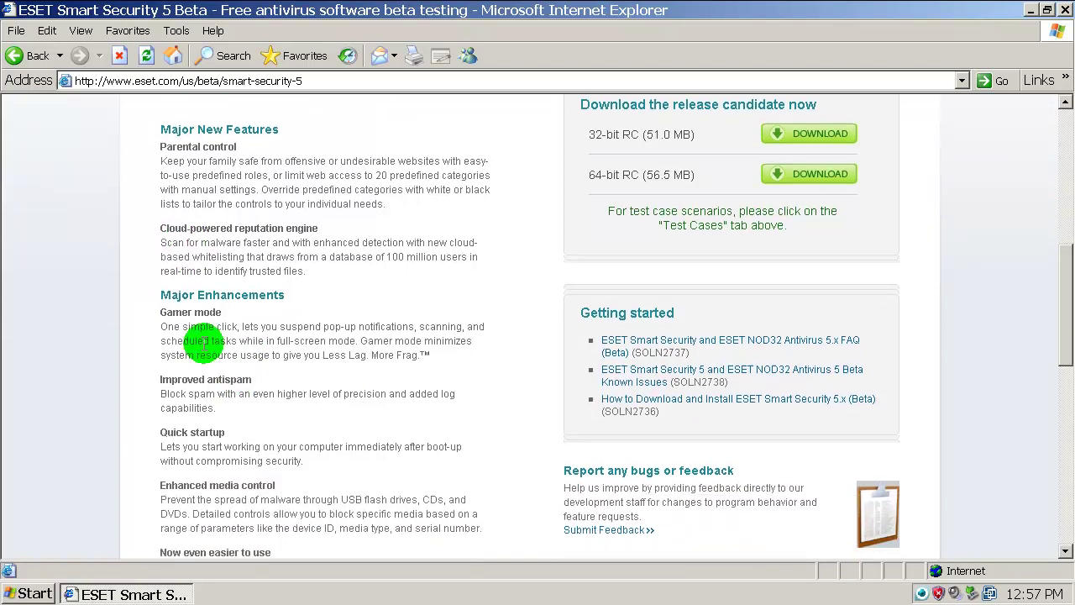
left_click_drag(1065, 304, 1064, 336)
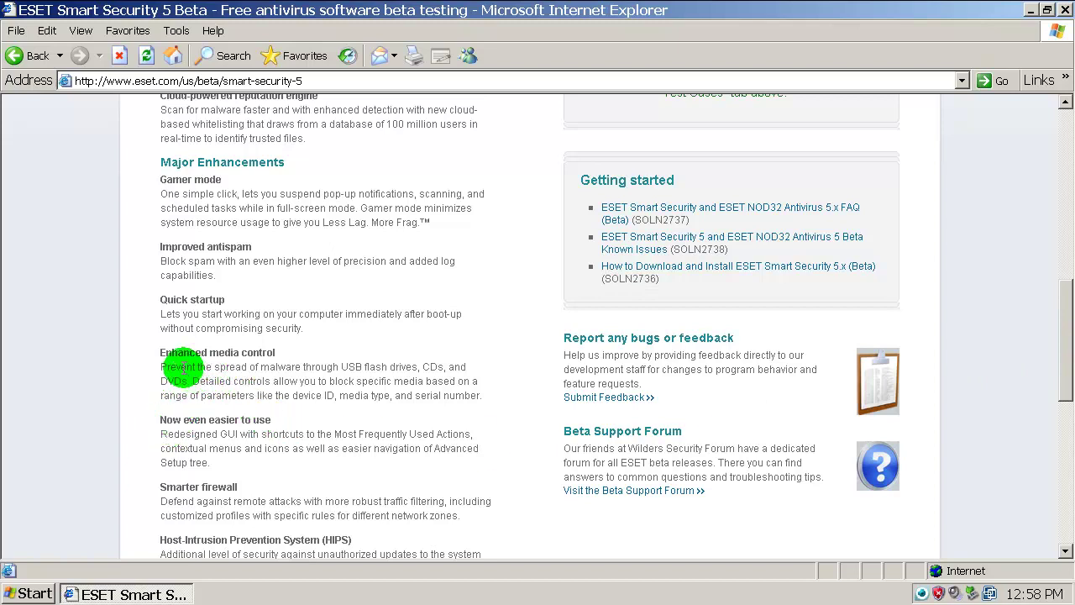
left_click_drag(158, 367, 373, 370)
left_click(374, 371)
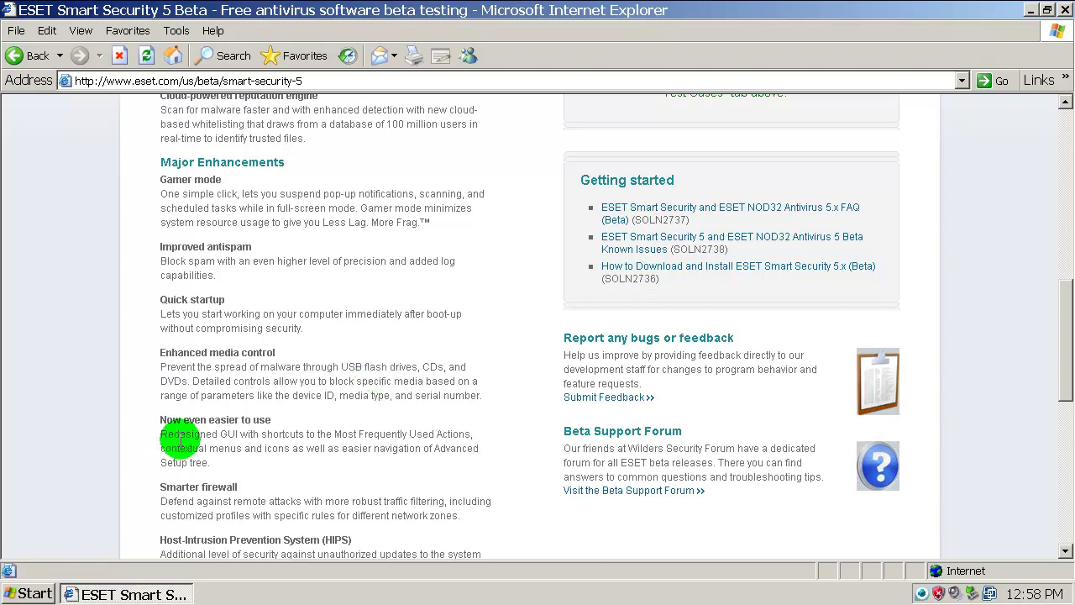
scroll(1065, 346, "down", 1)
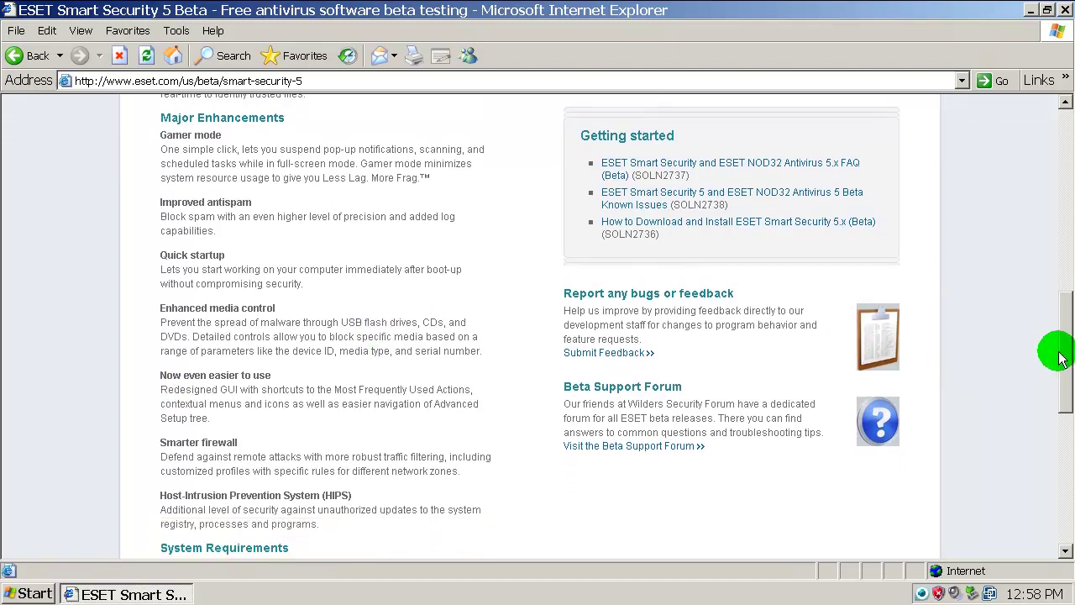
left_click_drag(162, 386, 276, 389)
left_click(277, 389)
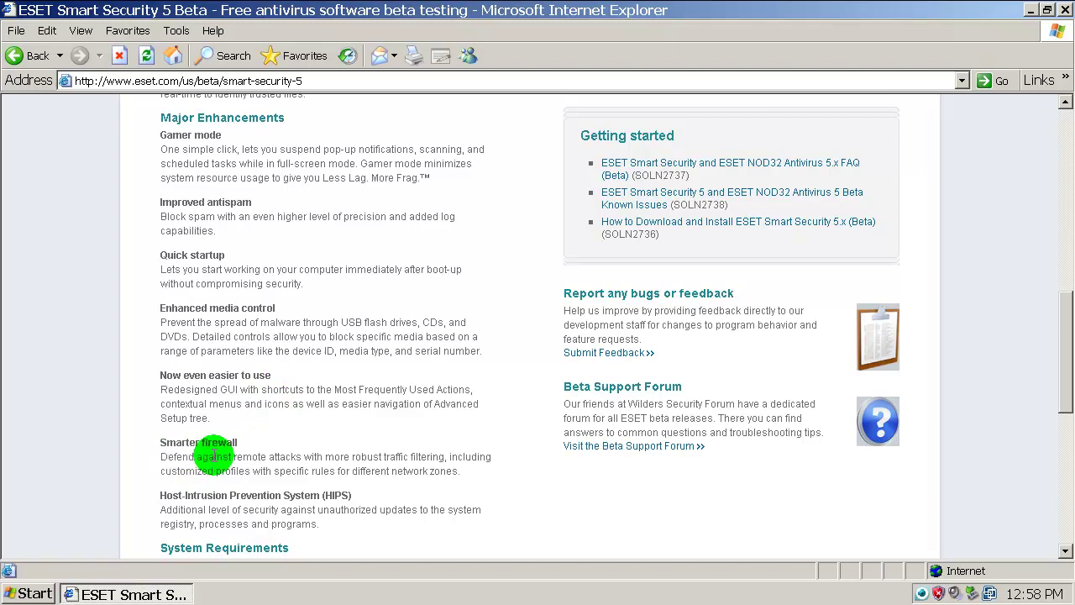
left_click_drag(1063, 364, 1065, 402)
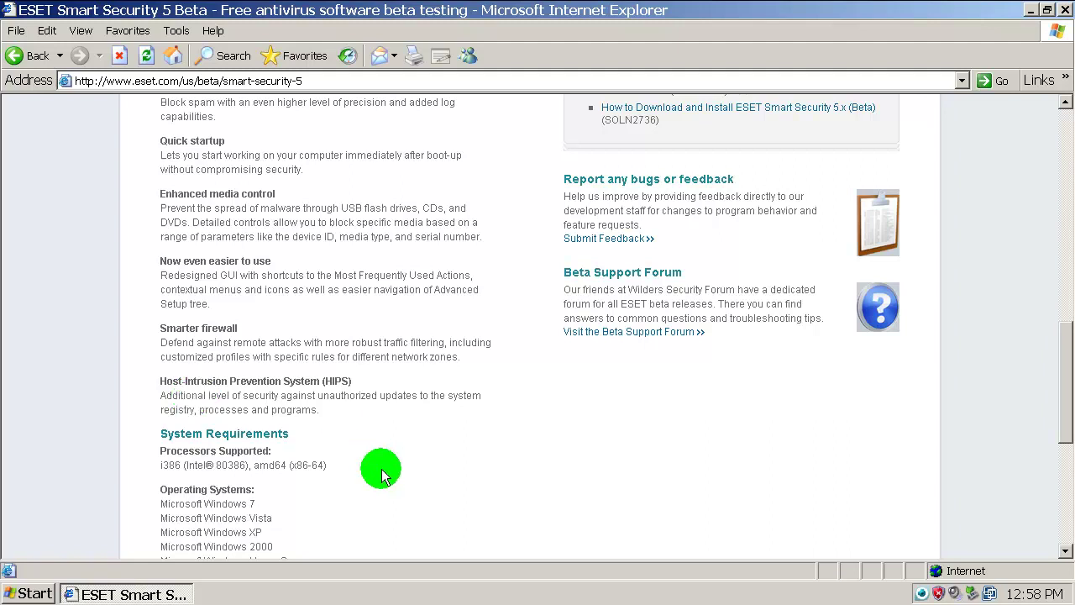
left_click_drag(336, 468, 217, 466)
left_click(508, 480)
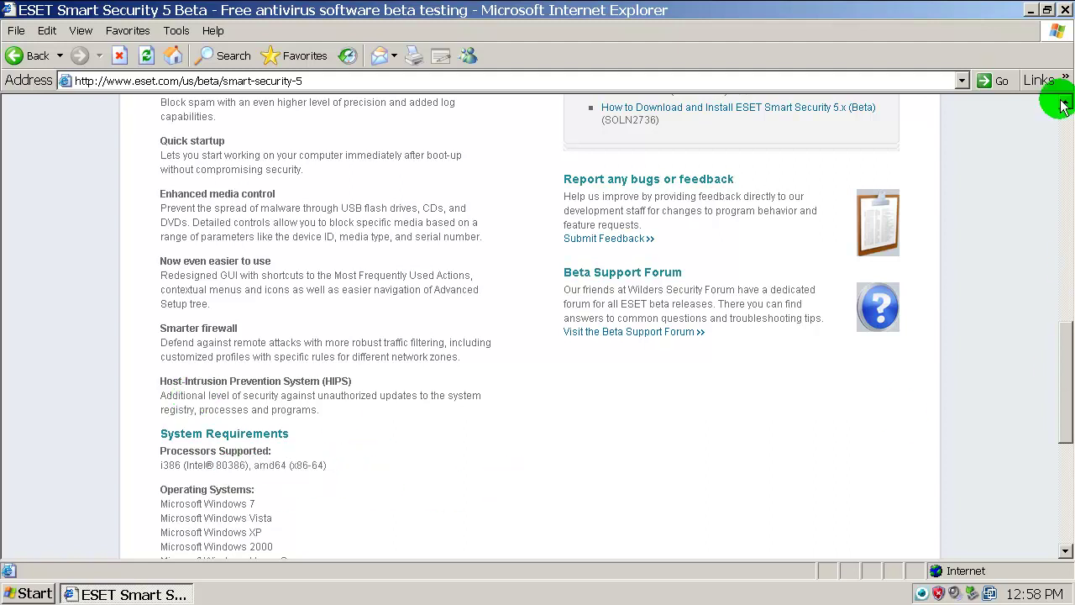
Close Internet Explorer and refresh the desktop twice
left_click(1065, 9)
right_click(619, 284)
left_click(632, 303)
right_click(623, 297)
left_click(655, 316)
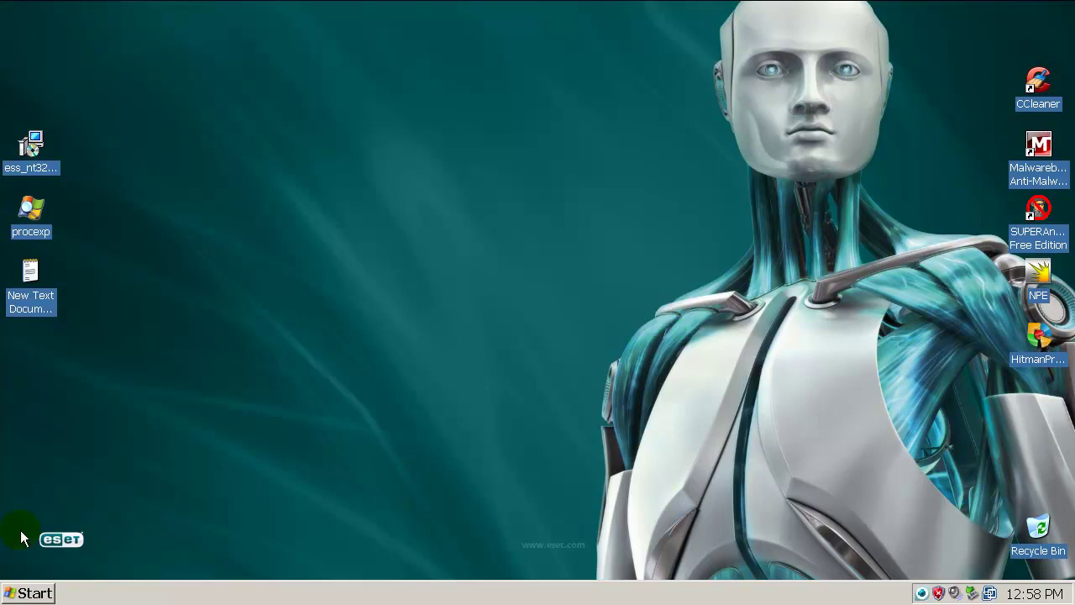
left_click(19, 592)
Start Internet Explorer, minimize it, refresh the desktop and accept the Process Explorer license
left_click(63, 219)
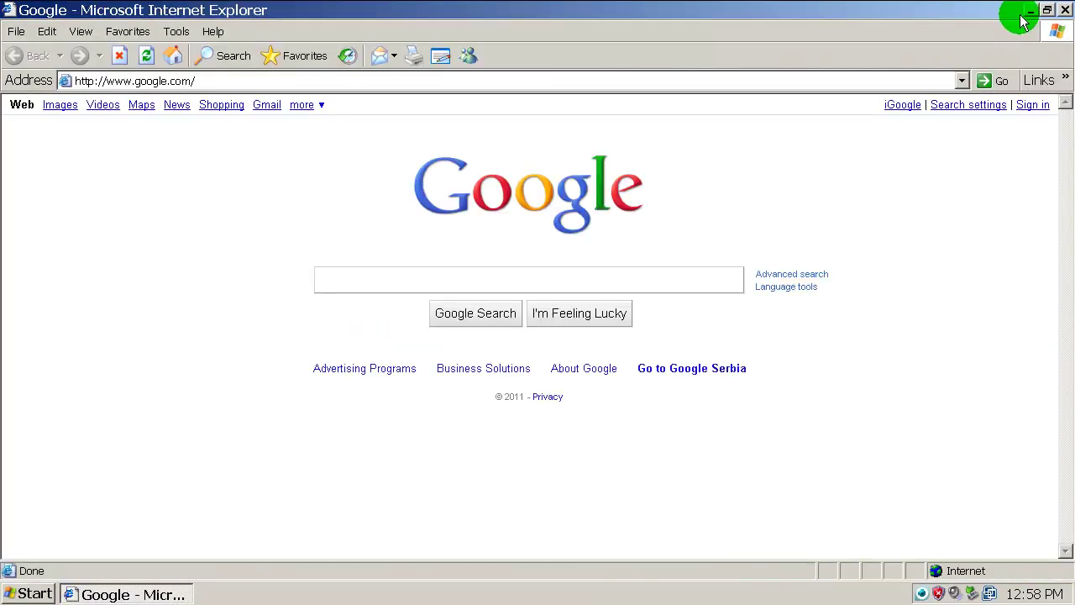
left_click(1030, 10)
right_click(626, 241)
left_click(655, 266)
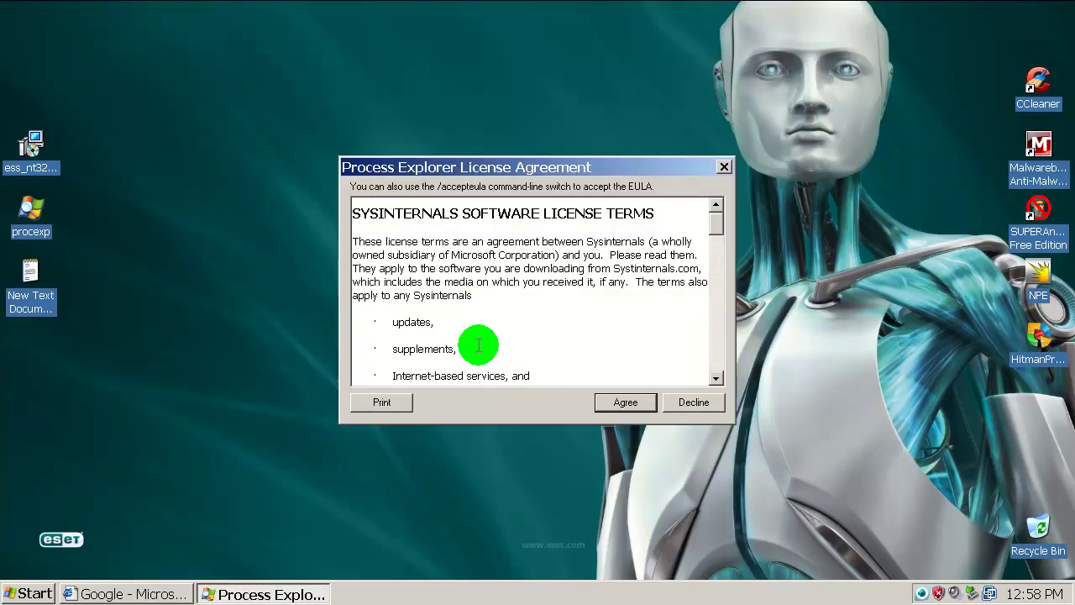
left_click(616, 401)
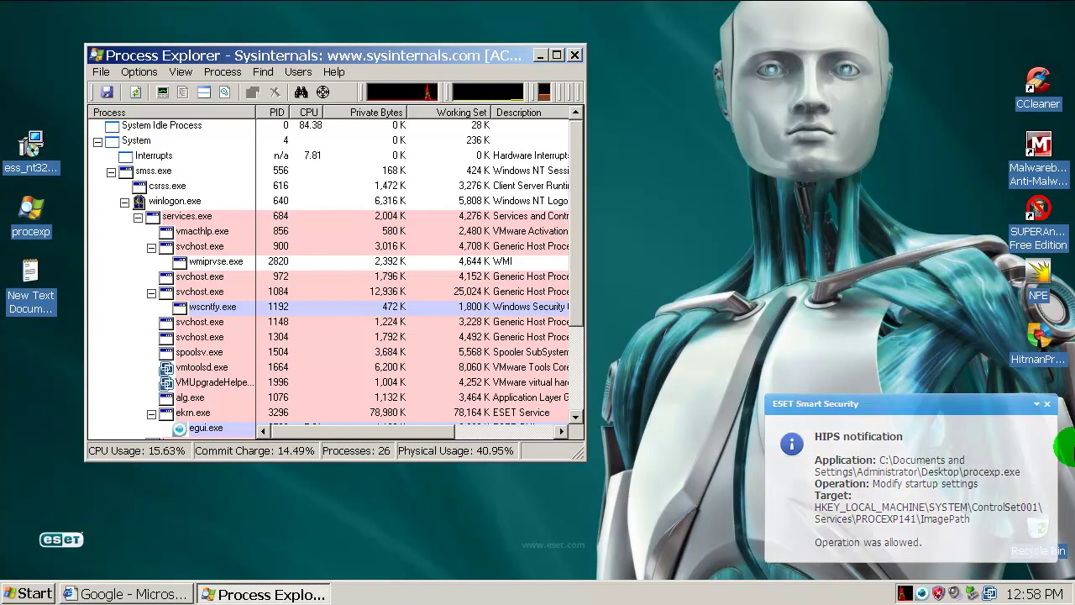
left_click(1046, 404)
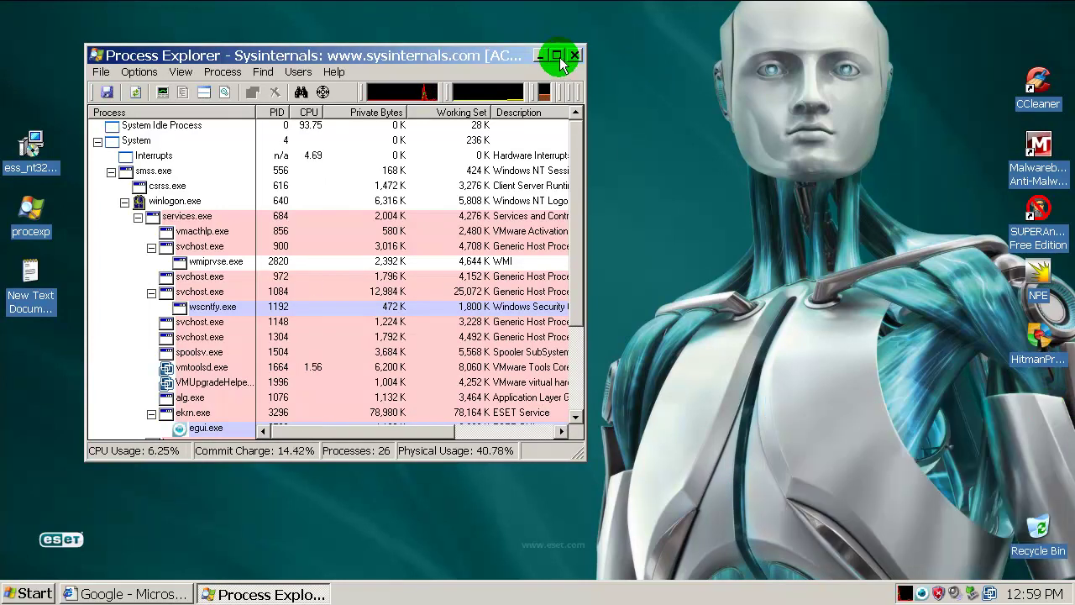
left_click(558, 58)
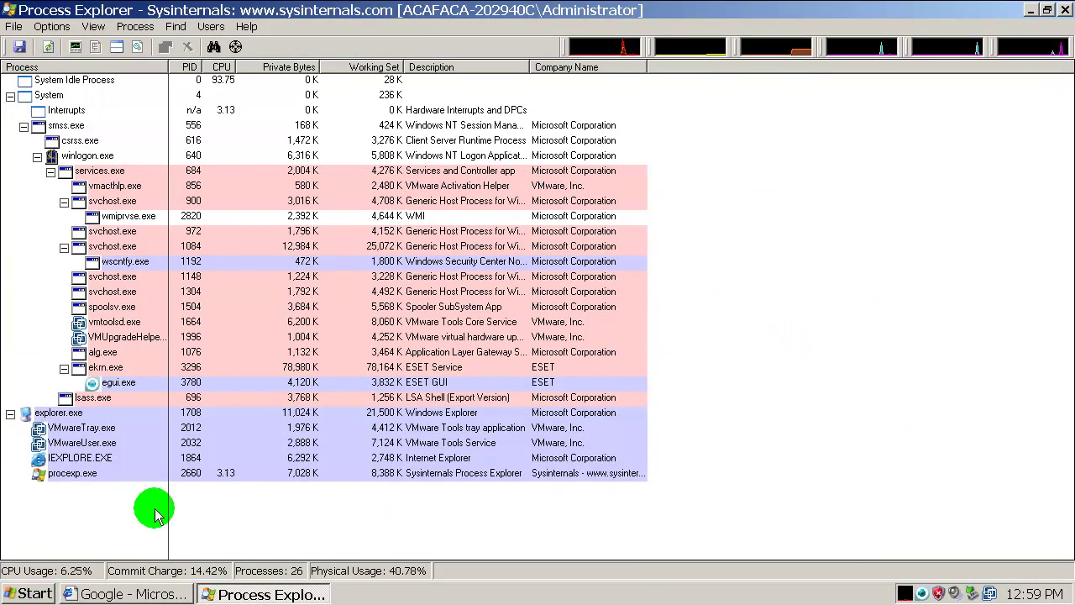
left_click(397, 393)
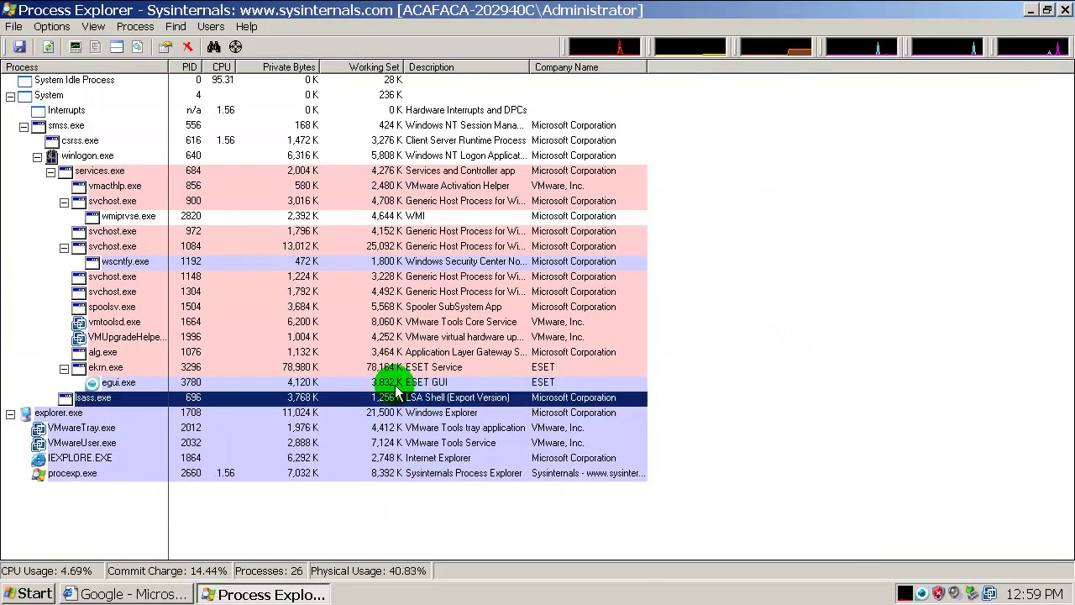
left_click(395, 385)
left_click(393, 368)
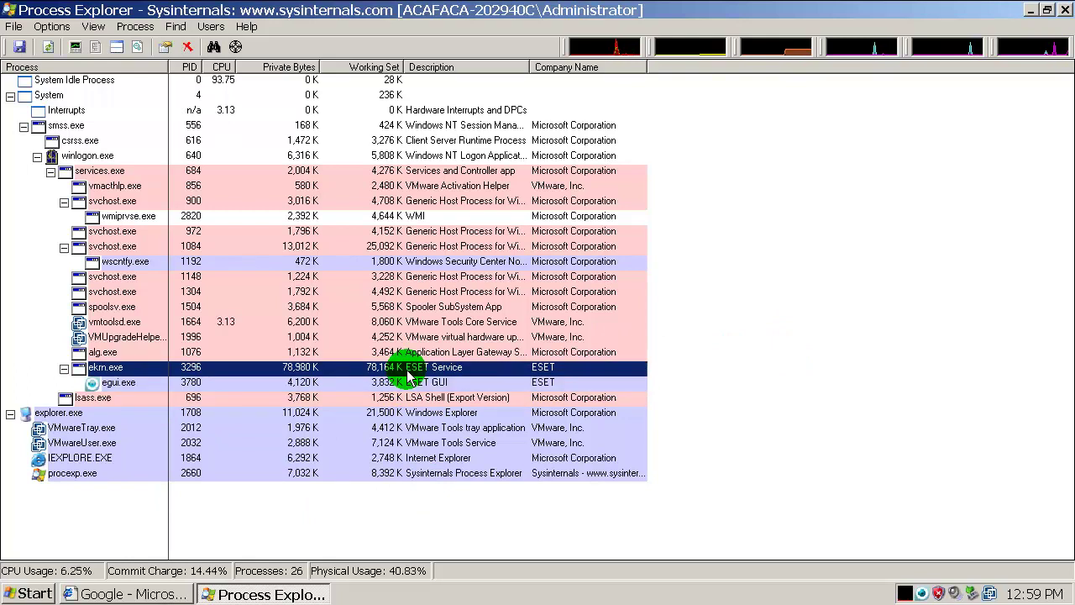
left_click(391, 384)
left_click(388, 367)
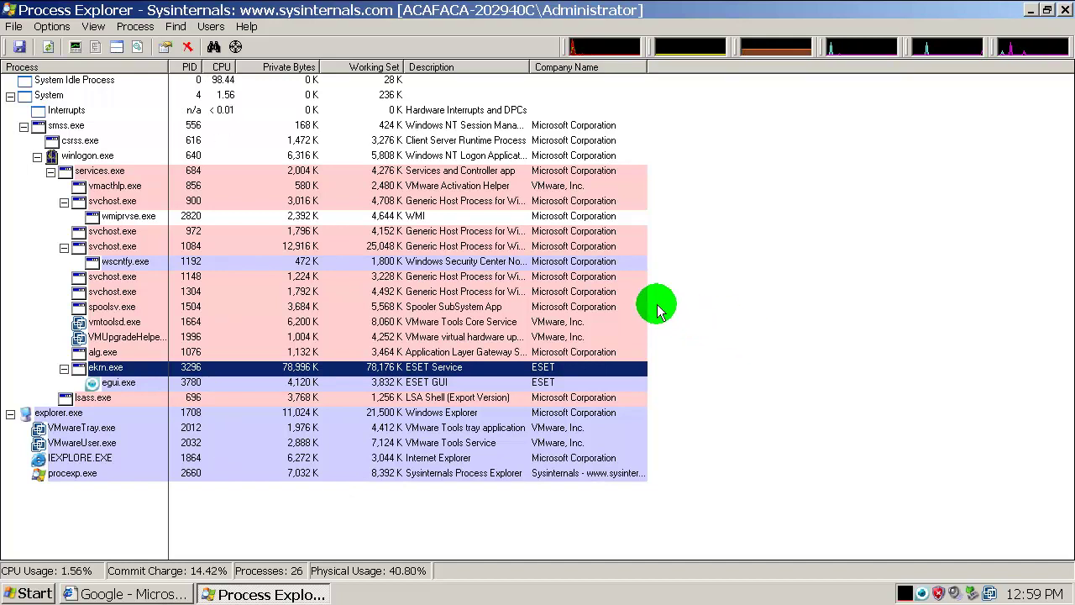
left_click(445, 442)
left_click(440, 387)
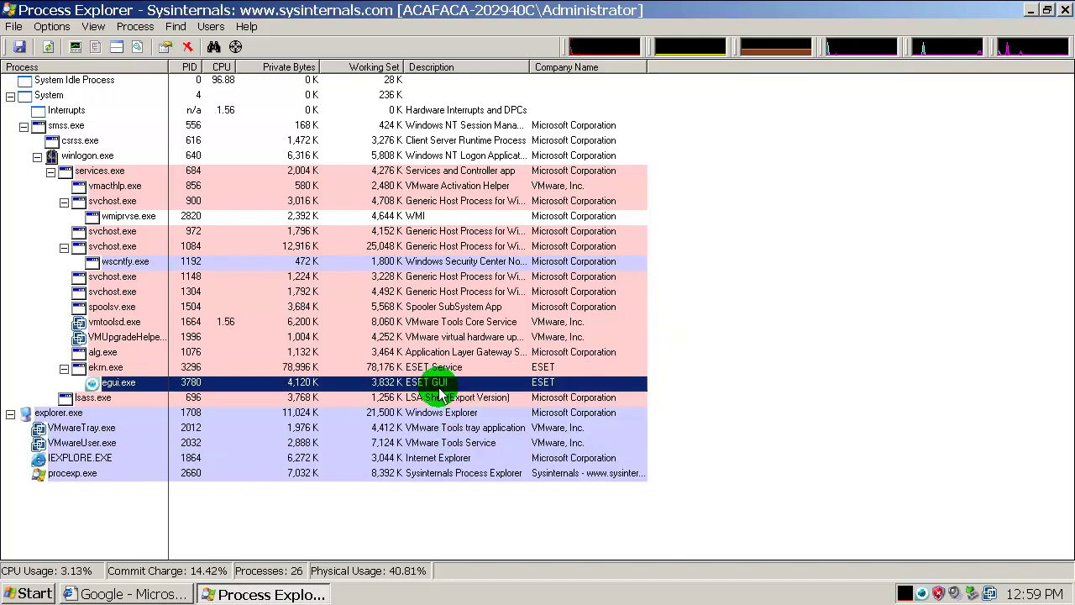
left_click(385, 396)
left_click(368, 385)
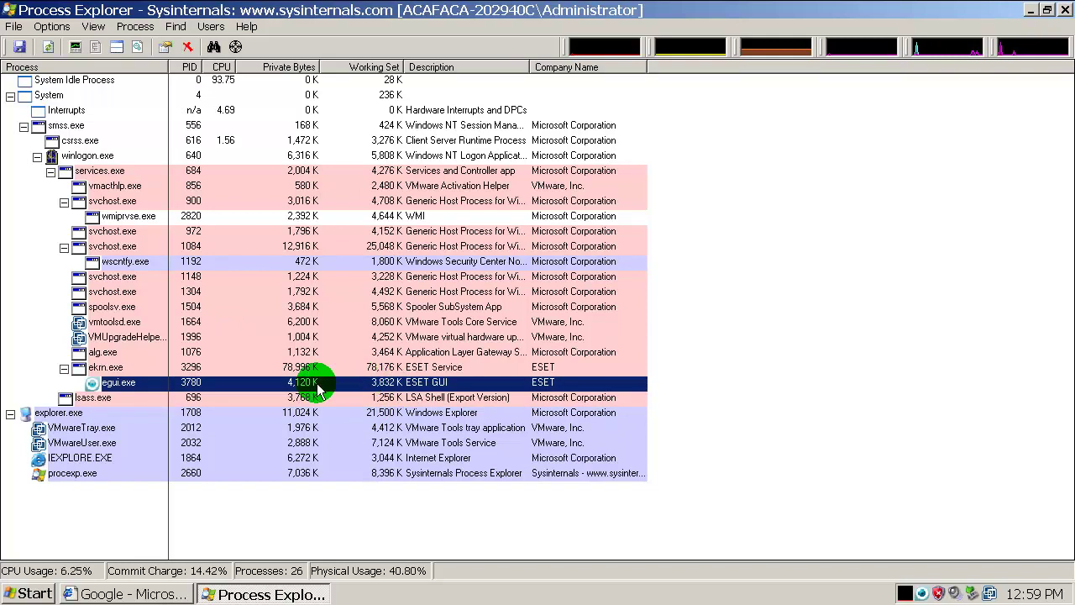
left_click(388, 400)
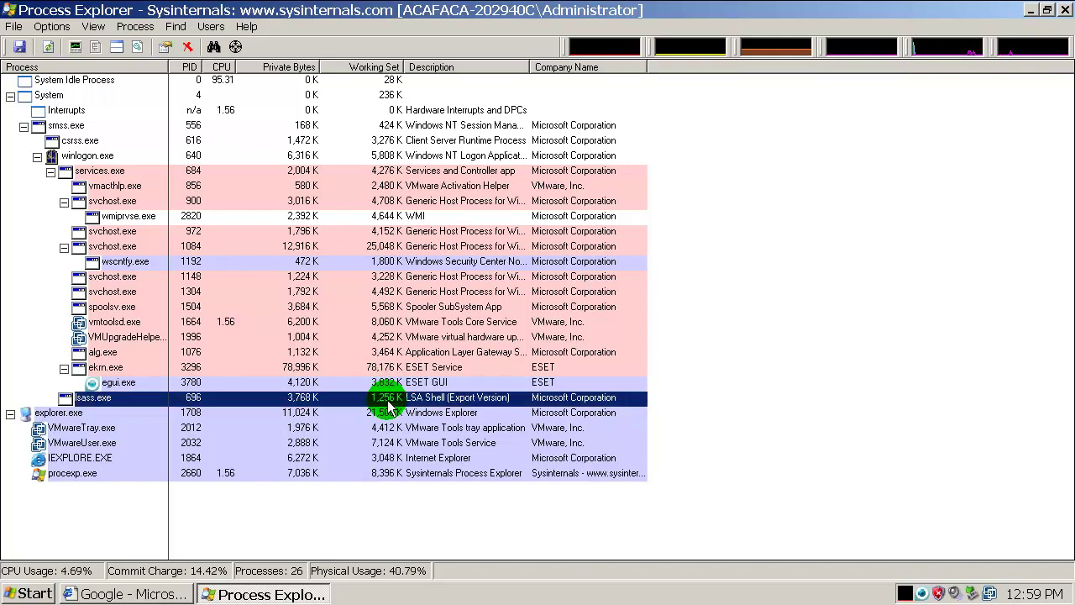
left_click(390, 384)
left_click(390, 401)
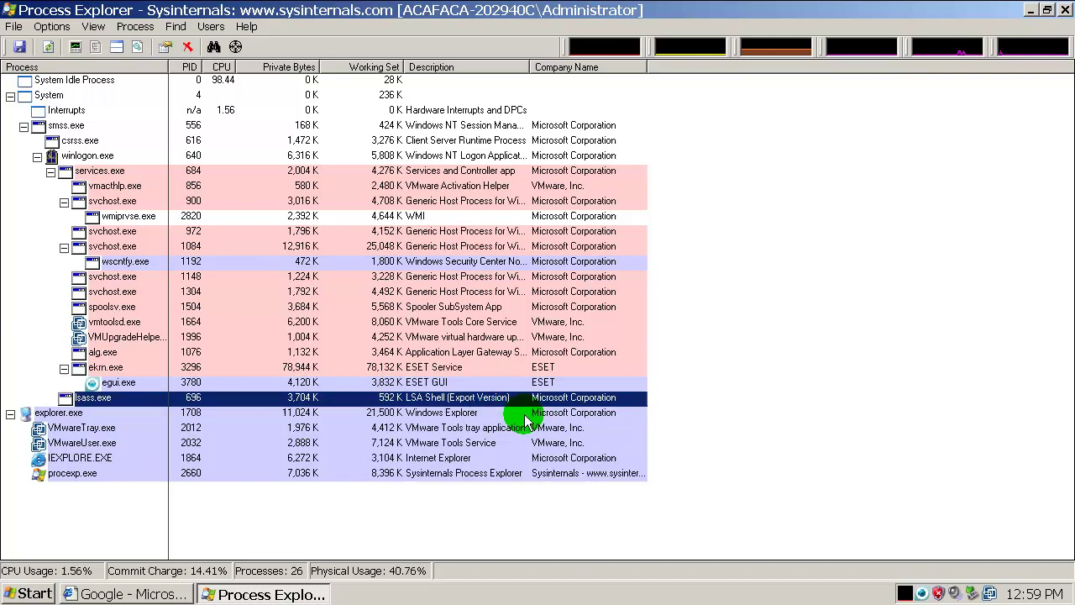
left_click(510, 367)
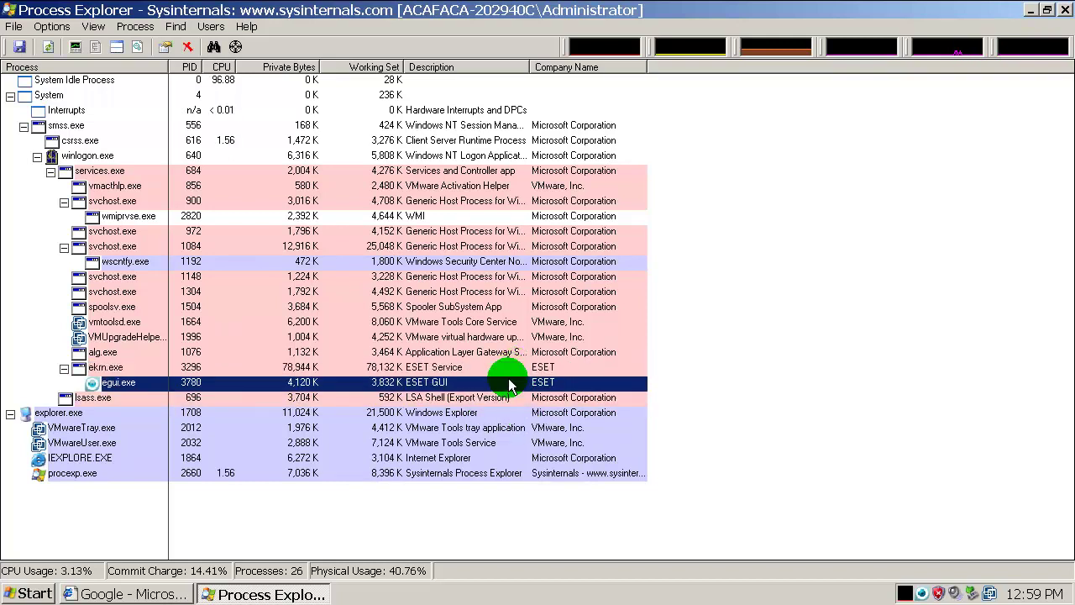
left_click(426, 382)
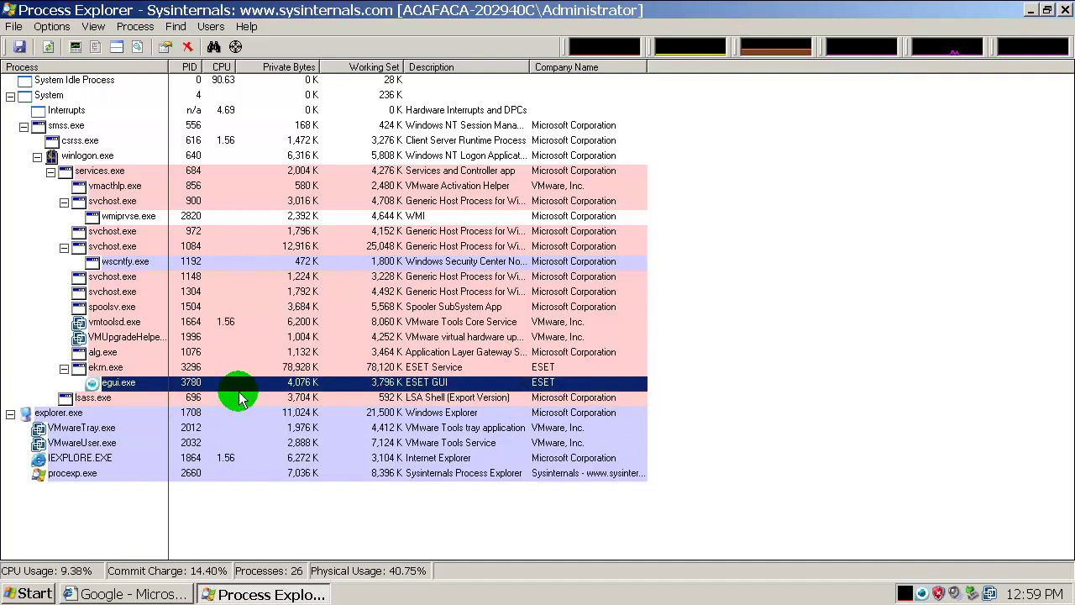
left_click(99, 398)
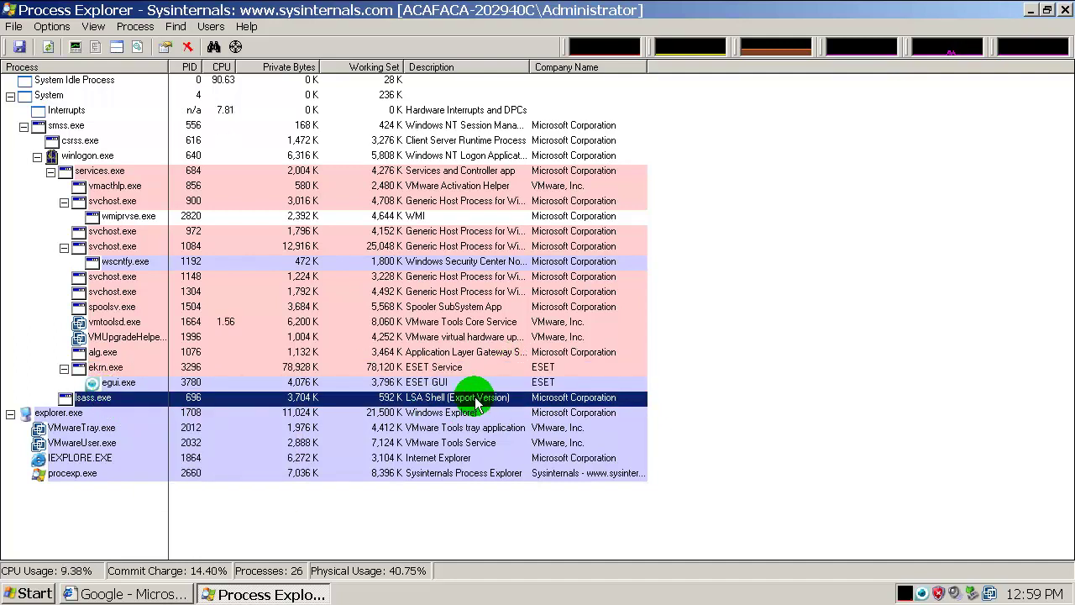
left_click(438, 372)
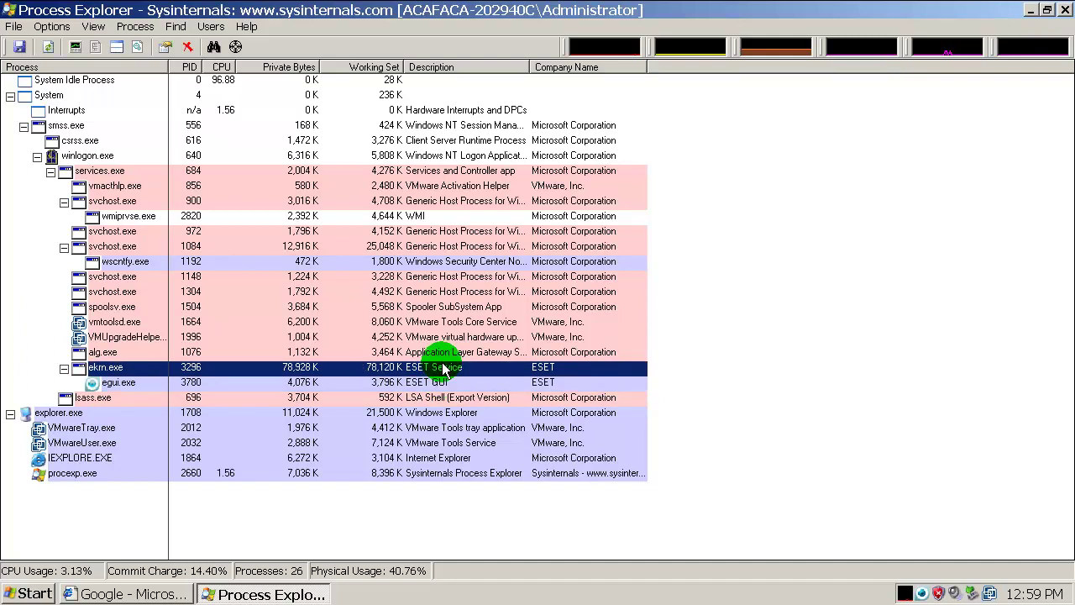
left_click(445, 382)
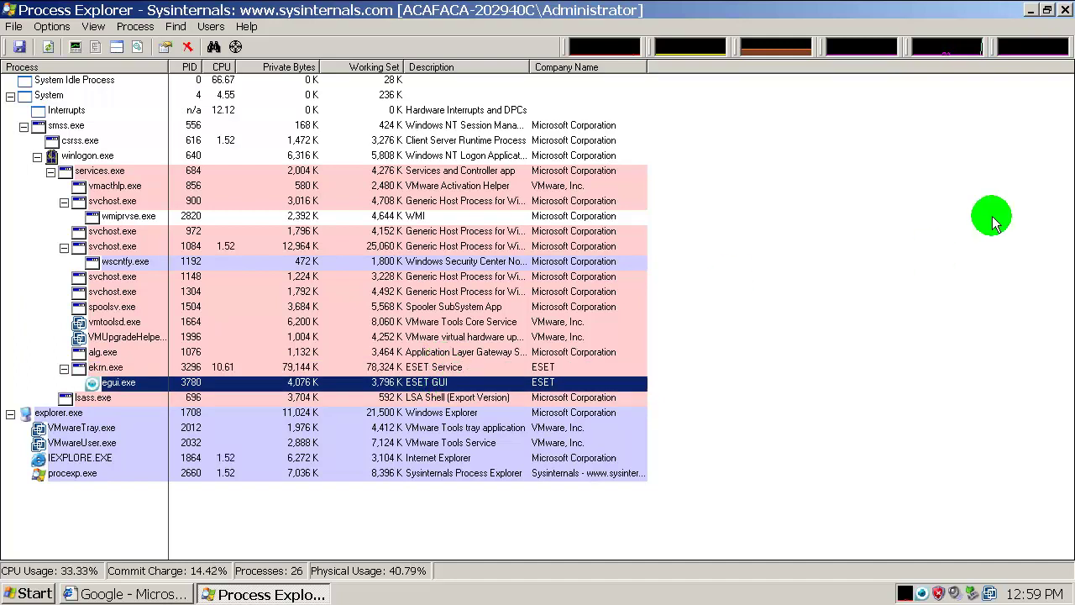
left_click(1064, 11)
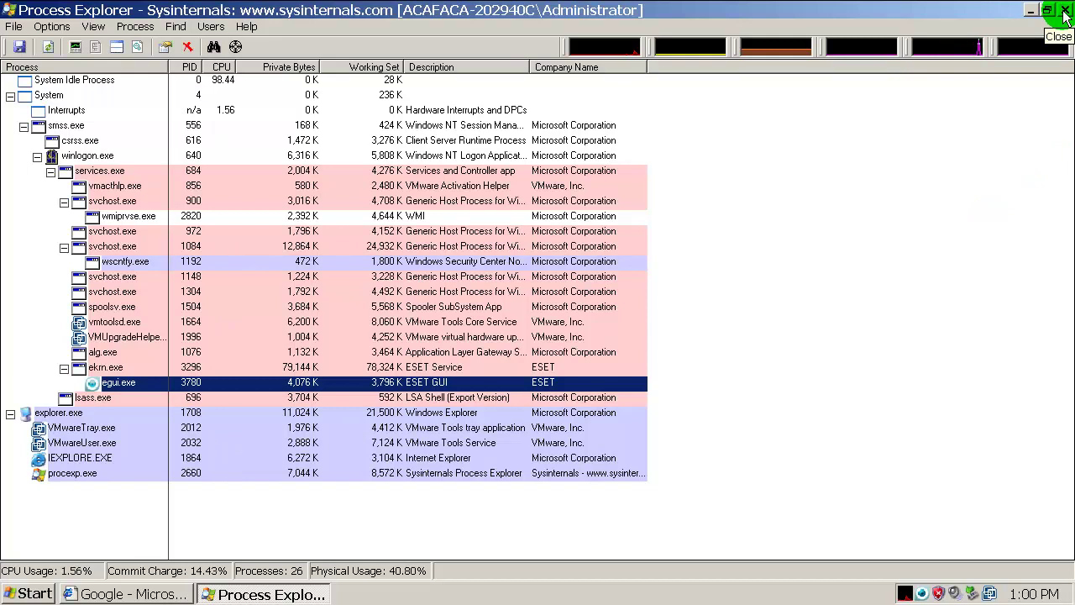
Close Process Explorer and open the ESET main window, viewing Home and Computer scan
left_click(1063, 11)
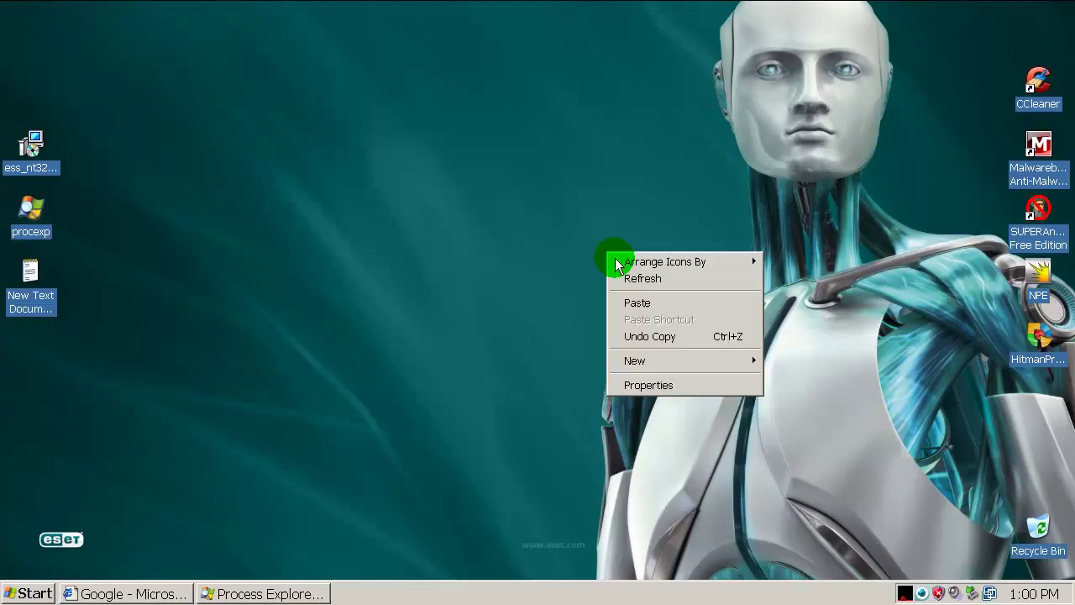
double_click(905, 591)
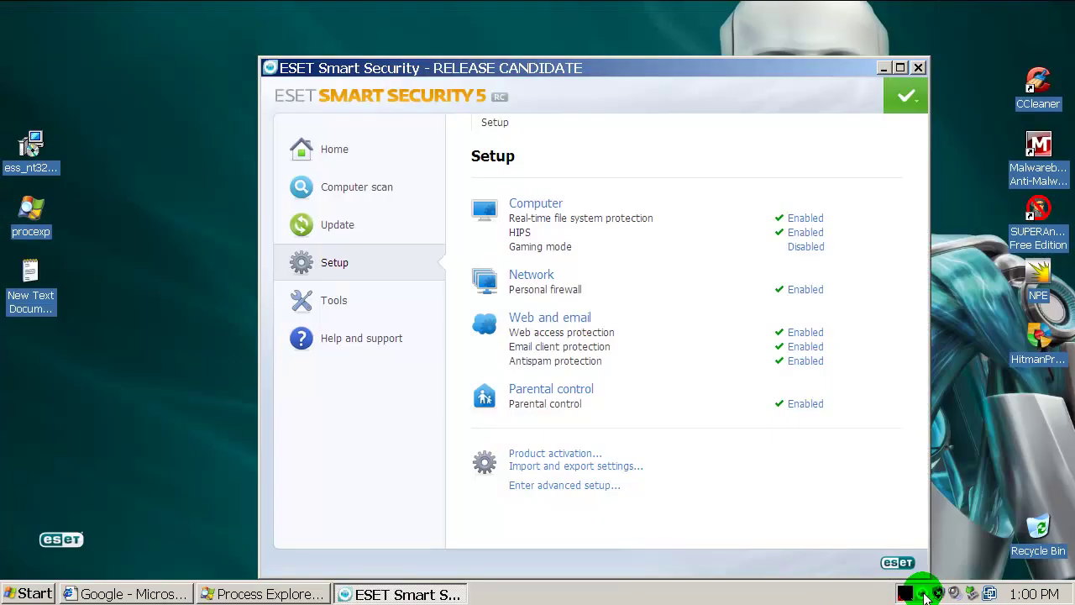
left_click_drag(727, 72, 701, 45)
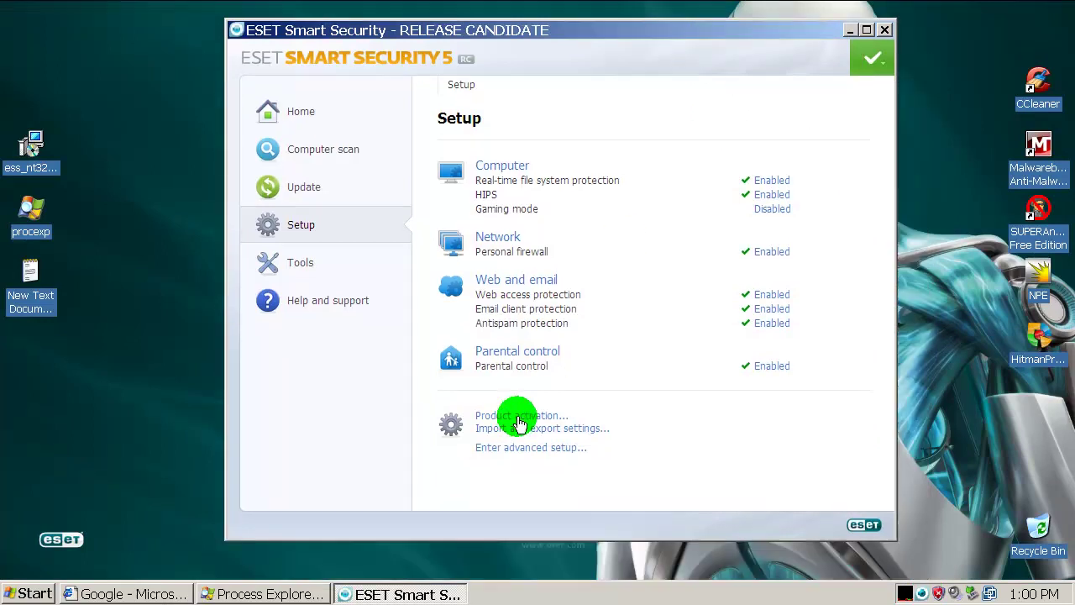
left_click(303, 113)
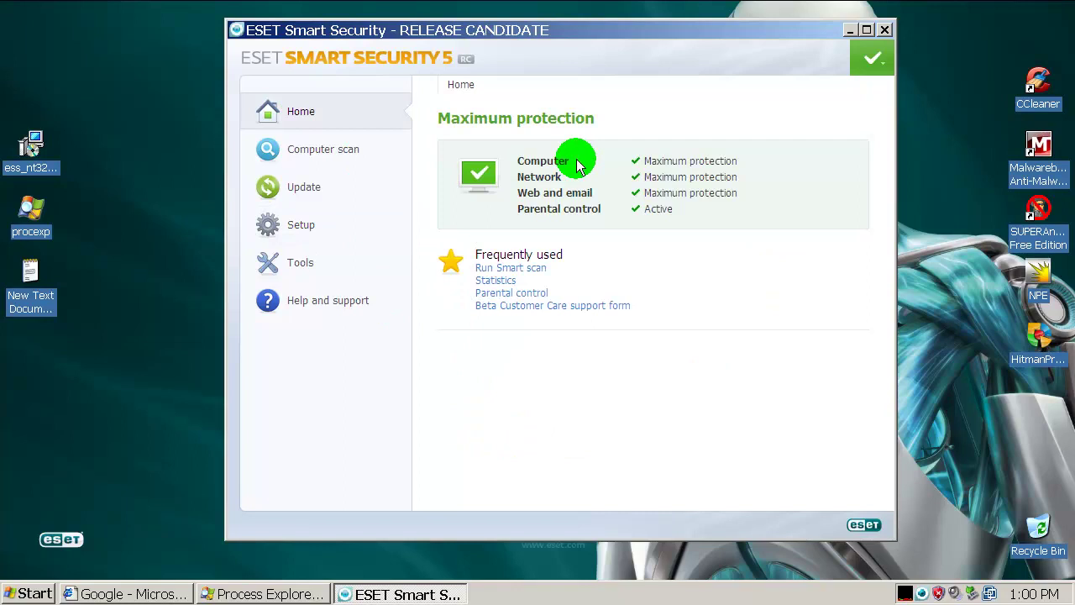
left_click(313, 153)
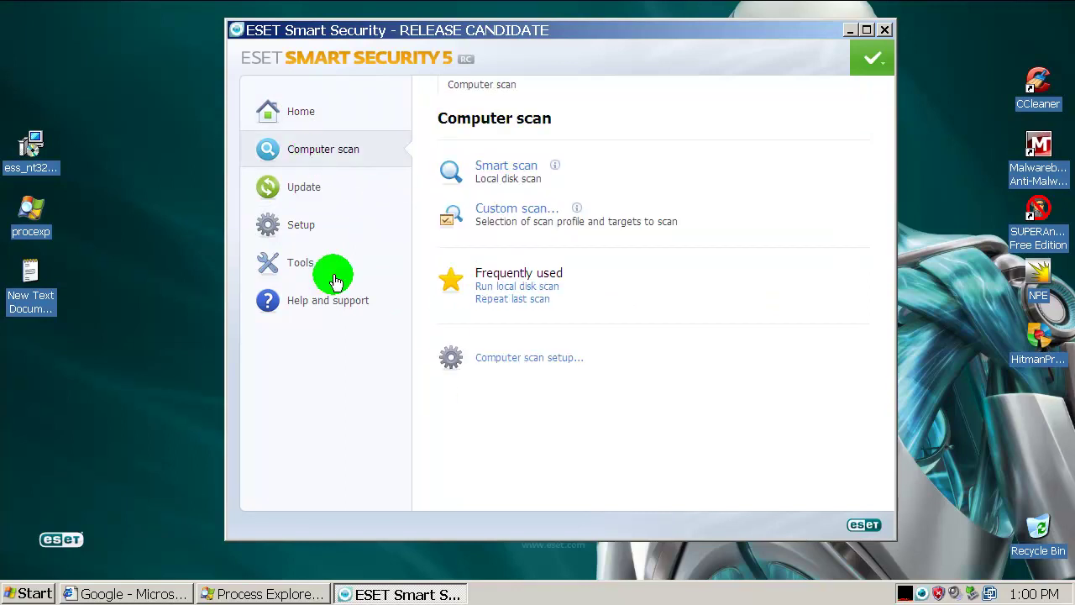
left_click(294, 189)
left_click(511, 163)
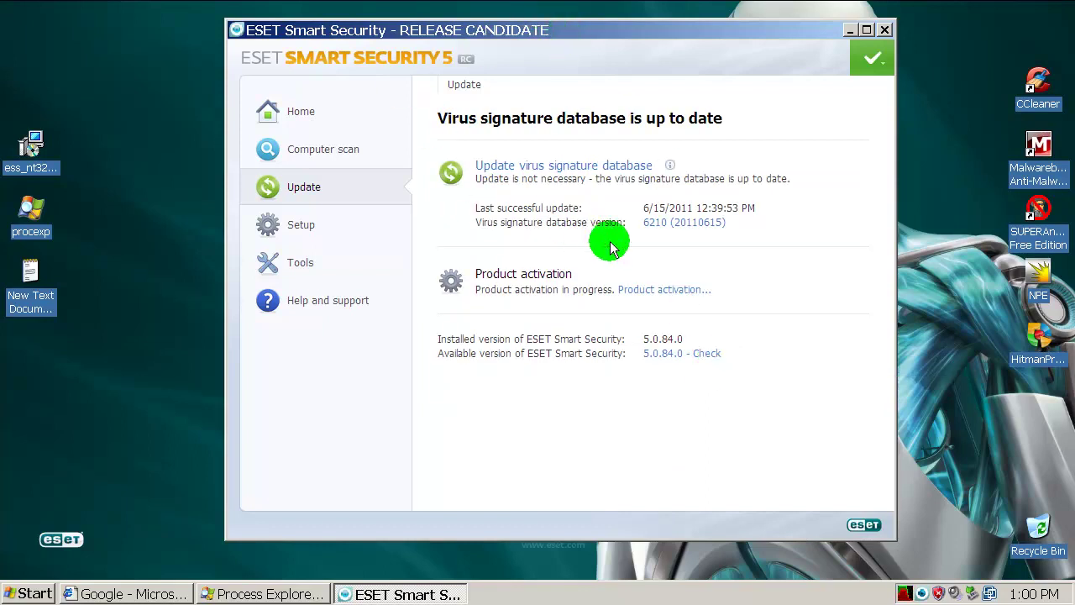
left_click(287, 236)
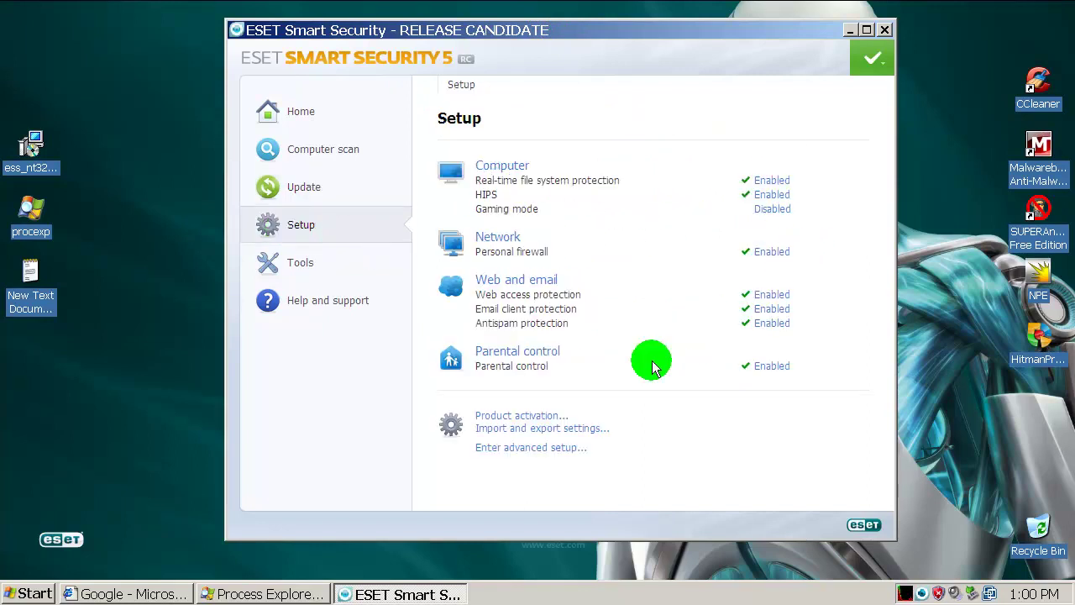
In Advanced setup, tick Advanced heuristics on file execution for real-time protection and confirm Yes
left_click(514, 447)
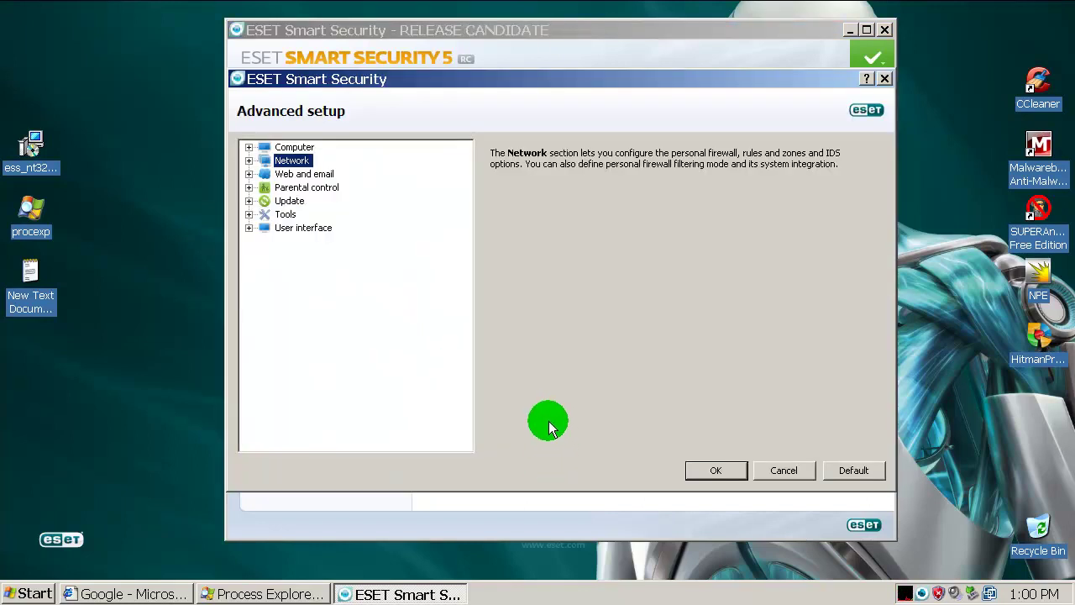
left_click(248, 146)
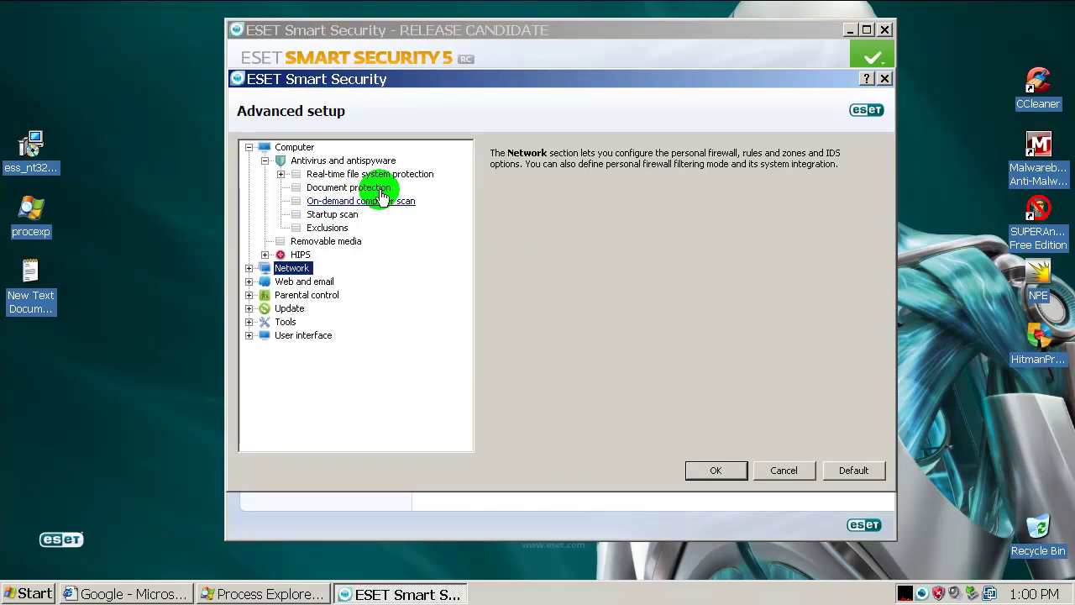
left_click(330, 175)
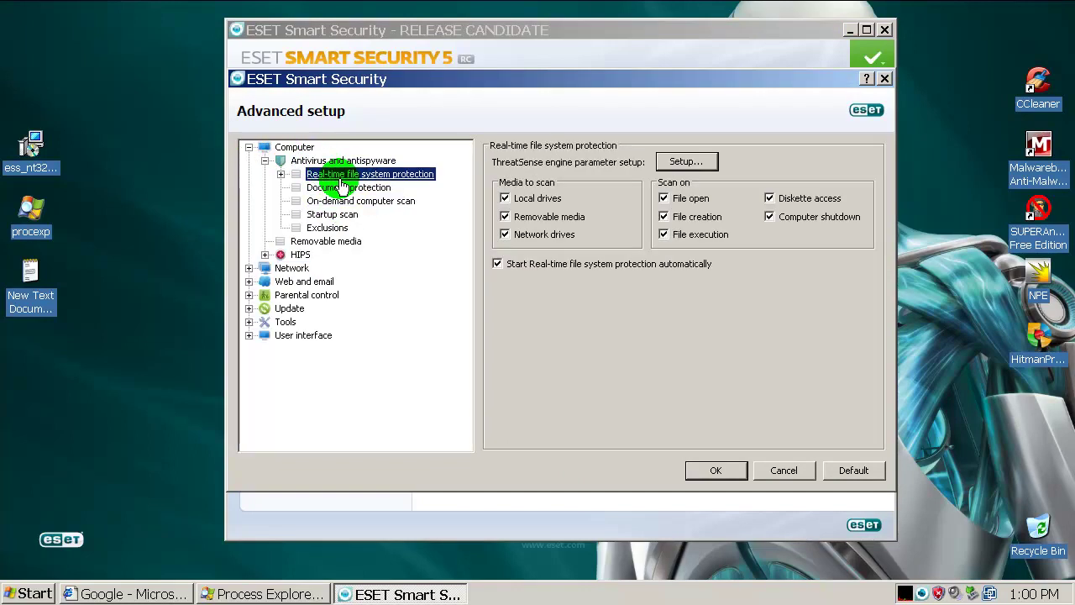
left_click(344, 160)
left_click(336, 174)
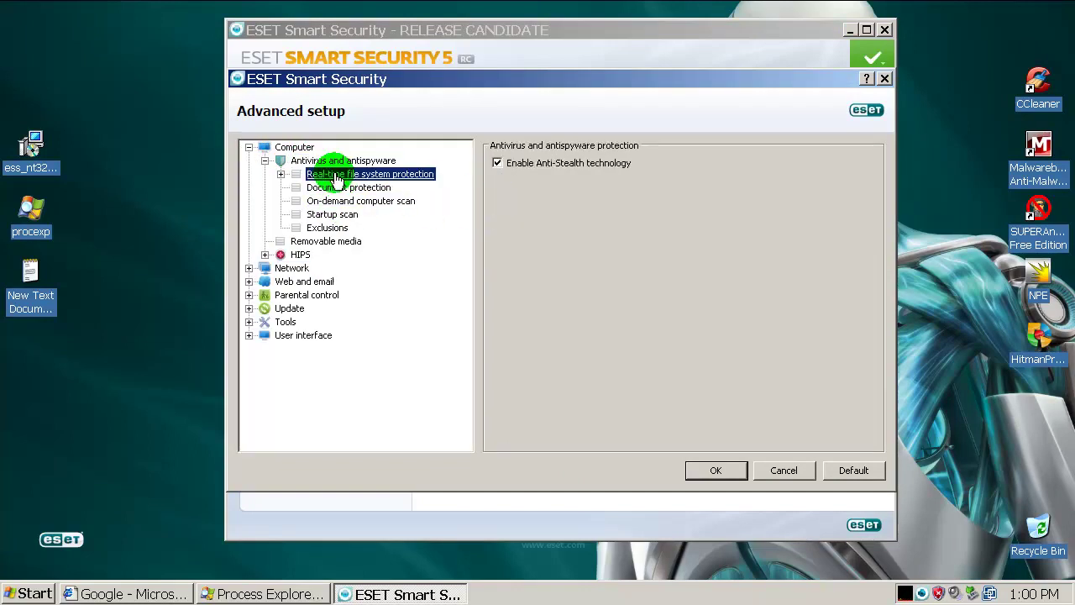
left_click(281, 174)
left_click(327, 192)
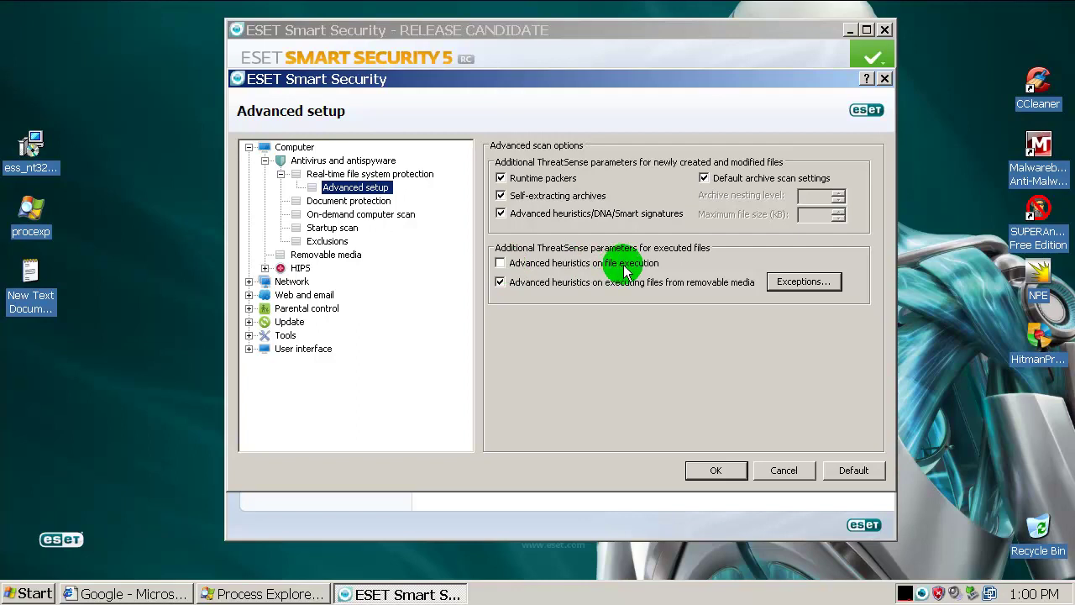
left_click(501, 264)
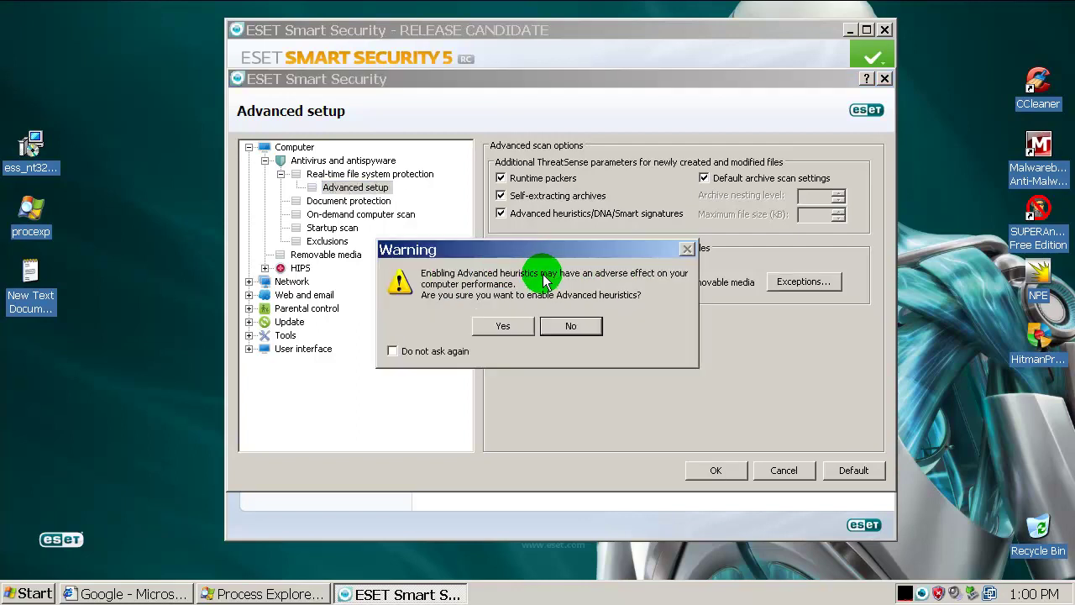
left_click(502, 322)
Review the on-demand scan, startup scan, exclusions, removable media and HIPS settings pages
left_click(332, 215)
left_click(337, 201)
left_click(351, 216)
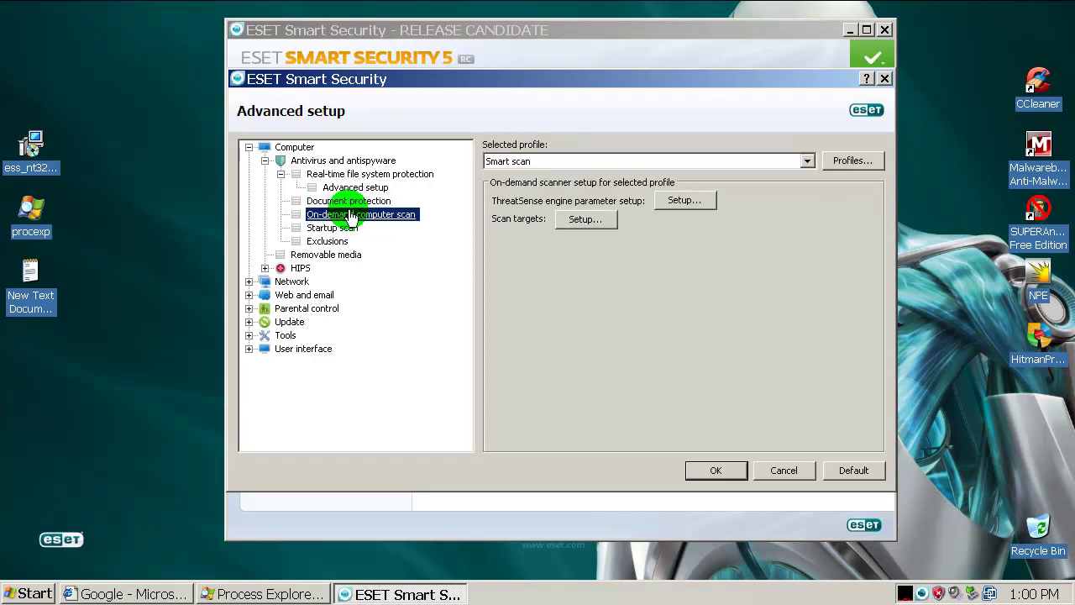
left_click(354, 236)
left_click(346, 242)
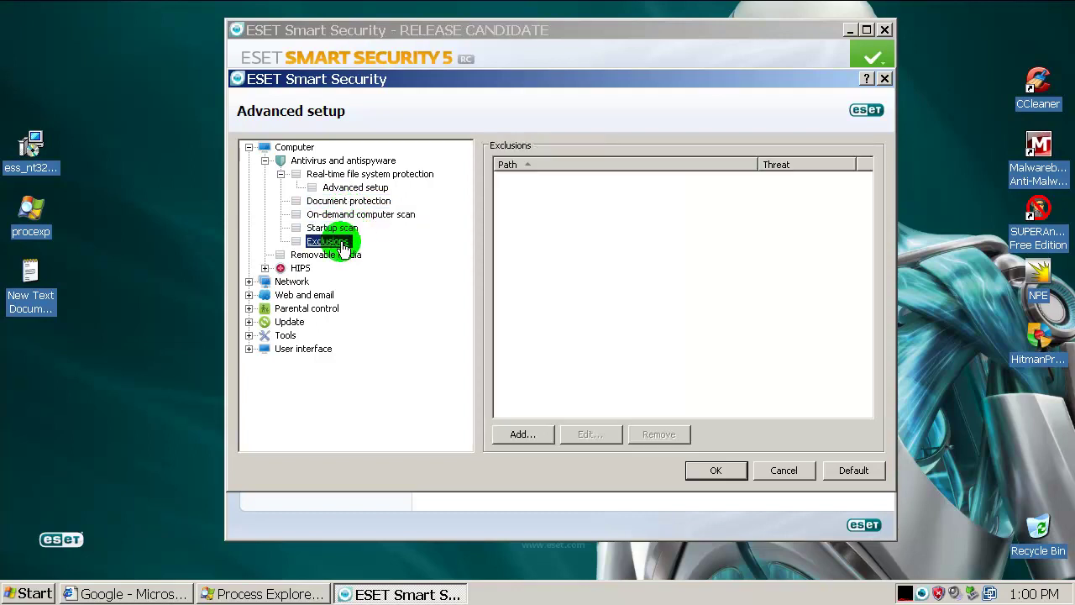
left_click(334, 256)
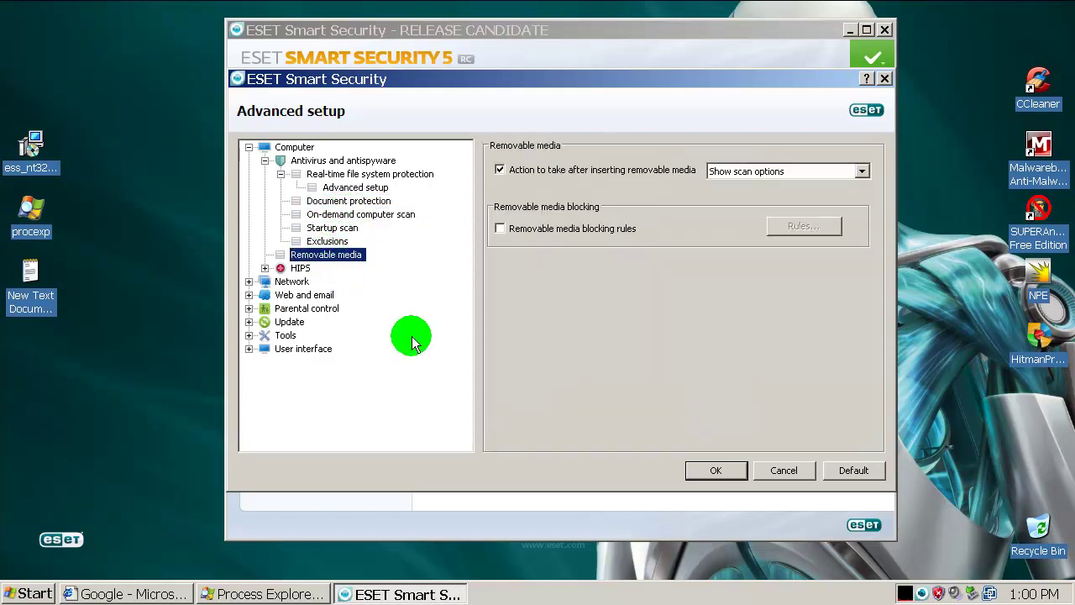
left_click(300, 268)
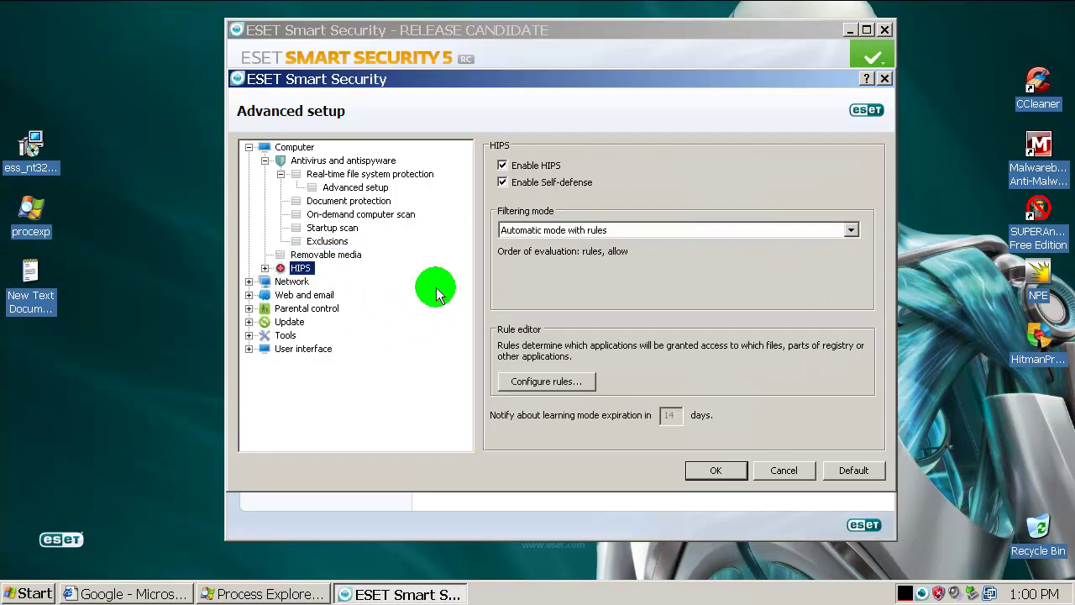
left_click(264, 268)
left_click(296, 282)
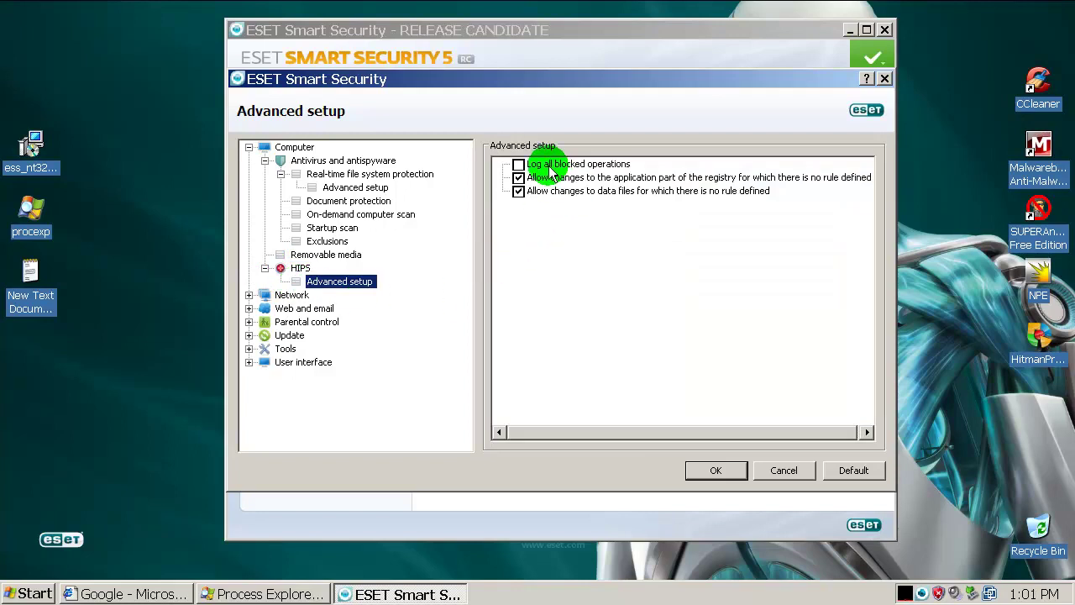
left_click(300, 268)
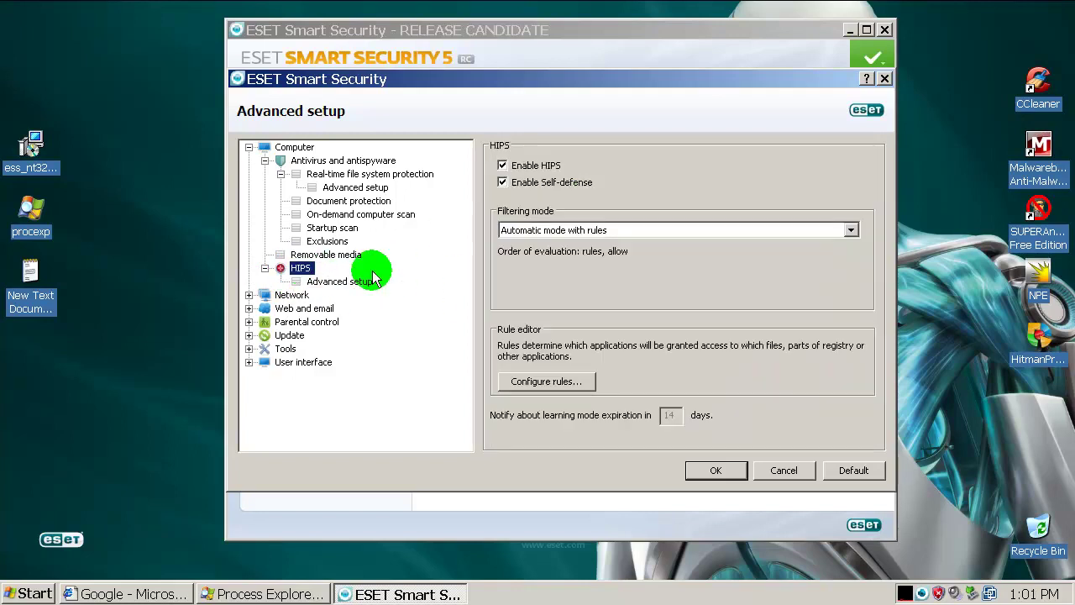
Set the HIPS filtering mode to Interactive mode
left_click(851, 230)
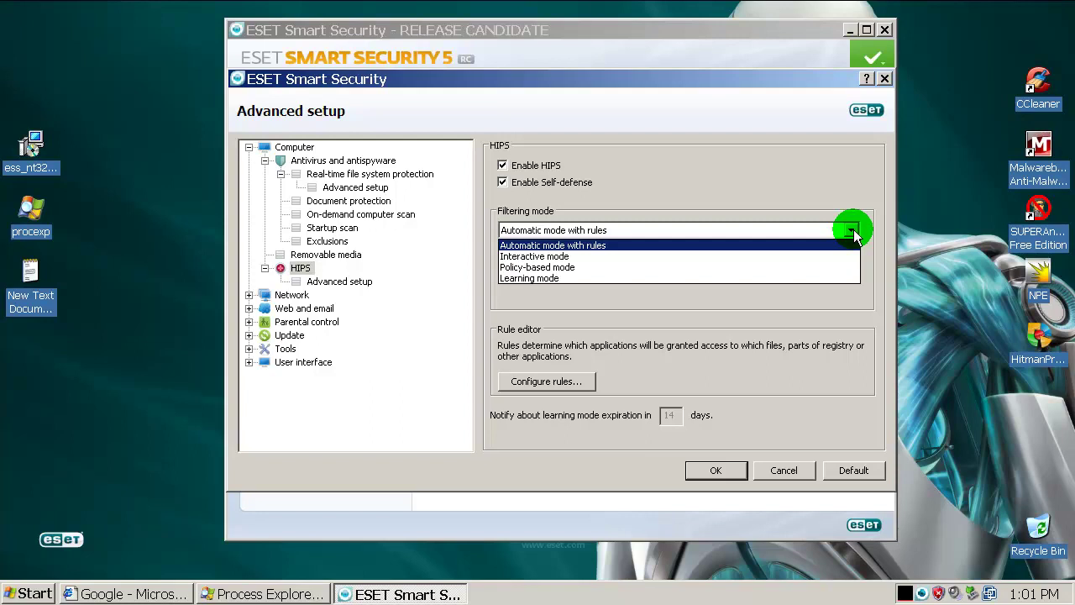
left_click(550, 257)
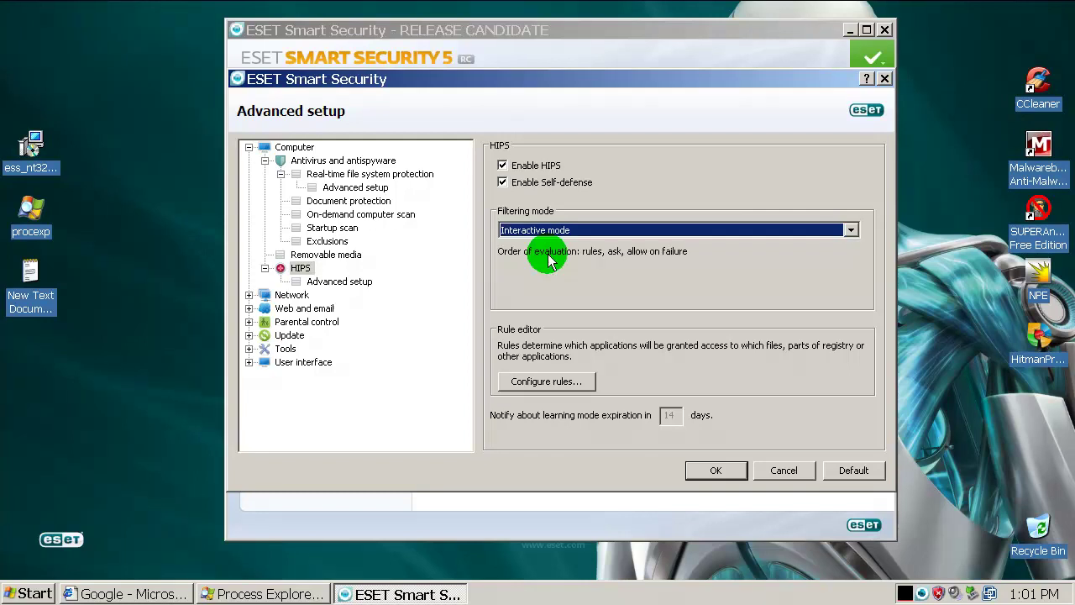
left_click(334, 282)
left_click(292, 294)
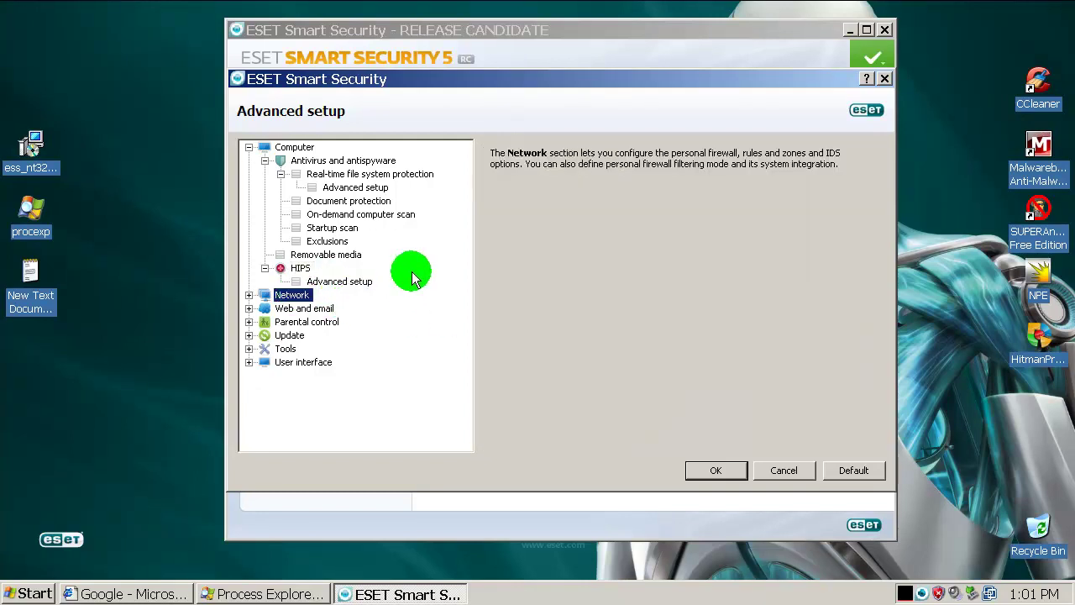
Review the Network, Web and email, Tools, Cloud submission and Diagnostics settings pages
left_click(248, 296)
left_click(340, 309)
left_click(340, 323)
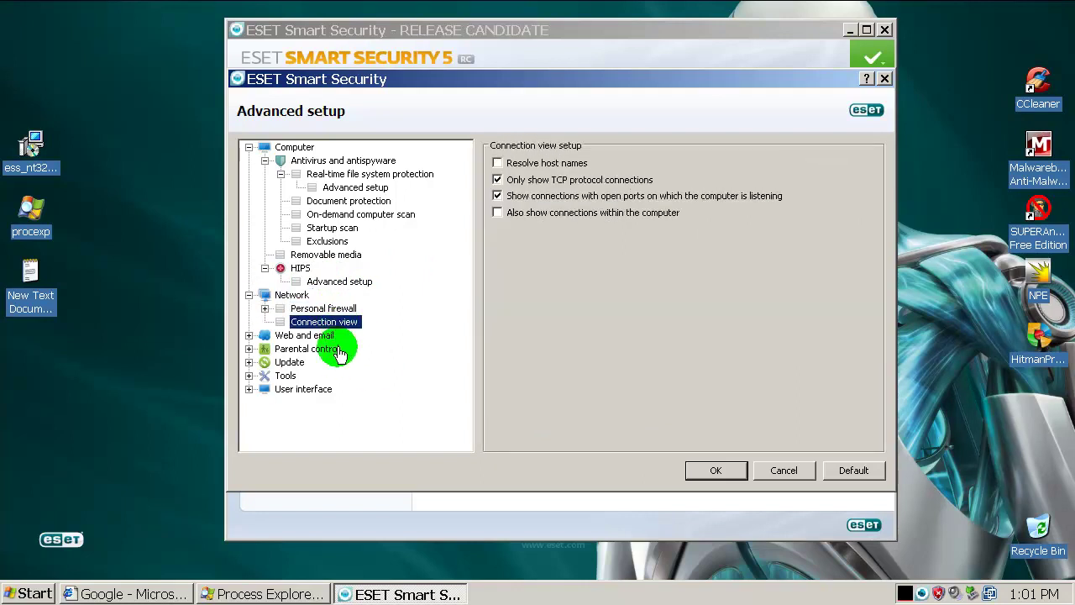
left_click(249, 336)
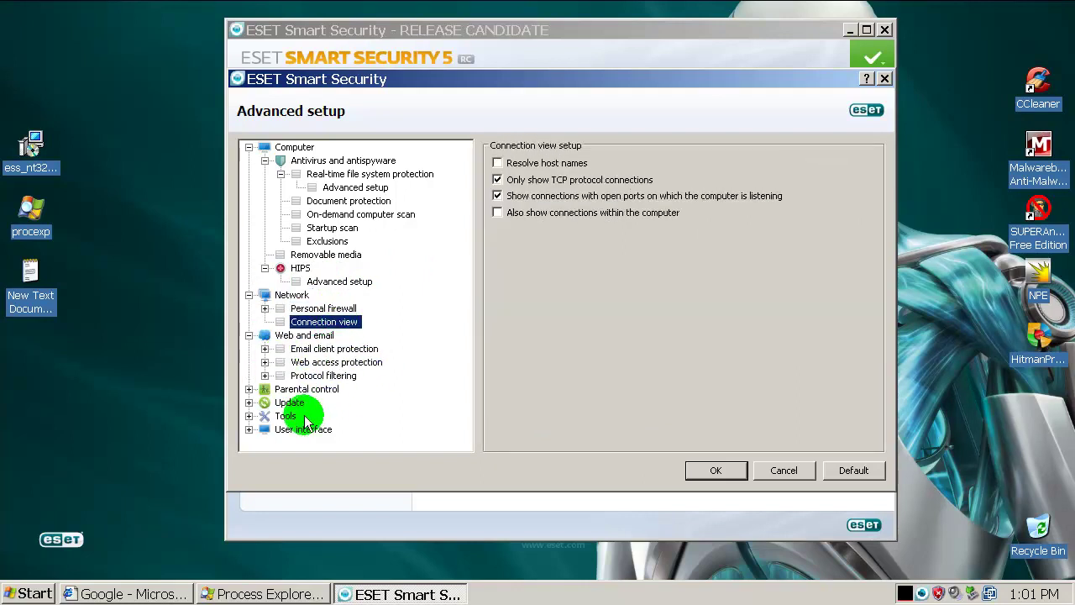
left_click(249, 416)
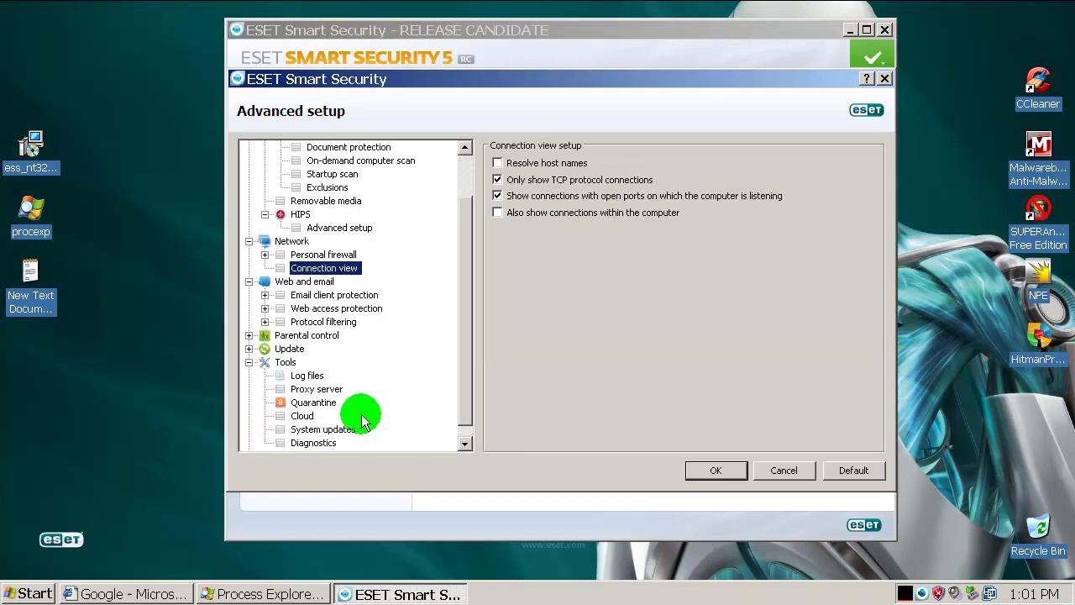
left_click_drag(468, 322, 456, 372)
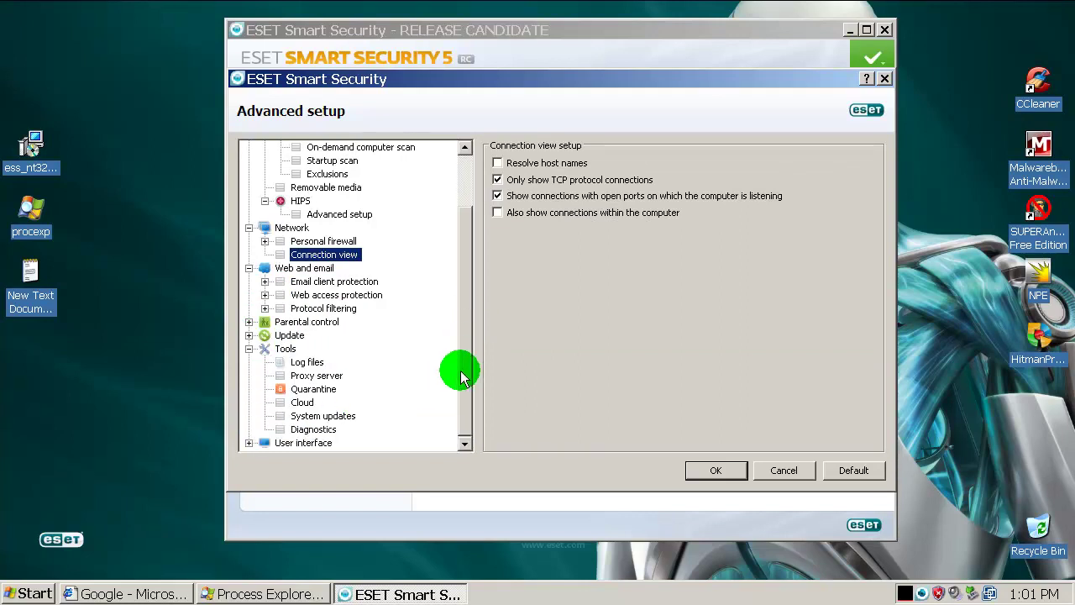
left_click(294, 401)
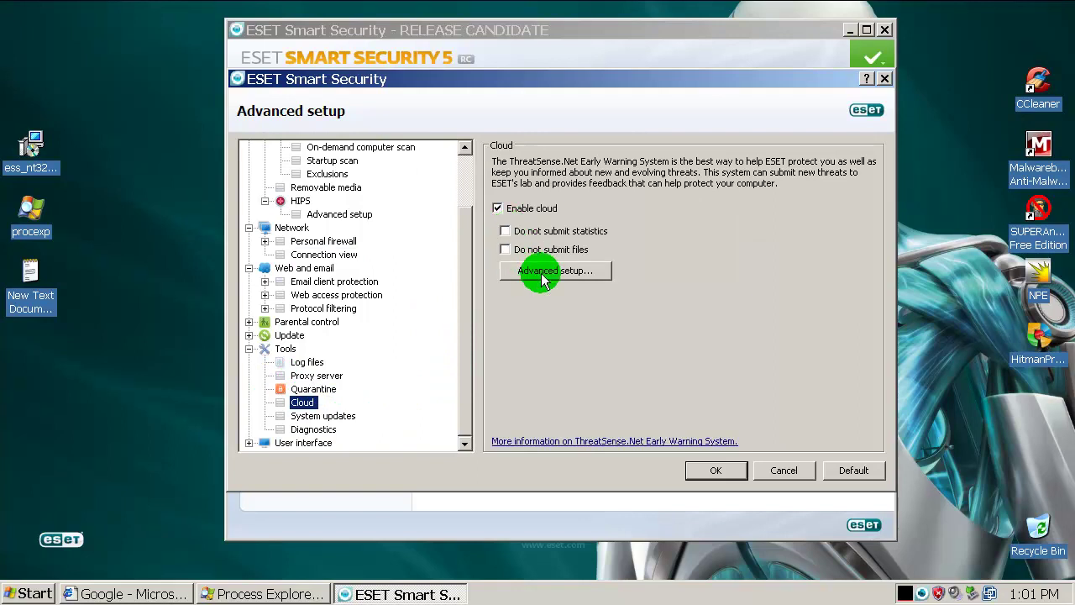
left_click(517, 270)
left_click(685, 377)
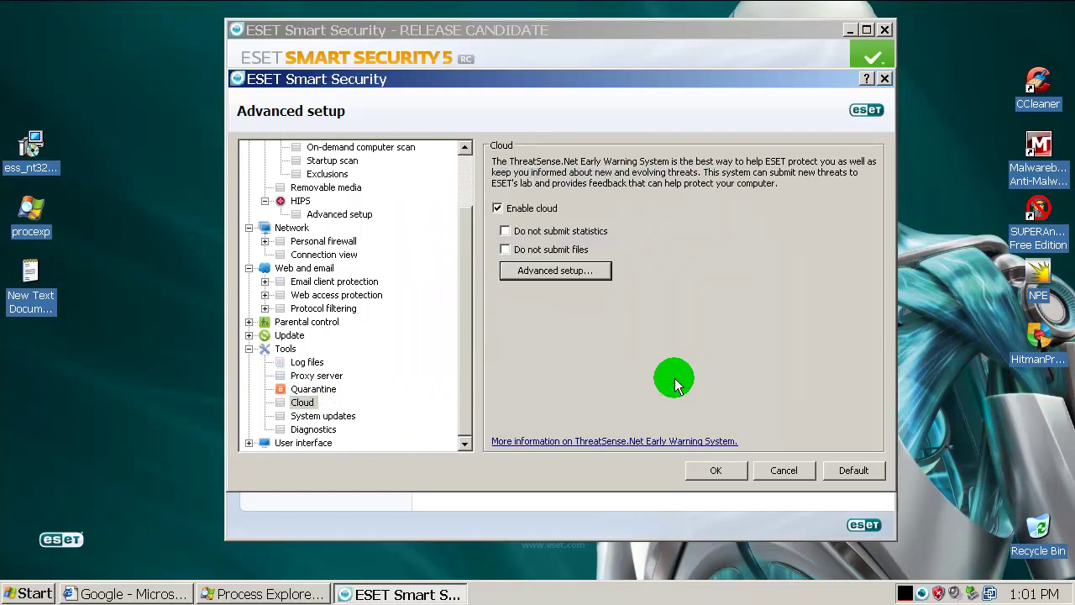
left_click(316, 431)
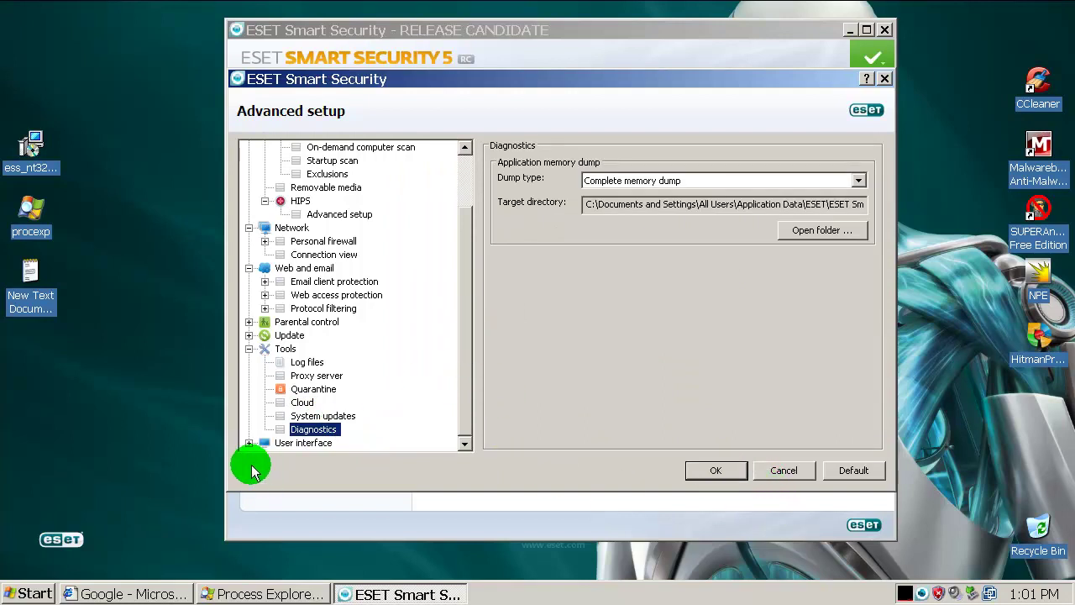
Review the User interface graphics, alerts, access setup and Gaming mode pages, then apply with OK
scroll(336, 435, "down", 2)
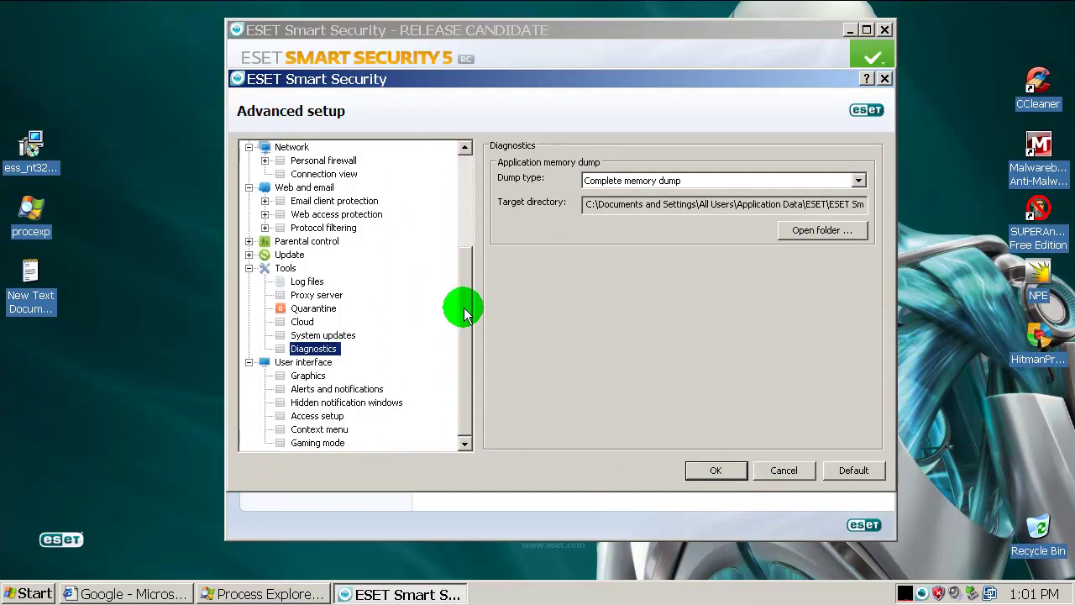
left_click(306, 375)
left_click(336, 390)
left_click(335, 402)
left_click(327, 415)
left_click(333, 442)
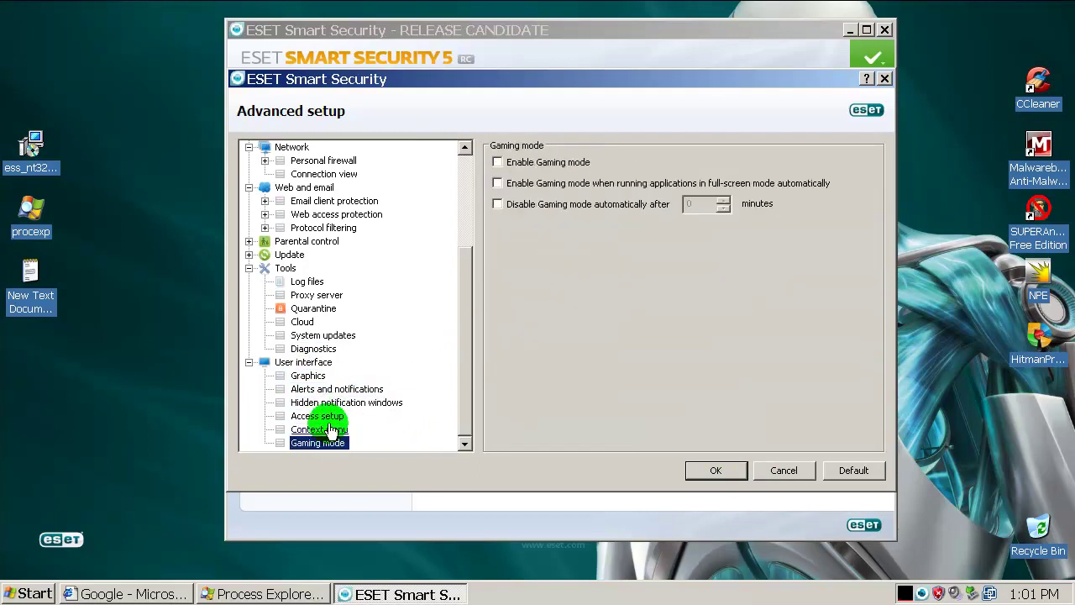
left_click(308, 375)
left_click(319, 388)
left_click(336, 402)
left_click(708, 470)
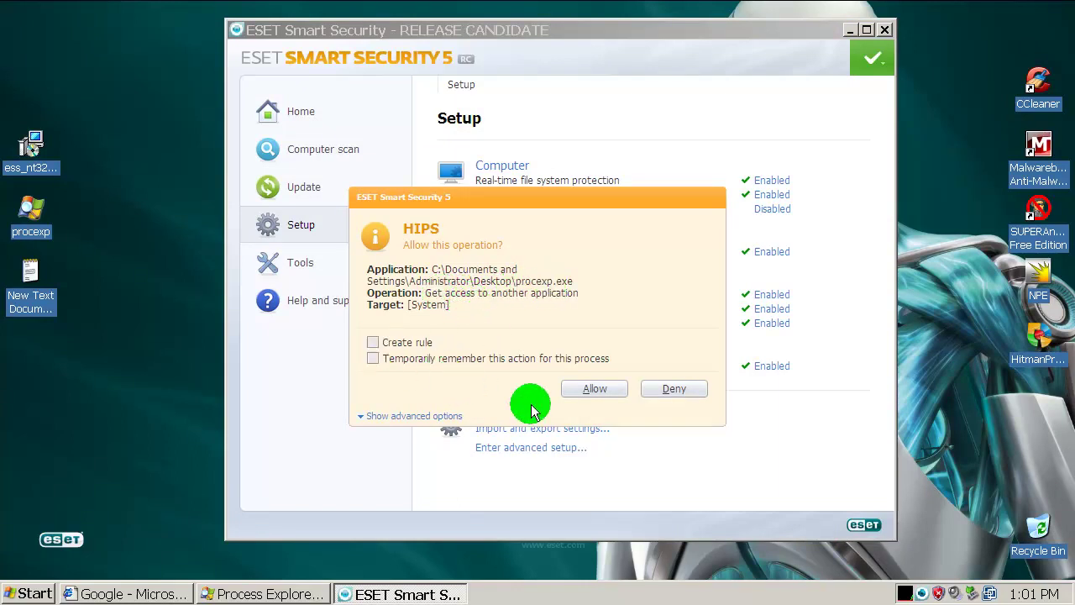
Allow procexp.exe access to System, csrss.exe, winlogon.exe and services.exe, saving a permanent rule
left_click(588, 390)
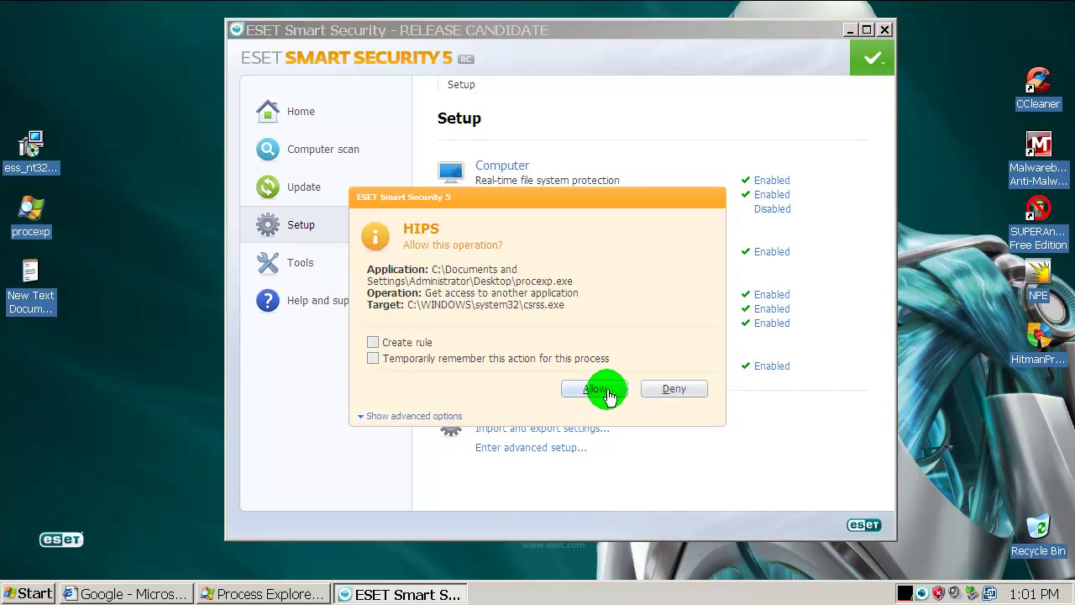
left_click(604, 397)
left_click(609, 393)
left_click(375, 341)
left_click(593, 387)
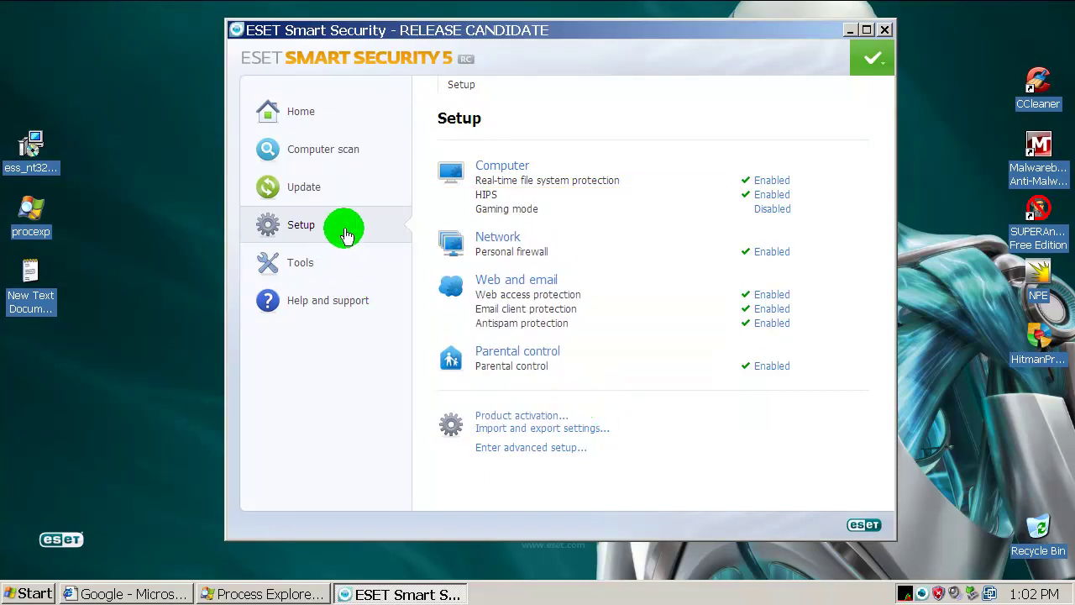
Reopen Advanced setup, set HIPS filtering to Automatic mode with rules, and save with OK
left_click(873, 55)
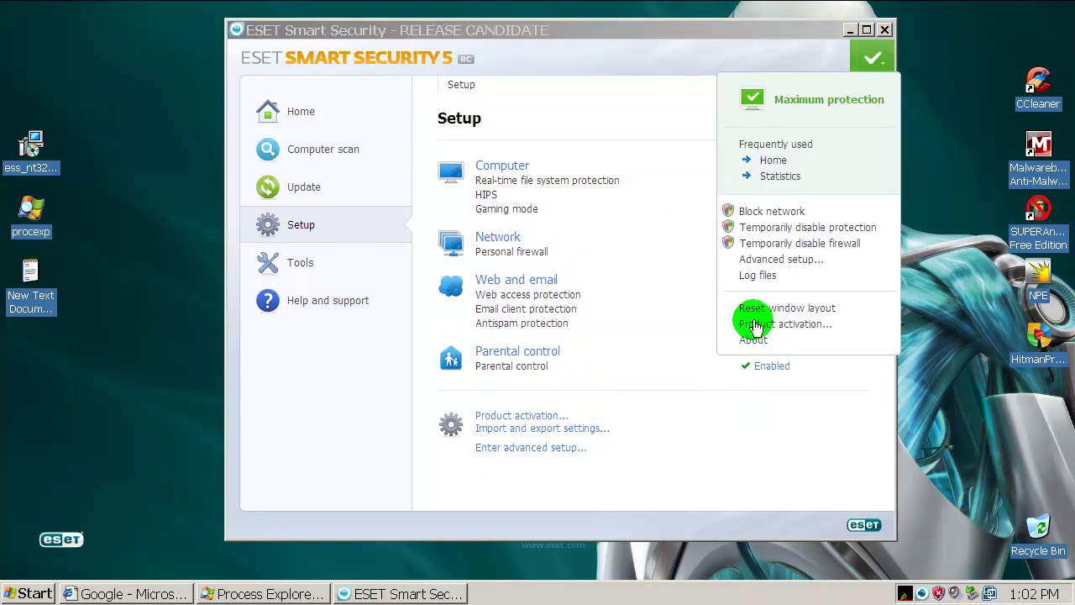
left_click(760, 260)
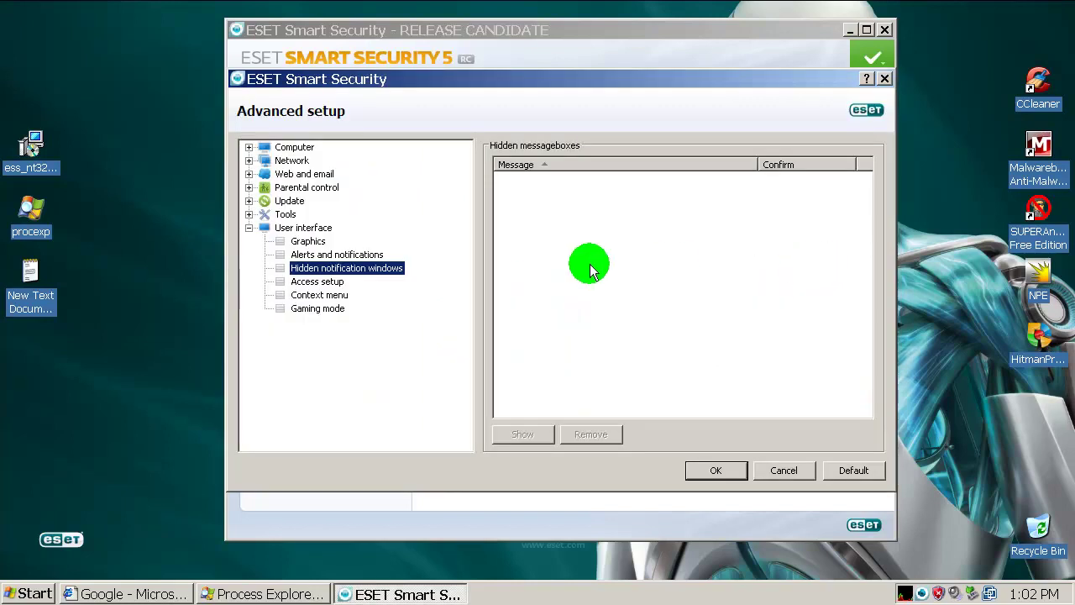
left_click(249, 215)
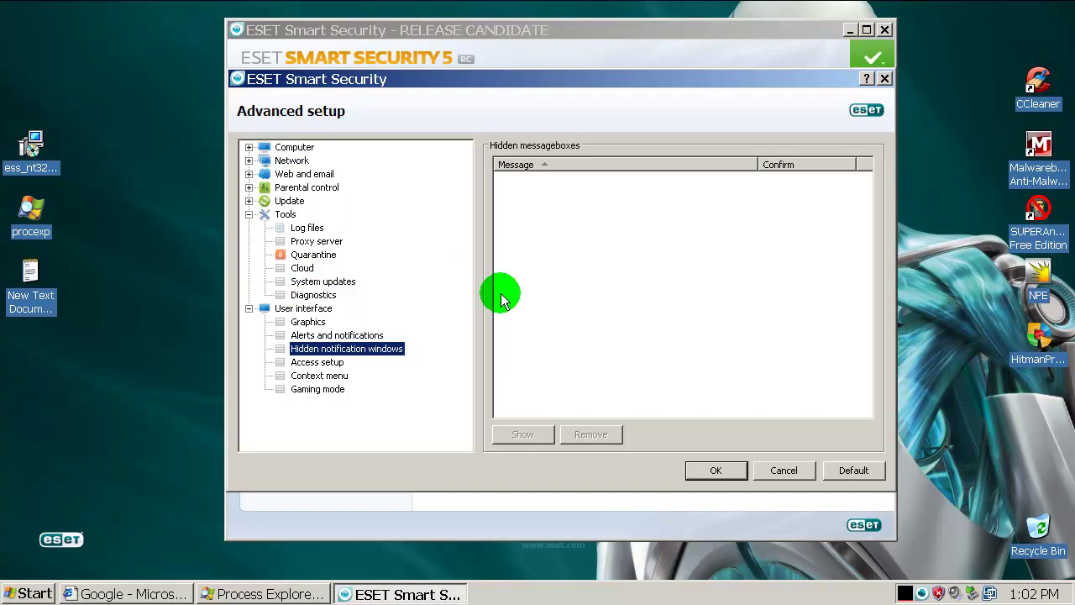
left_click(263, 161)
left_click(254, 174)
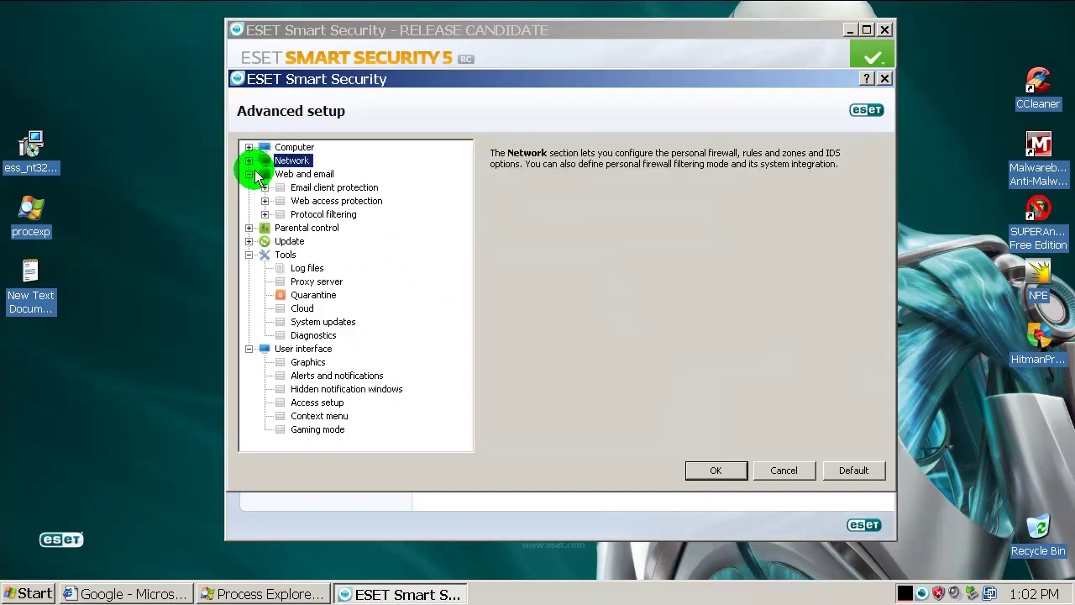
left_click(248, 253)
left_click(248, 253)
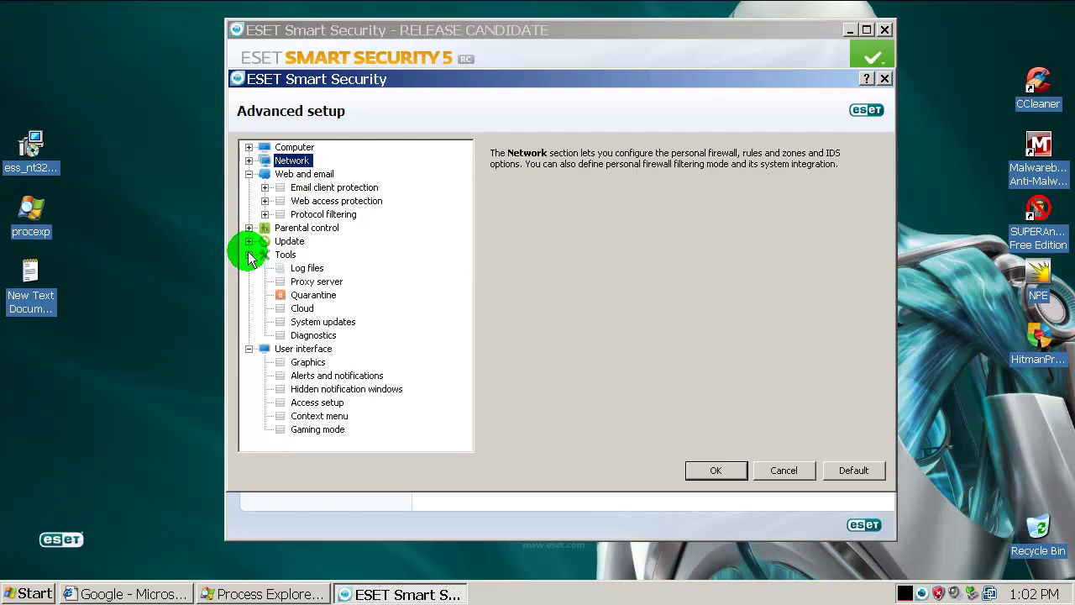
left_click(250, 148)
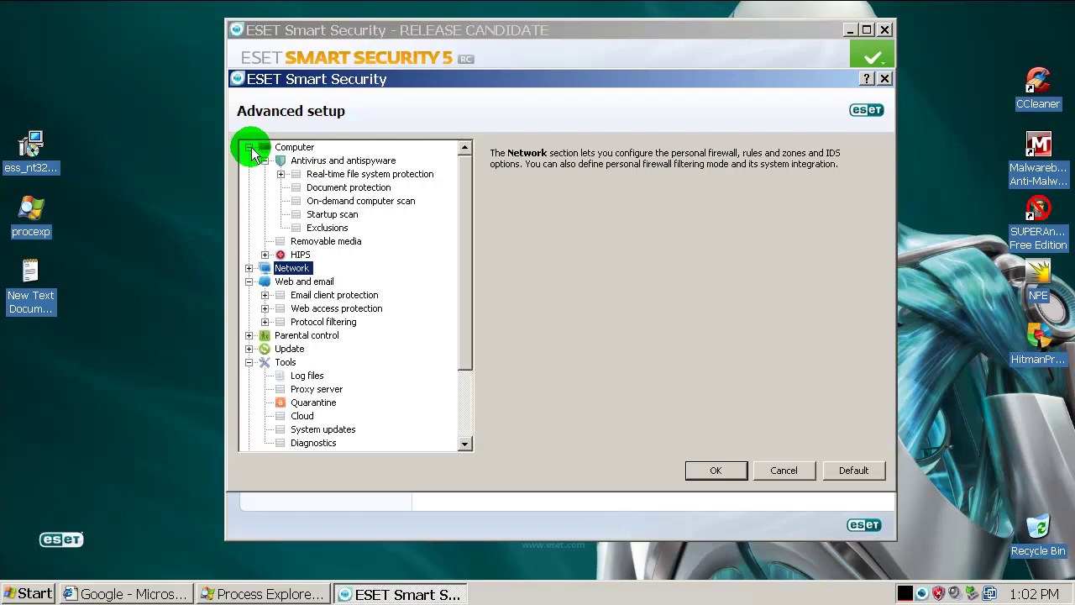
left_click(298, 257)
left_click(840, 230)
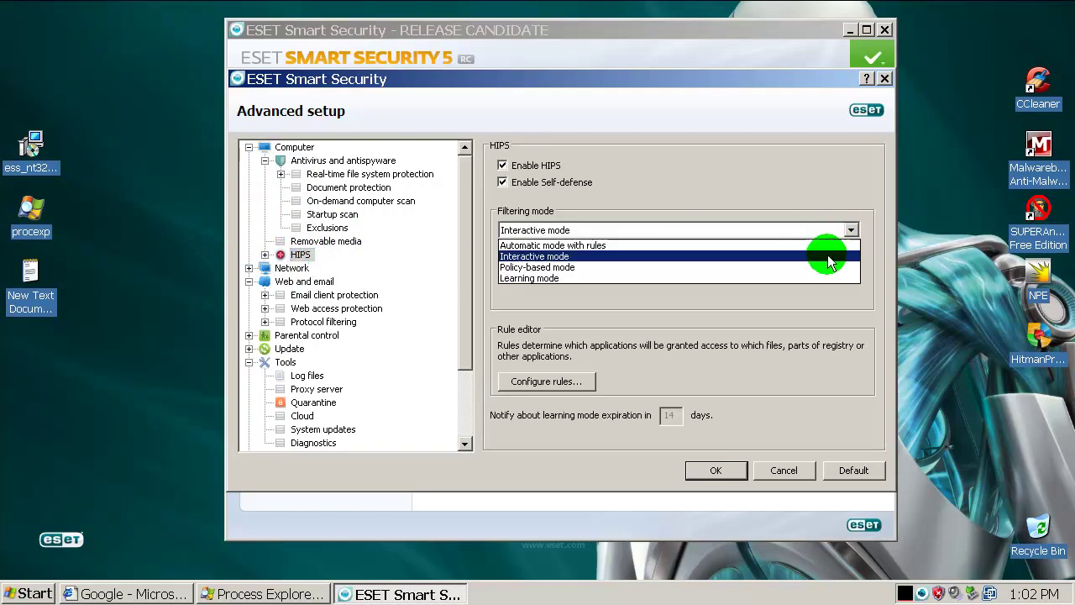
left_click(780, 245)
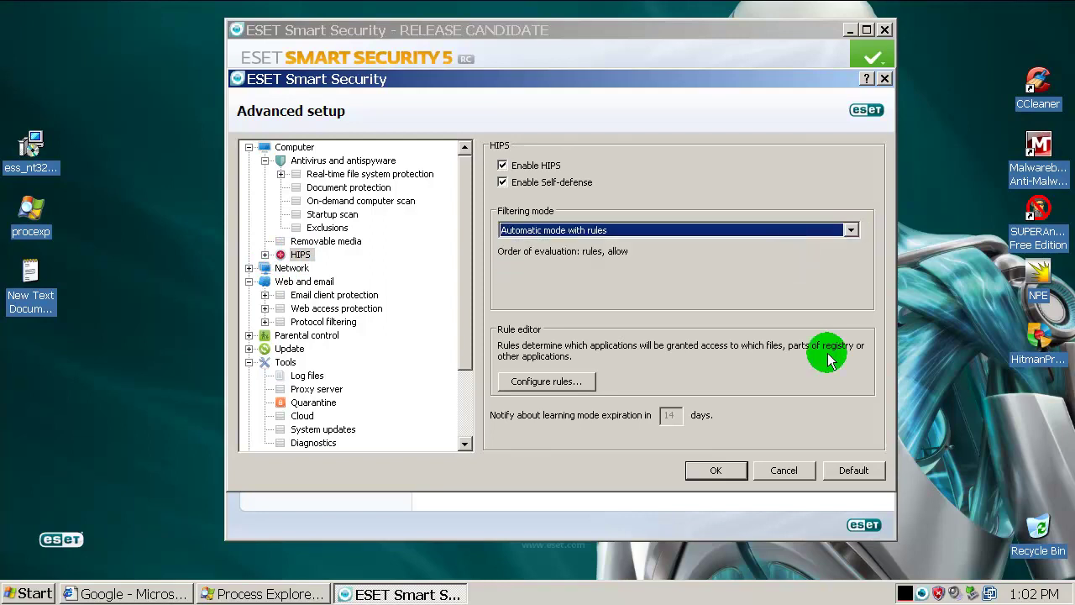
left_click(716, 472)
Close the ESET window and refresh the desktop
left_click(887, 31)
right_click(676, 199)
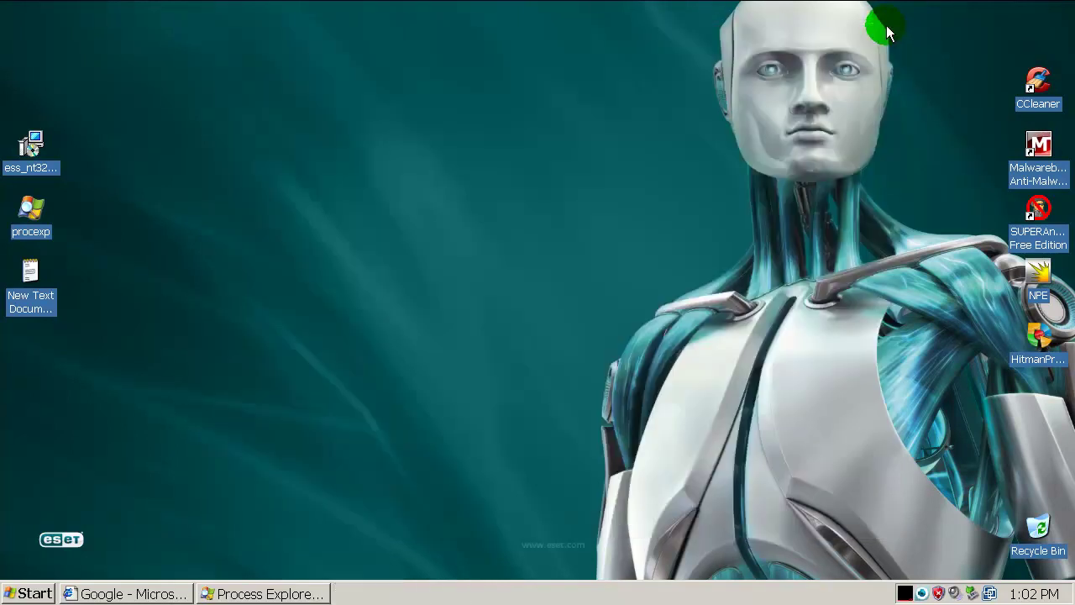
left_click(674, 248)
right_click(162, 299)
left_click(222, 336)
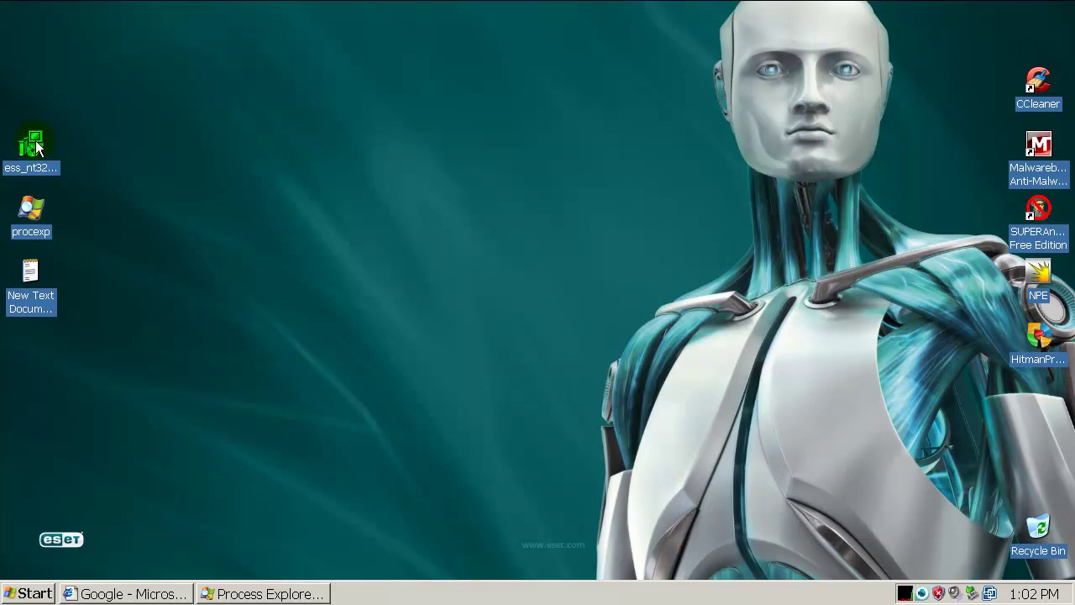
Inspect the ess_nt32_enu installer's Properties and cancel without changes
double_click(34, 144)
right_click(34, 144)
left_click(140, 411)
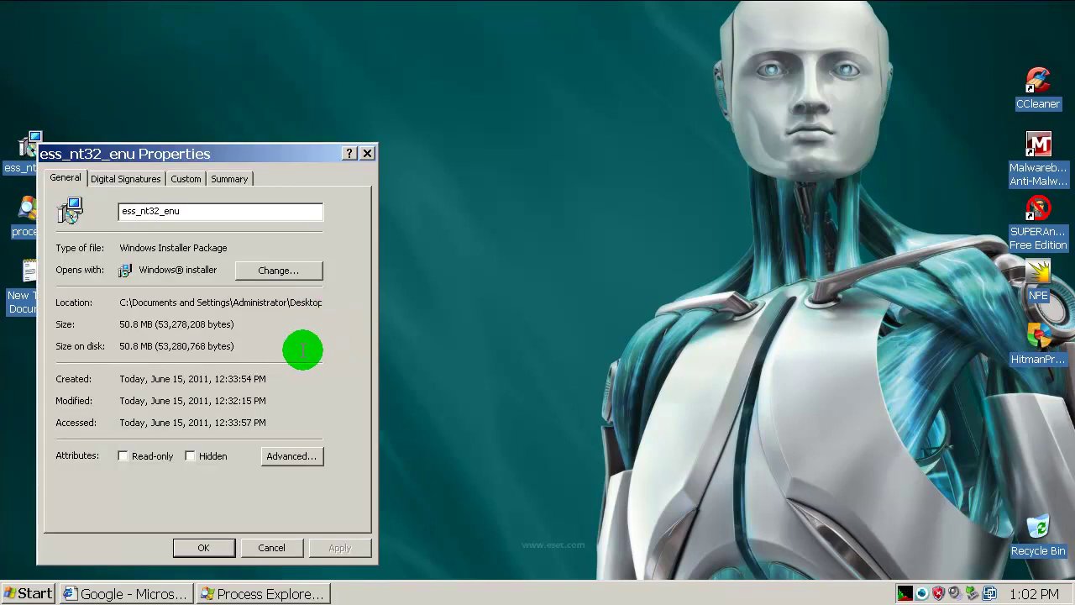
left_click(271, 547)
Refresh the desktop and open New Text Document (4) in Notepad
right_click(501, 261)
left_click(537, 285)
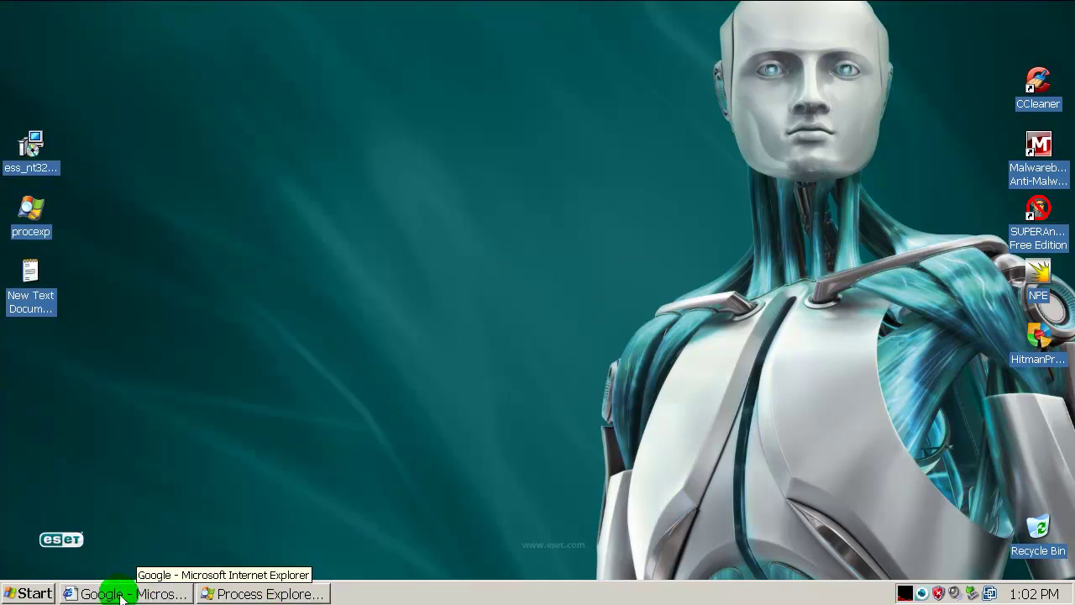
left_click(25, 269)
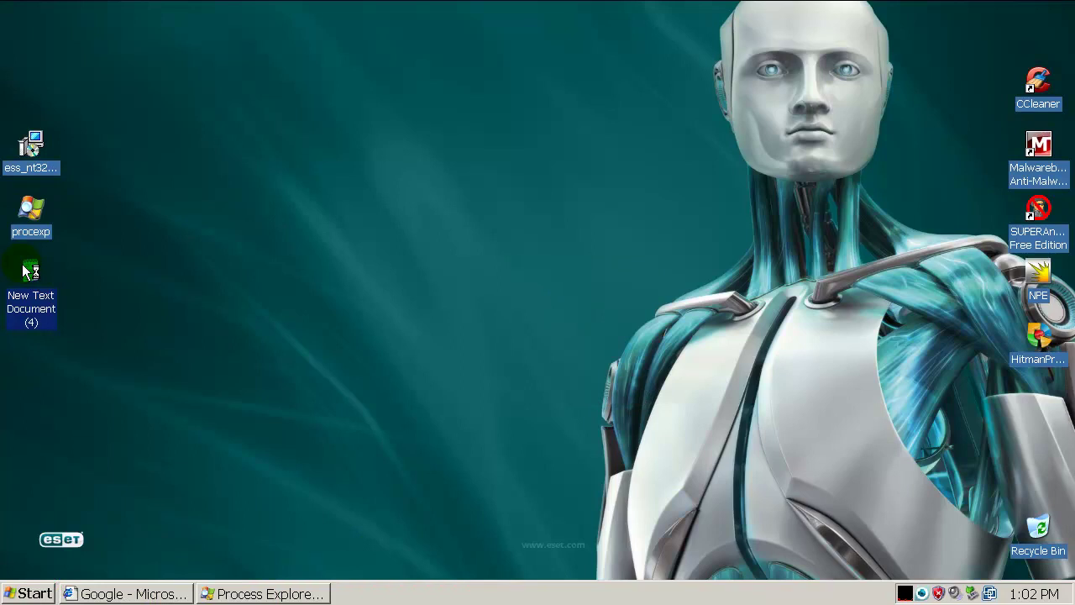
double_click(25, 268)
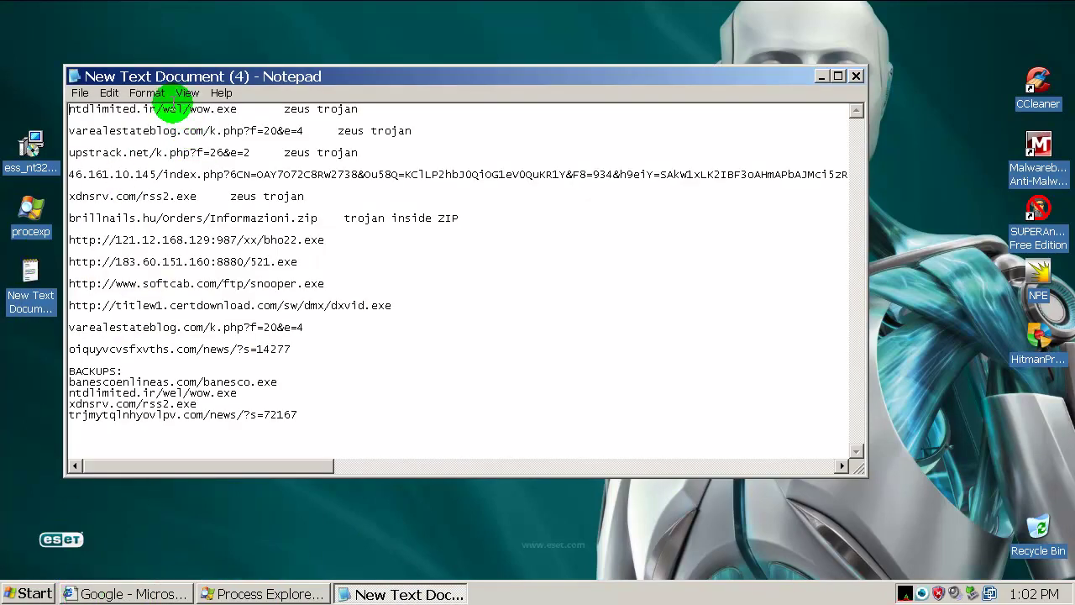
Copy the ntdlimited.ir/wel/wow.exe URL from Notepad and load it in Internet Explorer
double_click(170, 108)
key("ctrl+c")
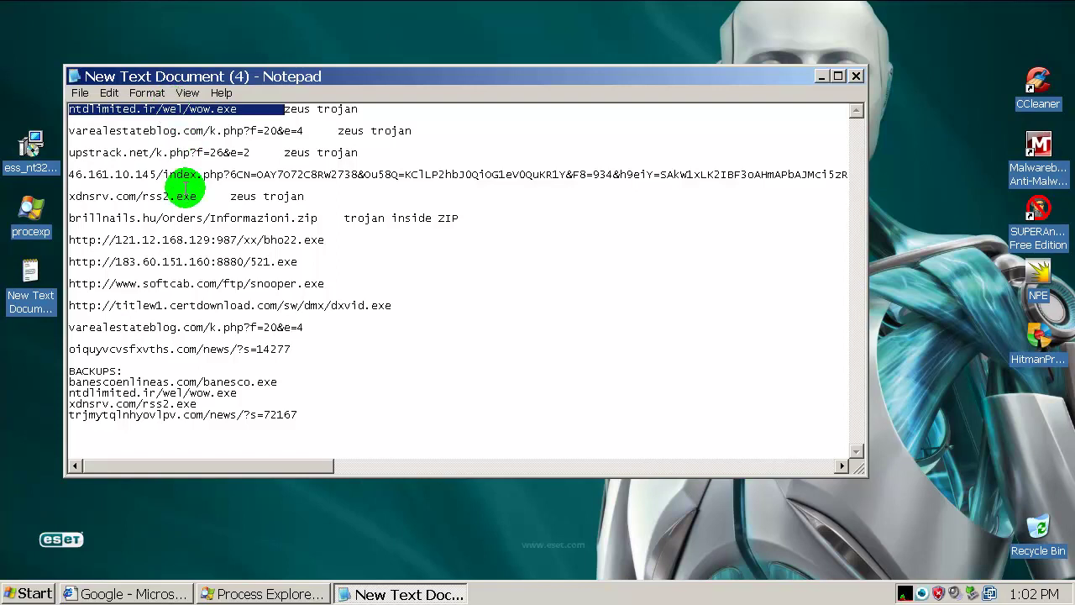
left_click(141, 589)
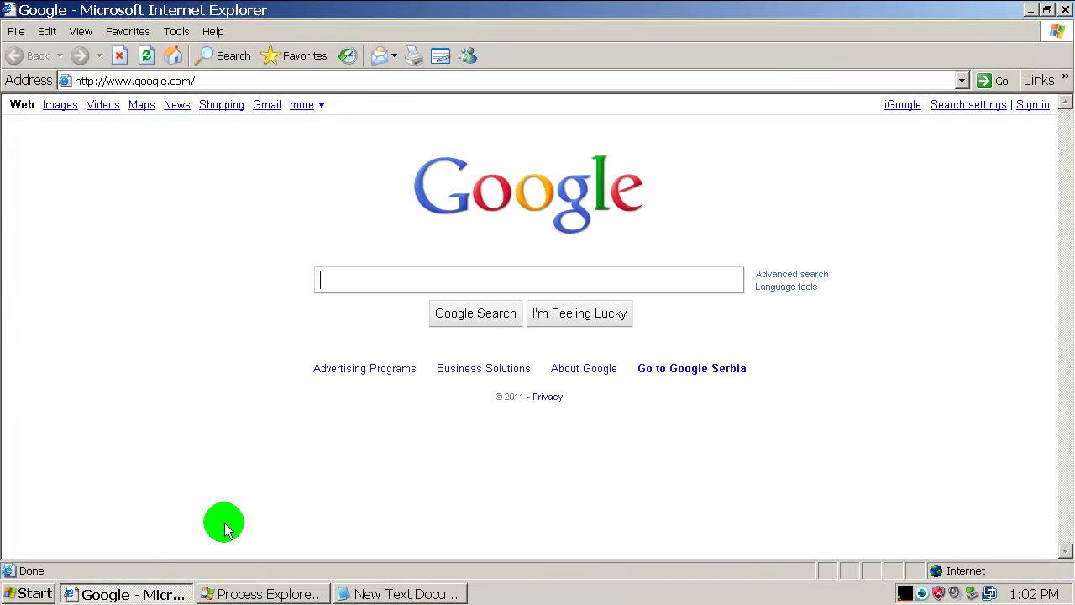
left_click(487, 78)
key("ctrl+v")
key("ctrl+a")
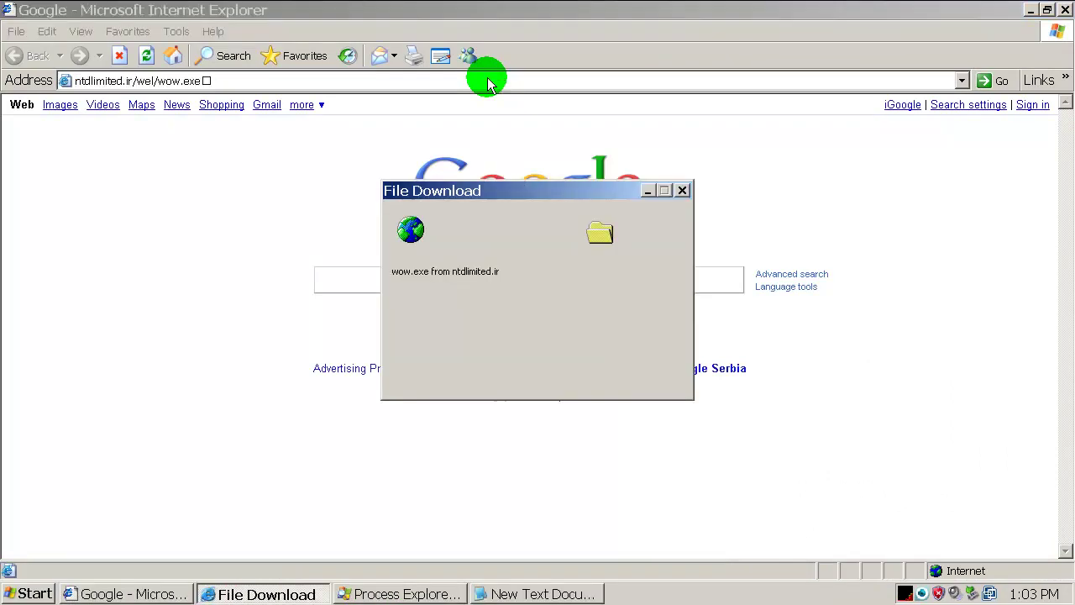
Run wow.exe, which ESET quarantines as Win32/Spy.Zbot.YW, then return to the Notepad list
left_click(513, 309)
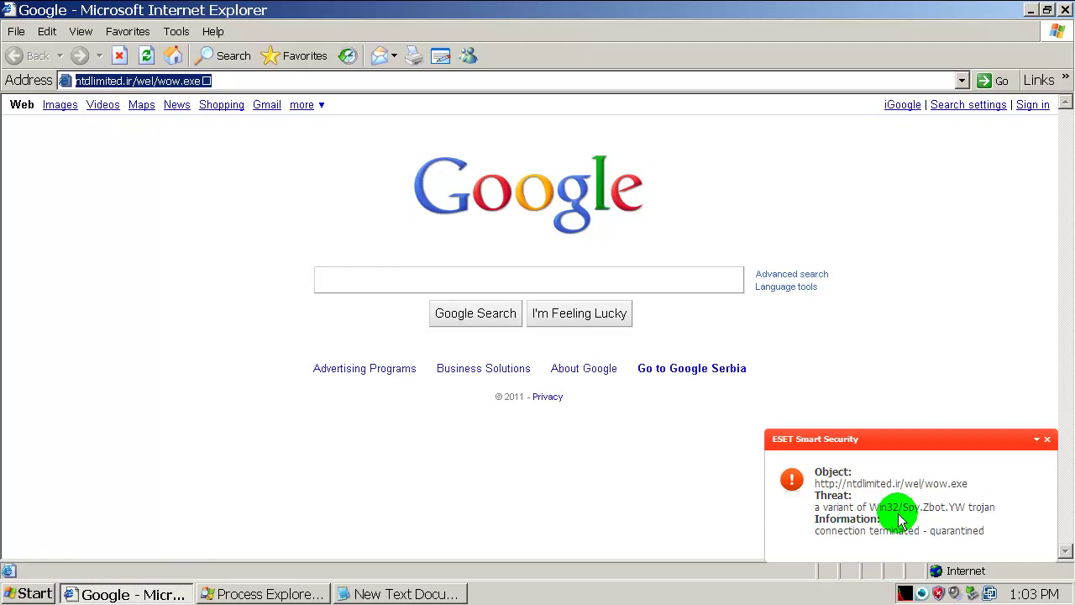
left_click(1048, 445)
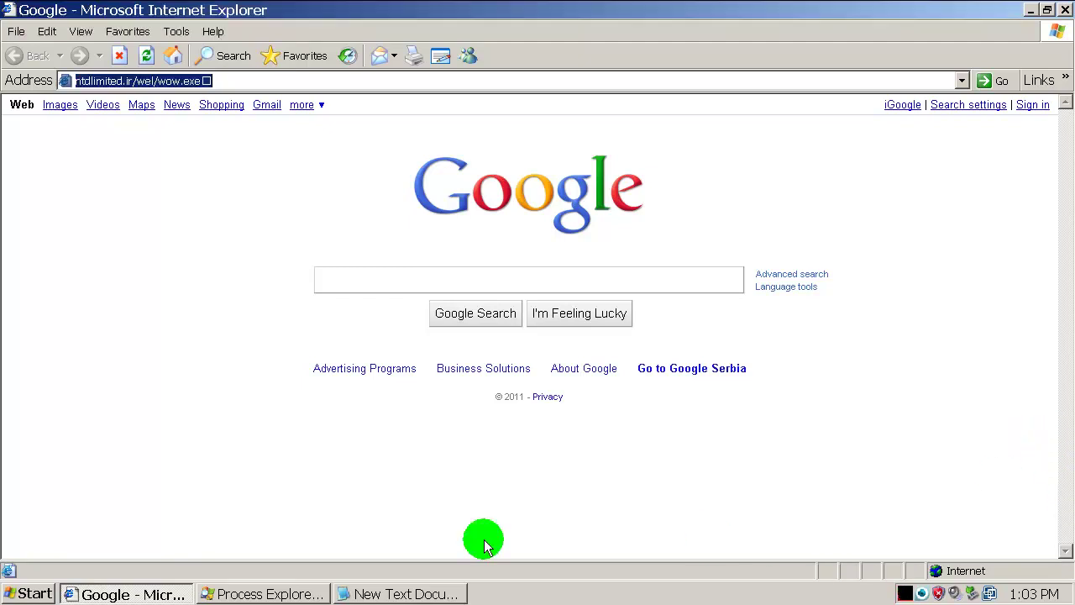
left_click(393, 594)
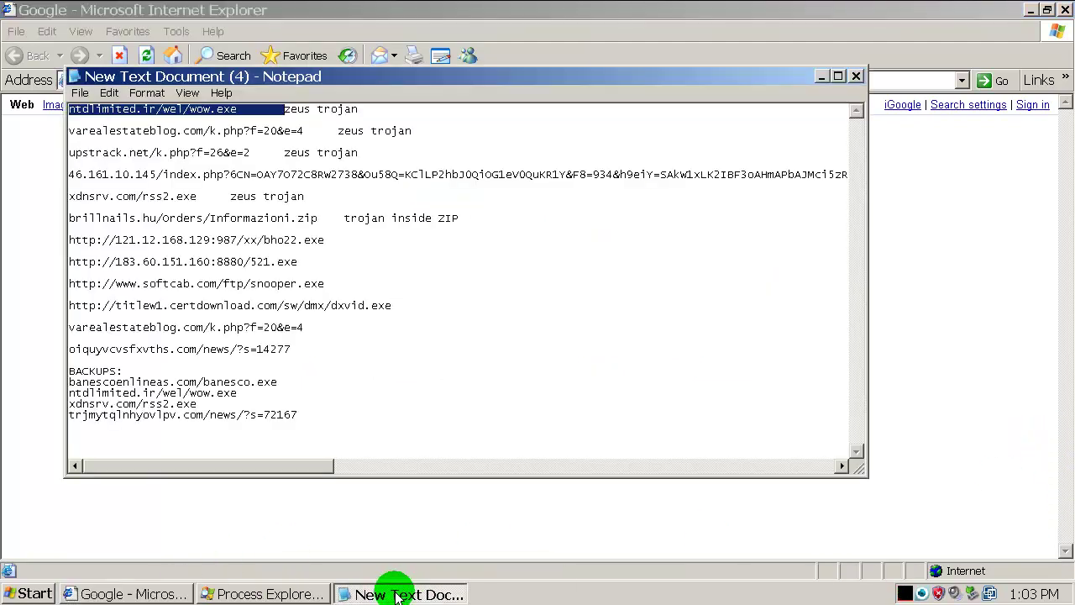
Open the varealestateblog.com/k.php?f=20&e=4 URL in Internet Explorer, which ESET blocks with Access denied
double_click(216, 130)
key("ctrl+c")
left_click(936, 150)
left_click(569, 80)
key("ctrl+v")
key("Return")
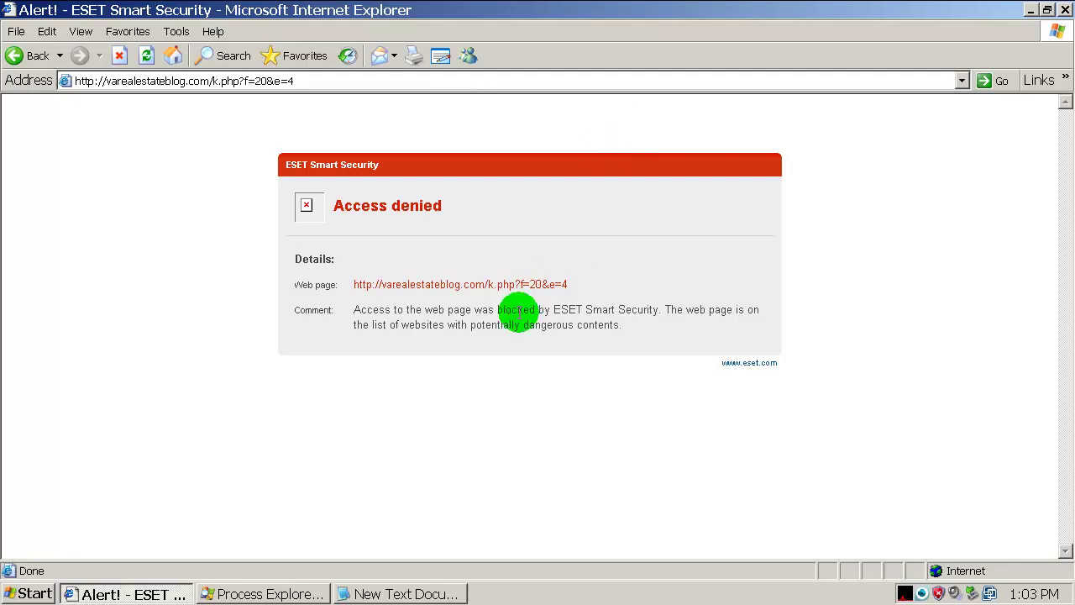
Highlight parts of the block page's explanation, then return to the Google home page
left_click_drag(394, 311, 515, 309)
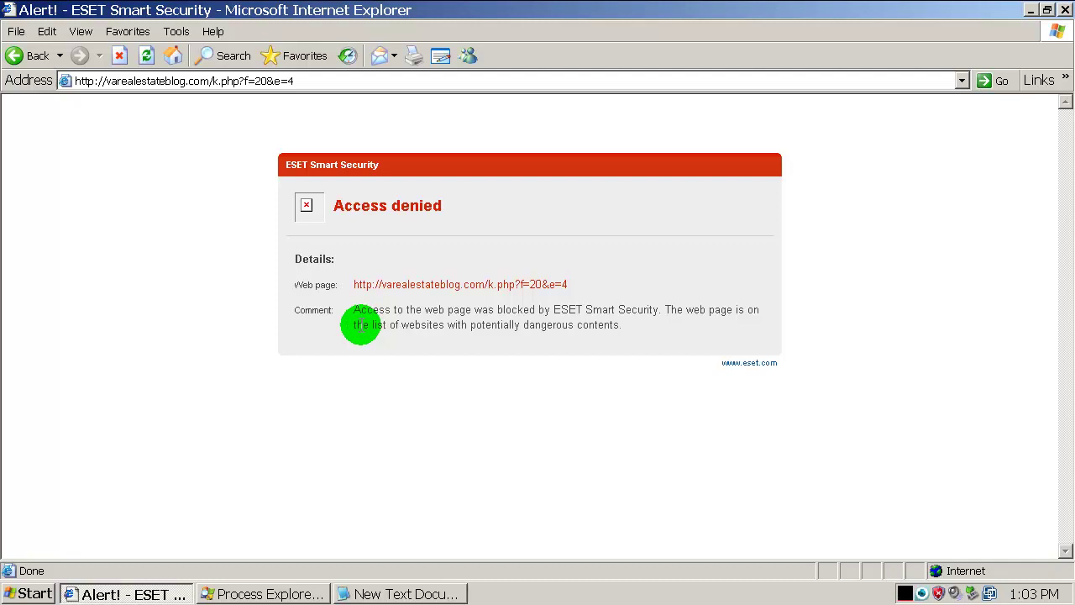
left_click_drag(356, 325, 593, 319)
left_click(473, 324)
left_click(592, 322)
left_click(173, 53)
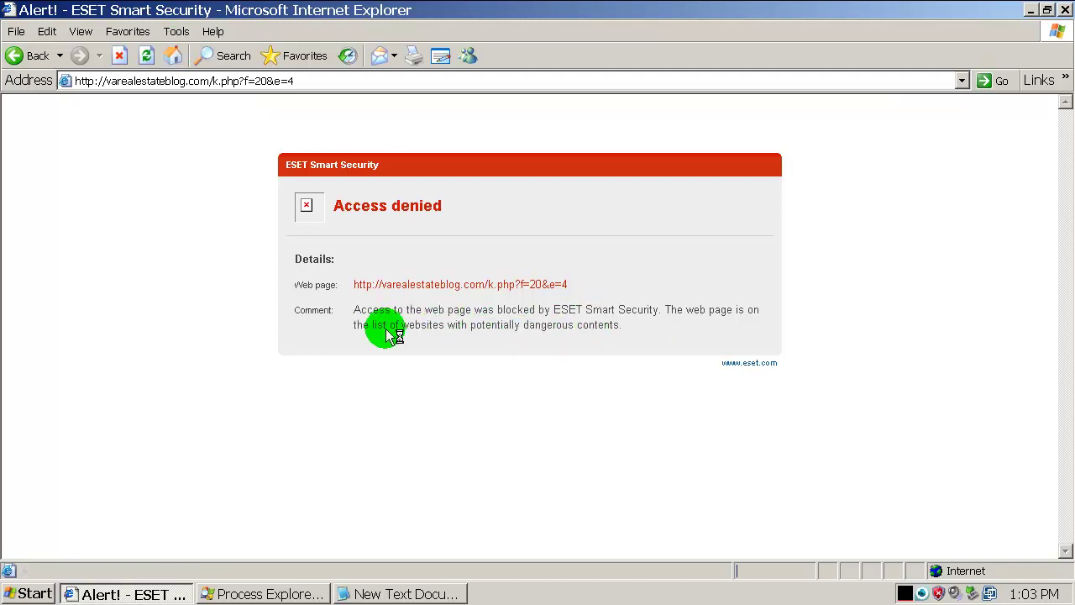
Open the upstrack.net/k.php?f=26&e=2 URL from the Notepad list, which ESET also blocks
left_click(431, 592)
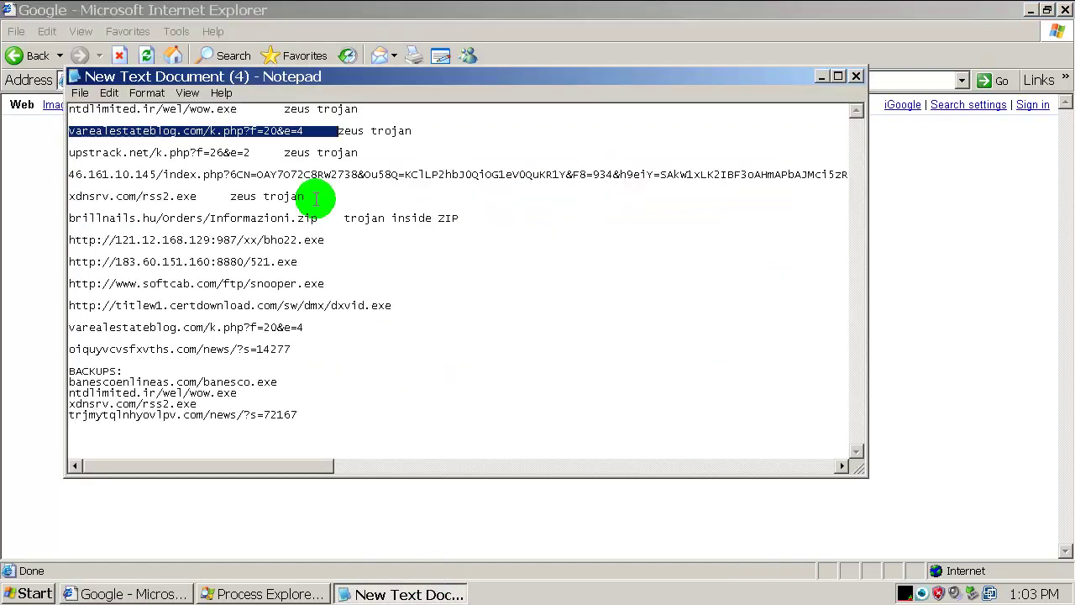
double_click(205, 152)
key("ctrl+c")
left_click(988, 280)
left_click(435, 82)
key("ctrl+v")
key("Return")
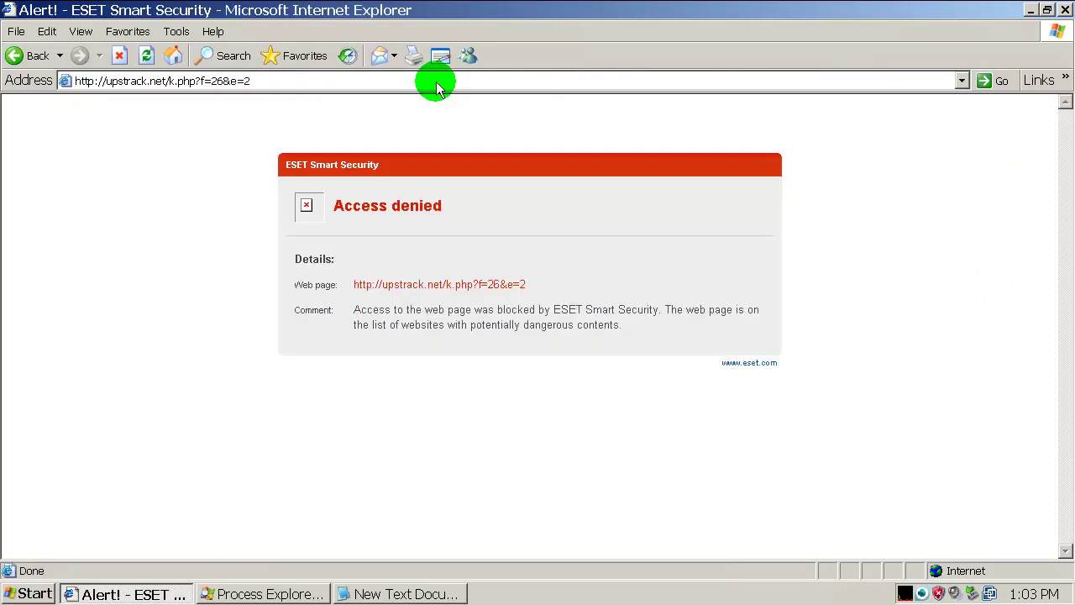
Go back to the Google home page and select the long 46.161.10.145 URL in Notepad
left_click(175, 58)
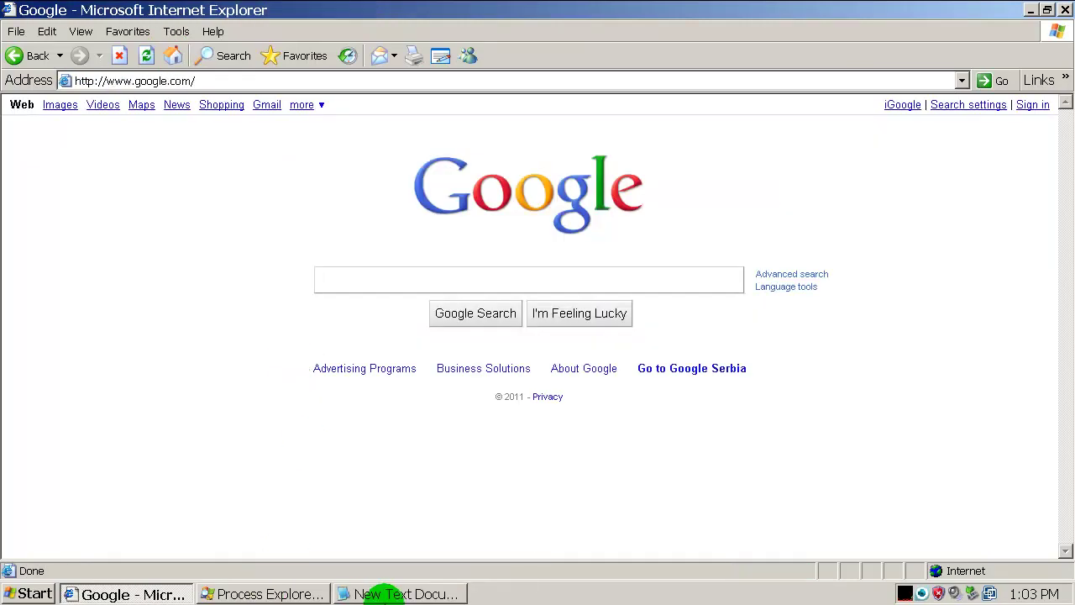
left_click(362, 594)
double_click(225, 175)
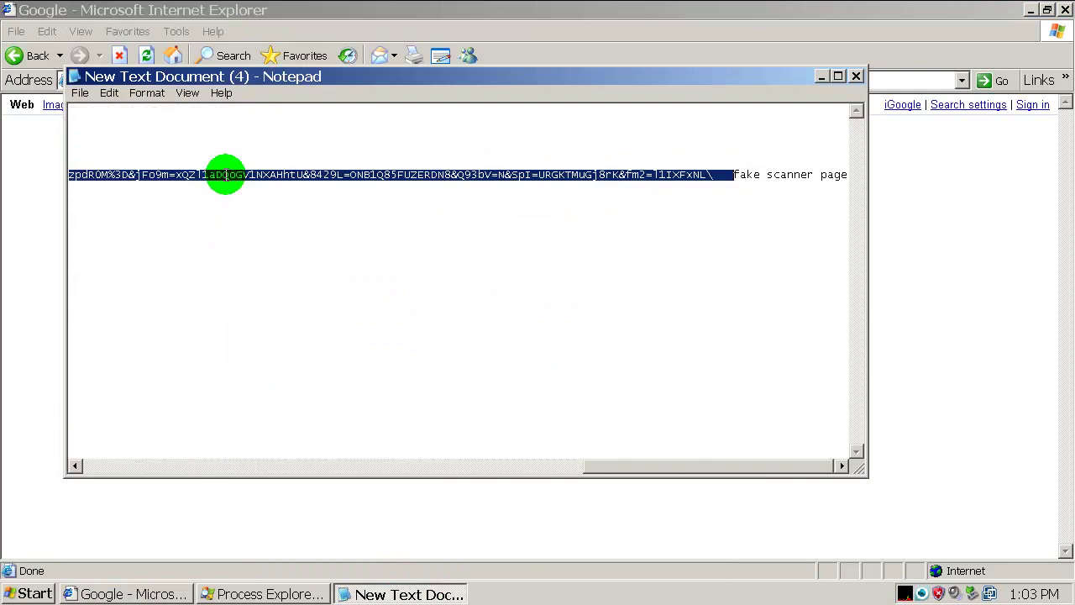
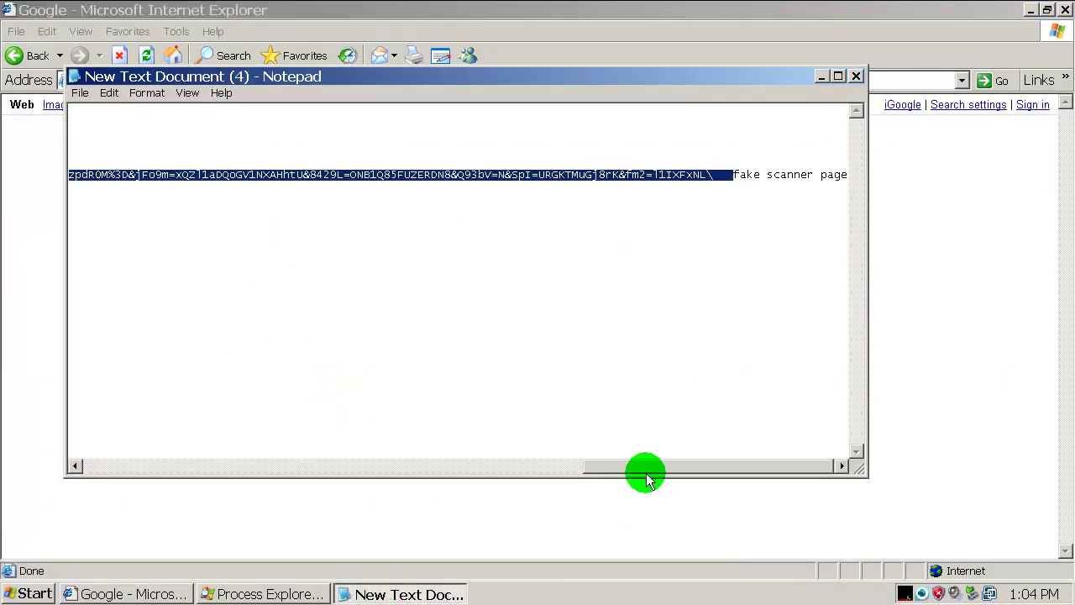
Load xdnsrv.com/rss2.exe in Internet Explorer, let ESET deny access, then return to Google's home page
left_click_drag(646, 476, 107, 454)
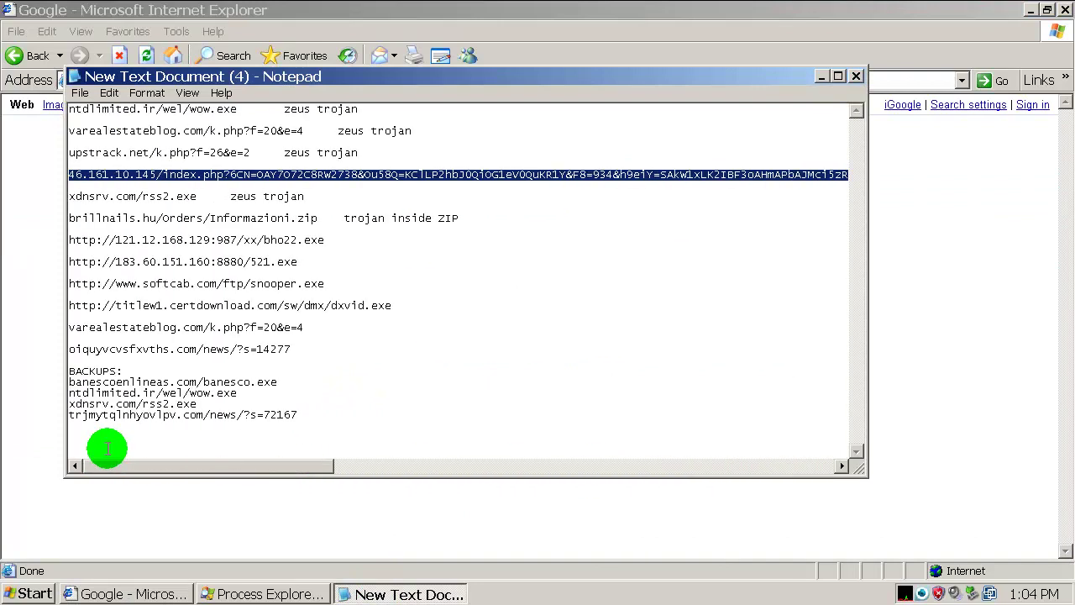
left_click(134, 198)
double_click(134, 197)
key("ctrl+c")
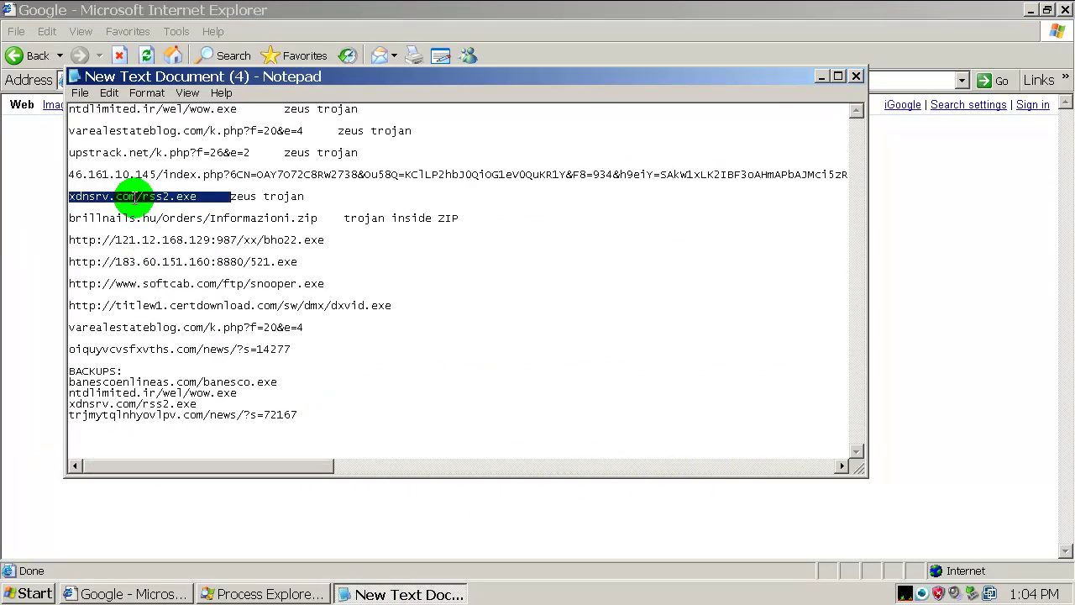
left_click(468, 12)
left_click(395, 80)
key("ctrl+v")
key("Return")
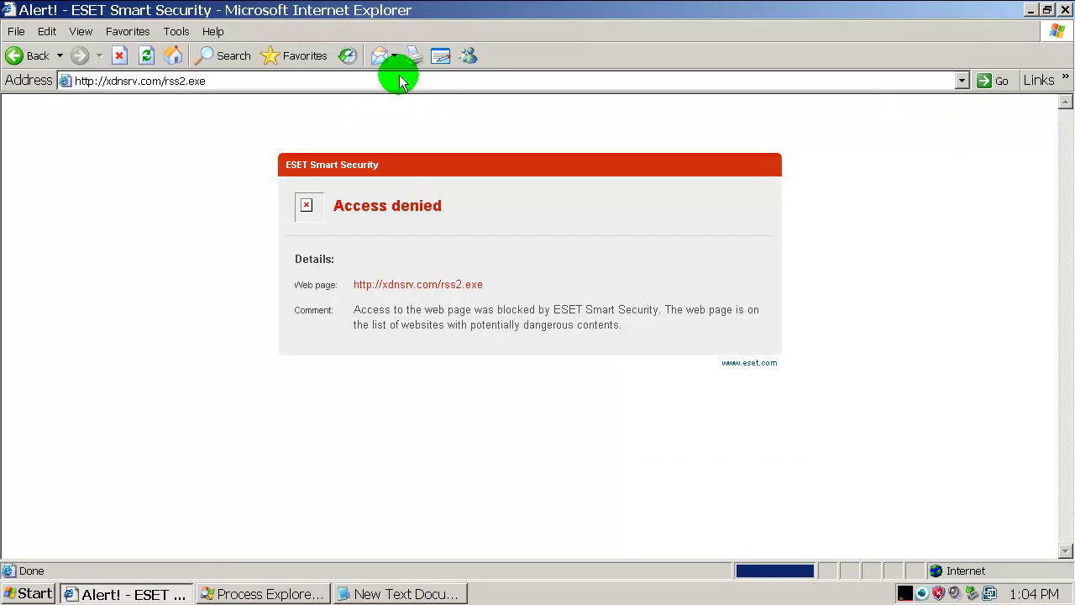
left_click(171, 55)
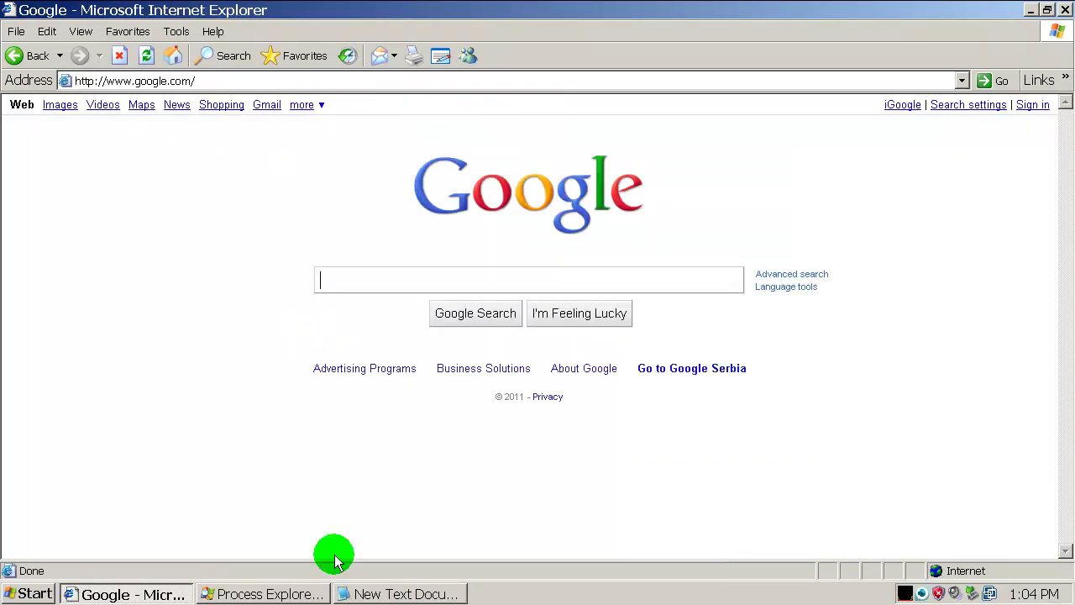
Copy brillnails.hu/Orders/Informazioni.zip from the Notepad list and load it in the browser
left_click(395, 585)
double_click(205, 219)
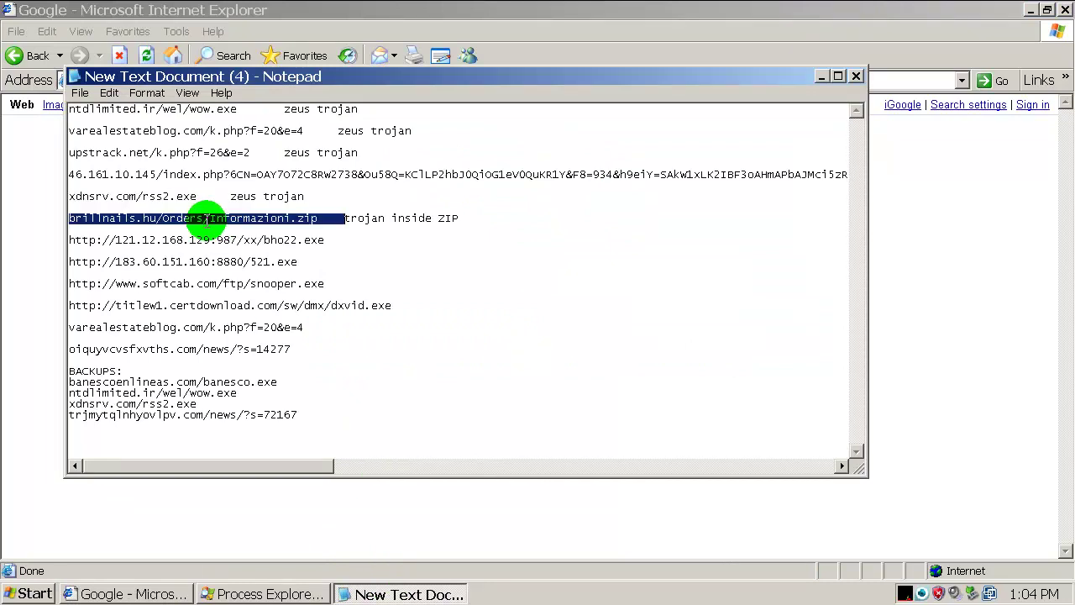
left_click(949, 286)
left_click(581, 80)
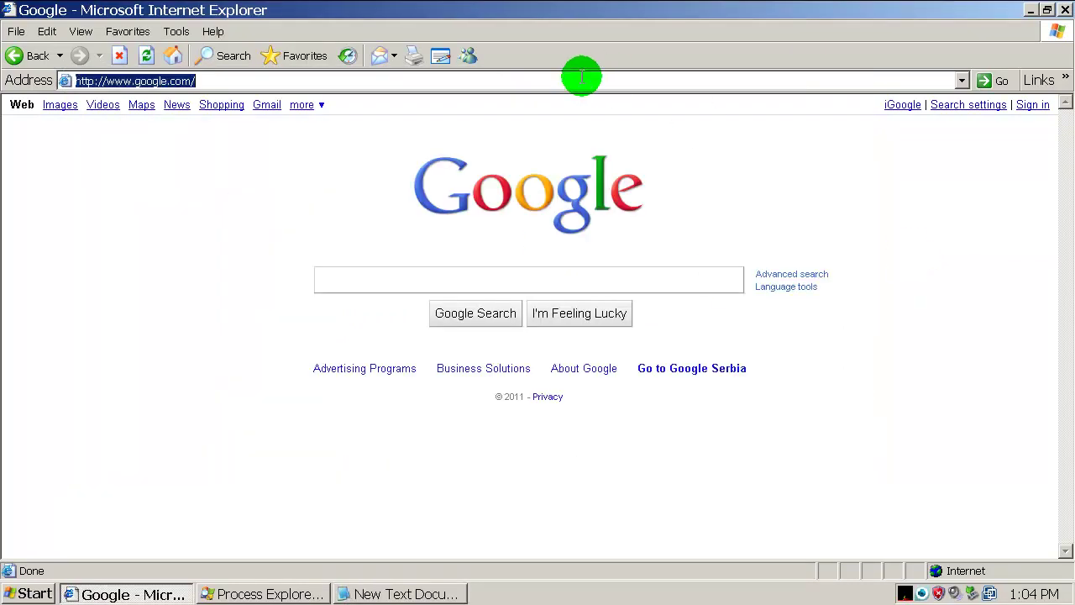
type("brillnails.hu/Orders/Informazioni.zip□")
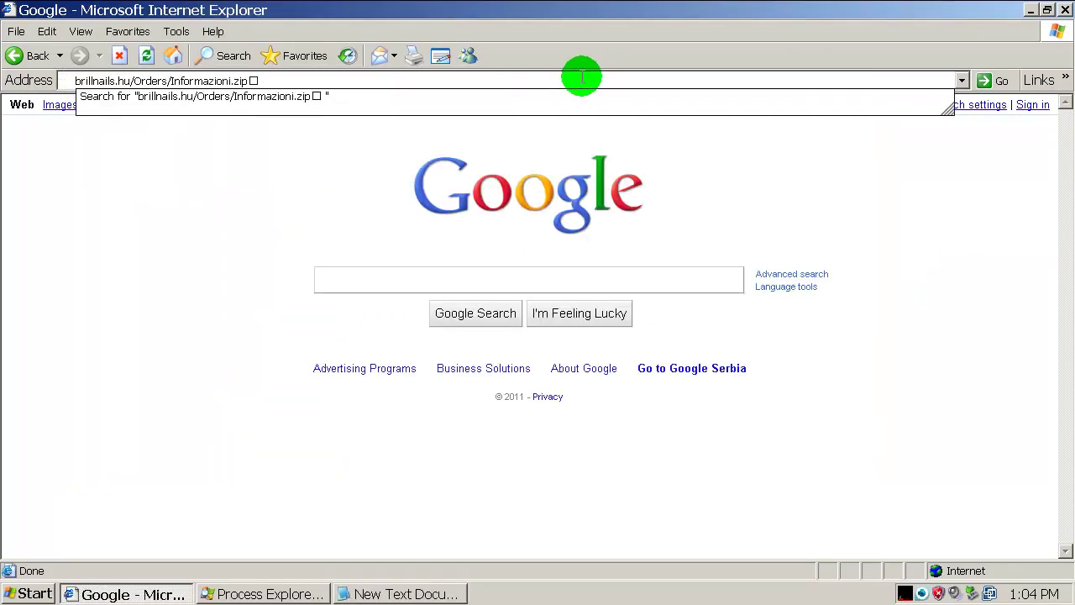
key("Return")
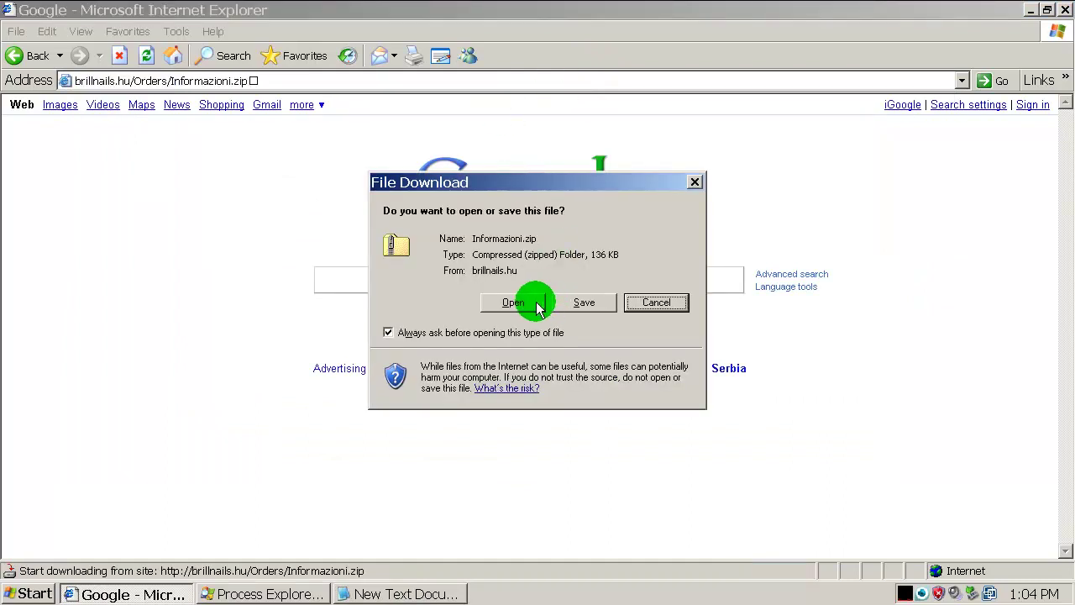
Try saving Informazioni.zip to the Desktop; ESET quarantines it as a trojan
left_click(586, 302)
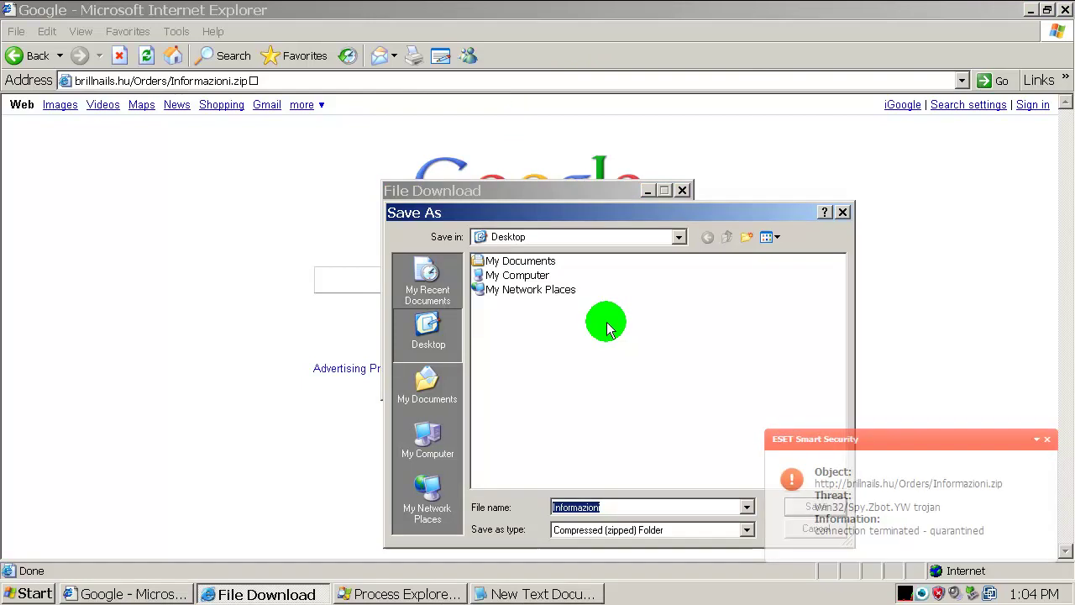
left_click(1049, 441)
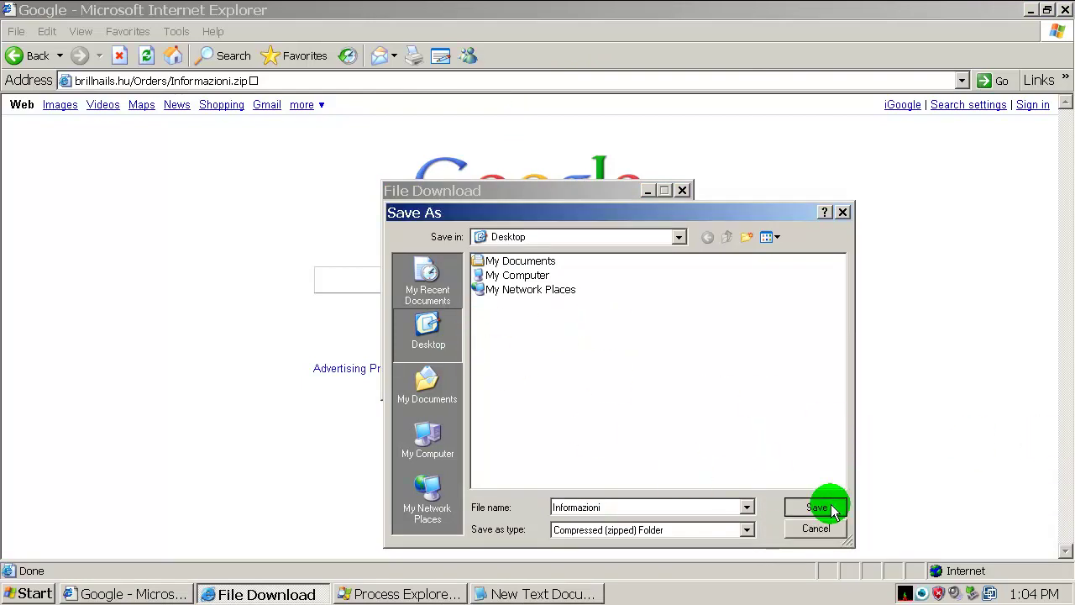
left_click(827, 504)
left_click(557, 347)
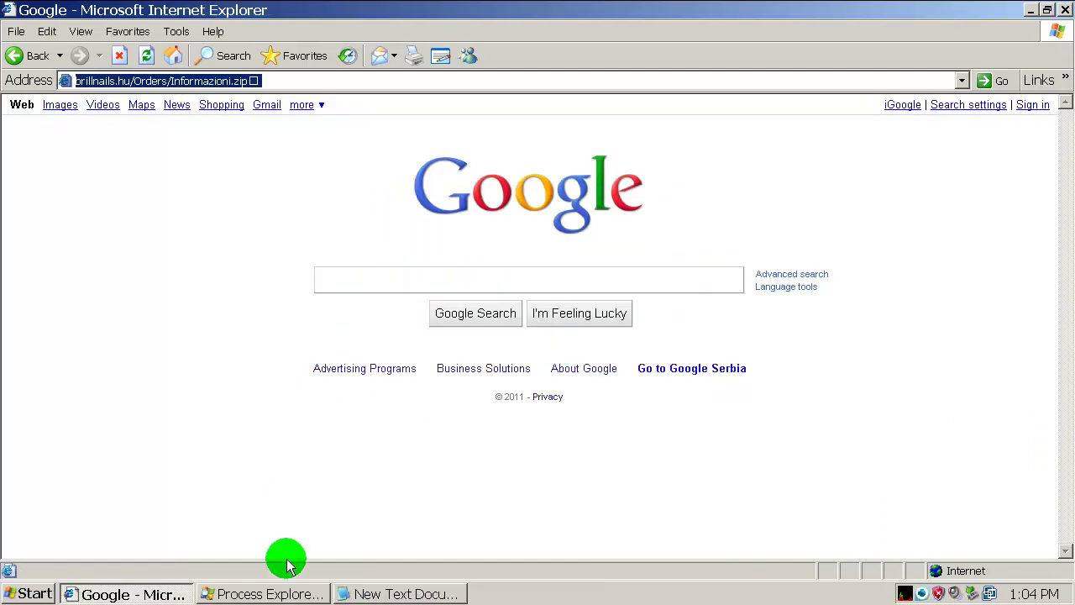
left_click(435, 594)
left_click(223, 238)
double_click(228, 238)
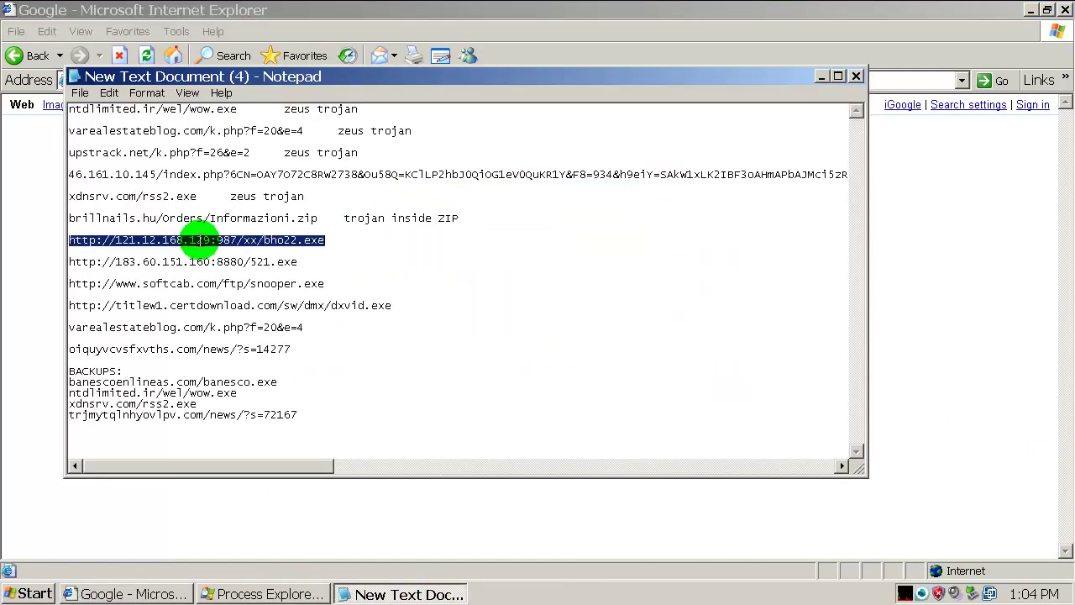
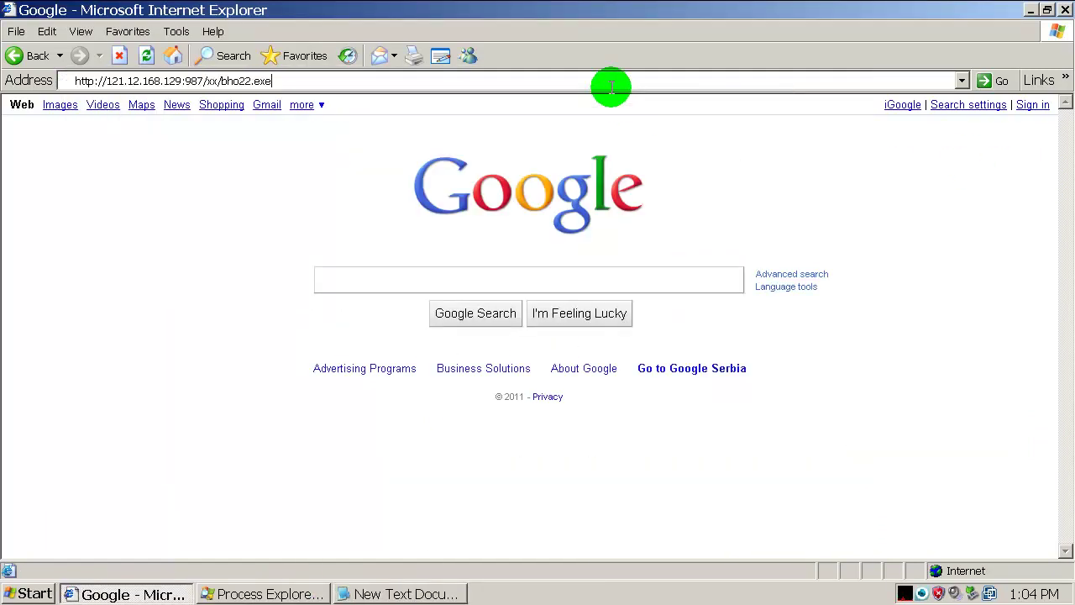
Load the bho22.exe address, then pick out the 521.exe address from the Notepad URL list
key("Return")
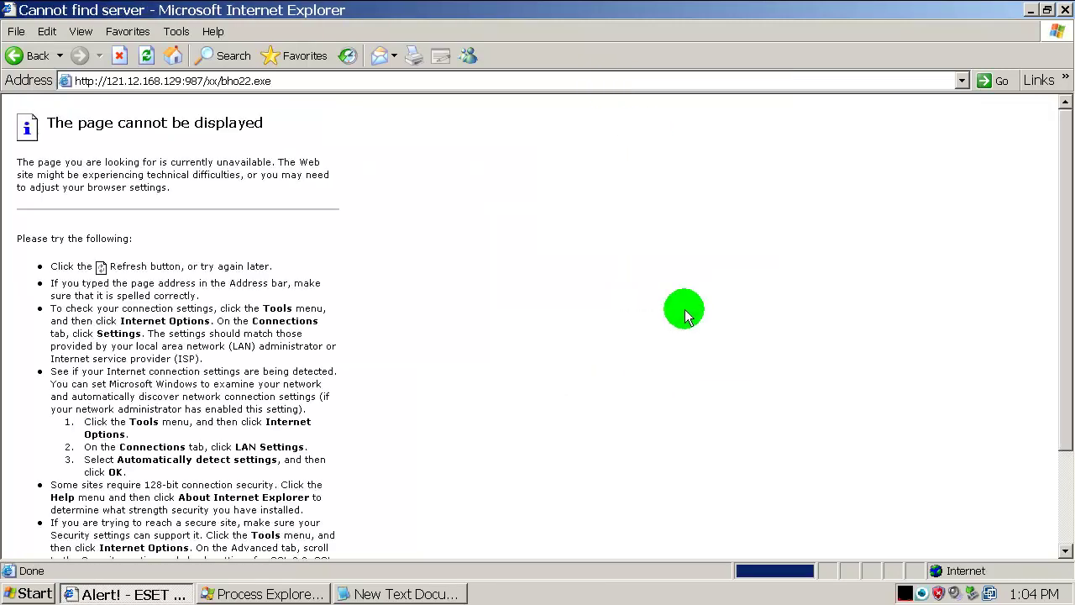
left_click(359, 594)
double_click(252, 261)
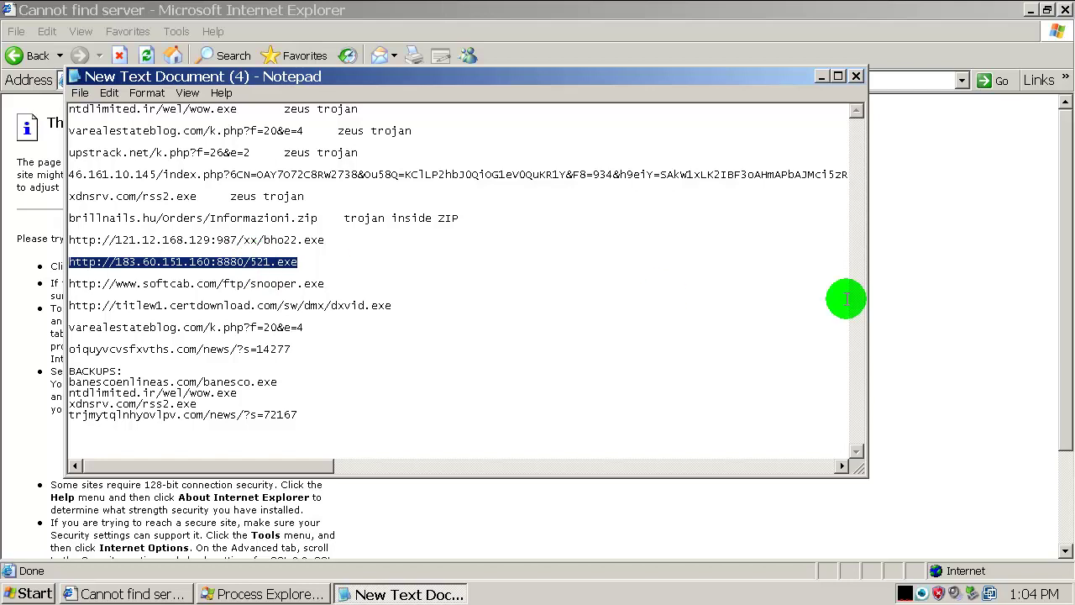
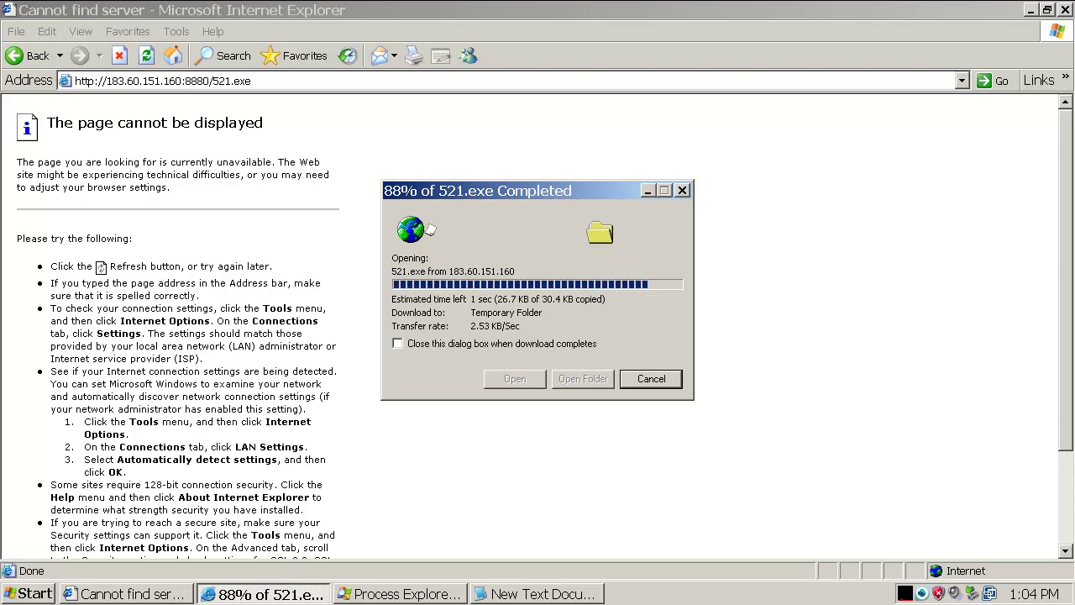
Dismiss the 521.exe download error and ESET's trojan quarantine notice, returning to the Notepad URL list
left_click(955, 587)
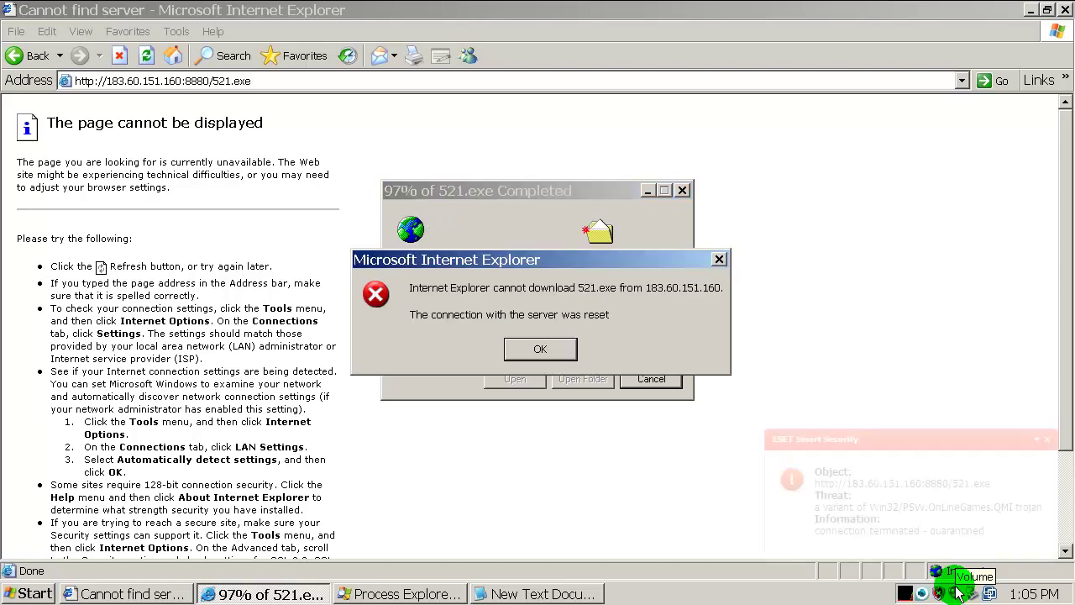
left_click(541, 351)
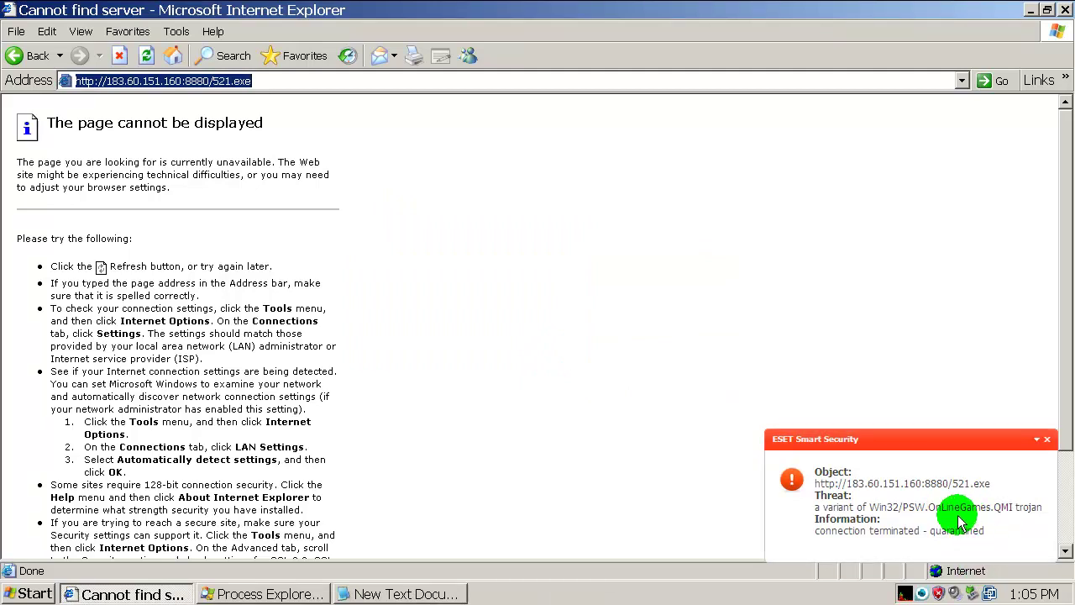
left_click(1043, 440)
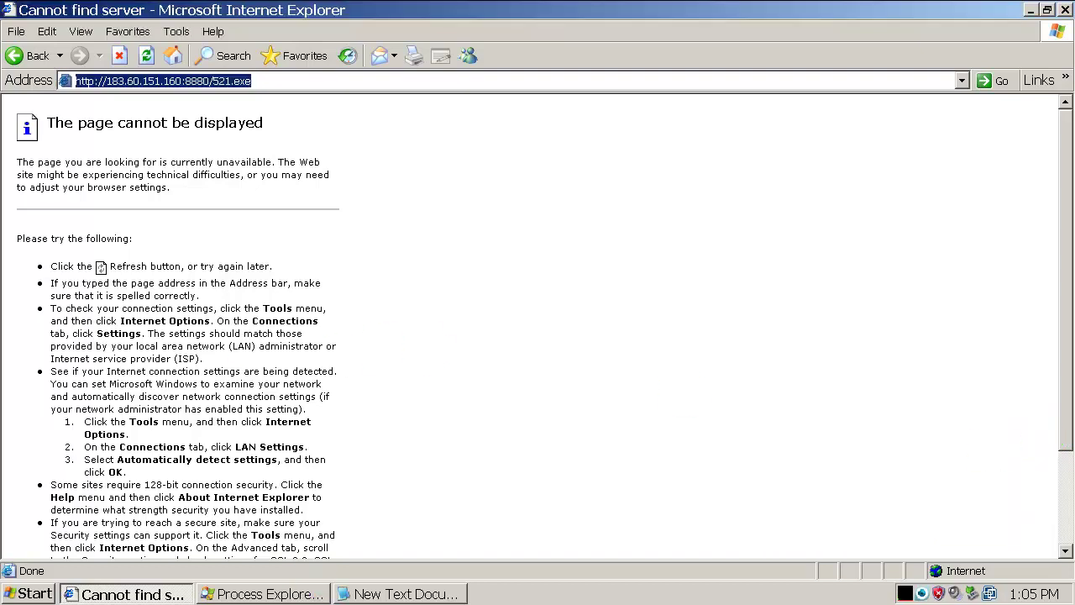
left_click(399, 593)
Load the softcab.com snooper.exe URL from Notepad in Internet Explorer, then return to the Notepad list
double_click(243, 284)
key("ctrl+c")
left_click(1050, 267)
left_click(658, 77)
key("ctrl+v")
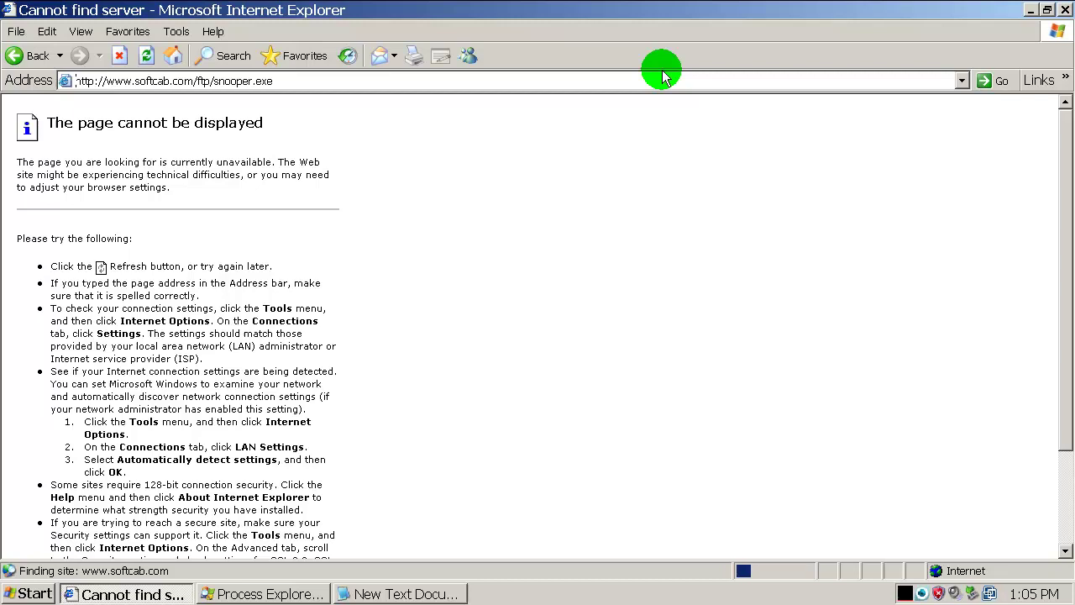
left_click(367, 593)
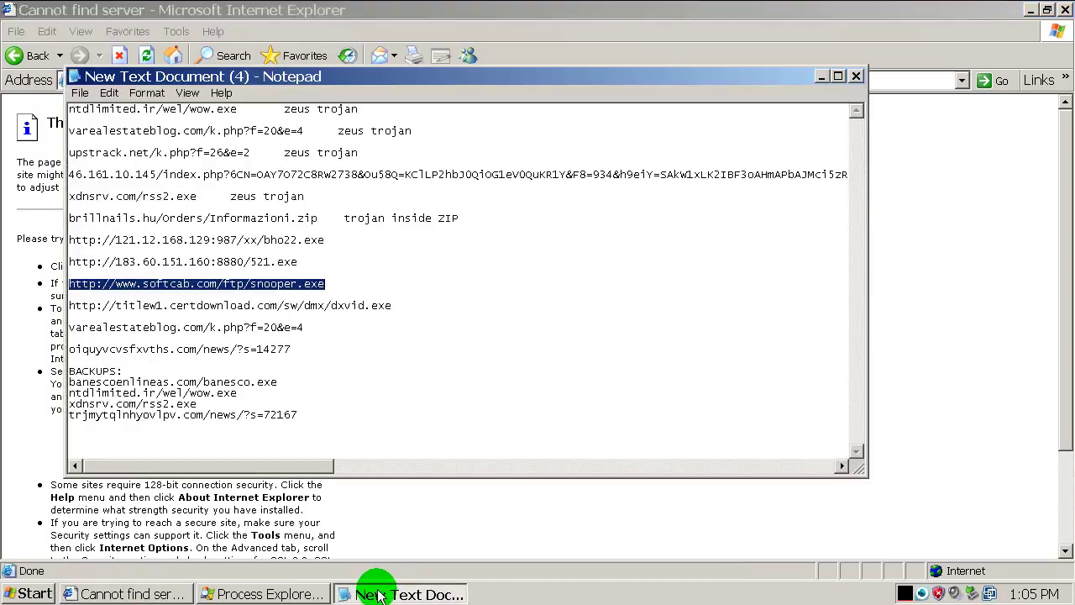
Open the titlew1.certdownload.com dxvid.exe URL from Notepad in Internet Explorer and save the download
double_click(281, 306)
key("ctrl+c")
left_click(1014, 364)
left_click(672, 78)
key("ctrl+v")
key("Return")
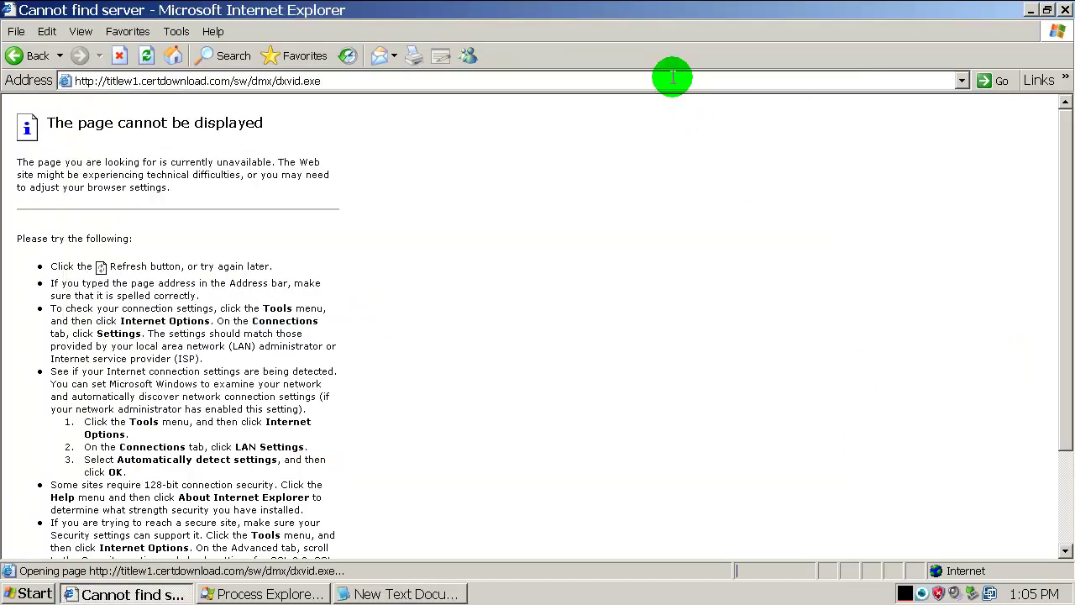
left_click(514, 312)
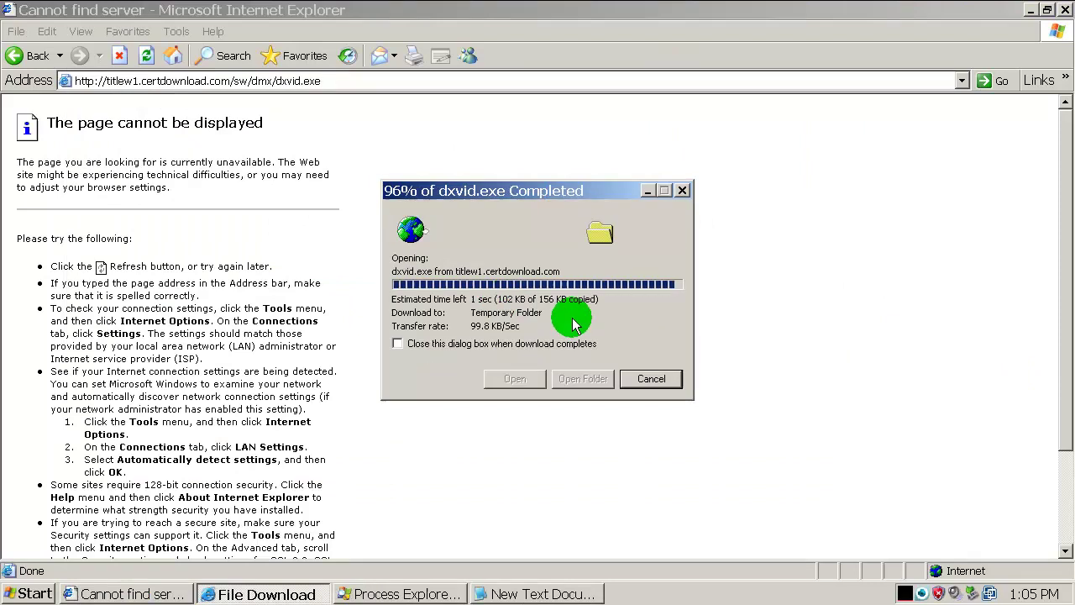
Clear the connection-reset error and ESET quarantine alert, then pick the varealestateblog URL in Notepad
left_click(558, 346)
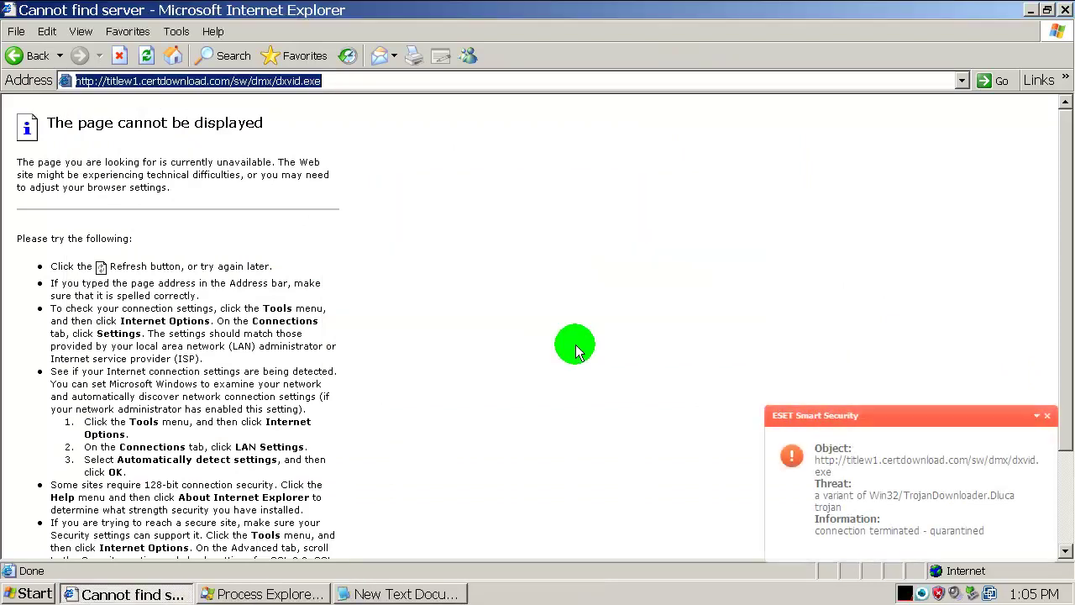
left_click(1048, 420)
left_click(386, 593)
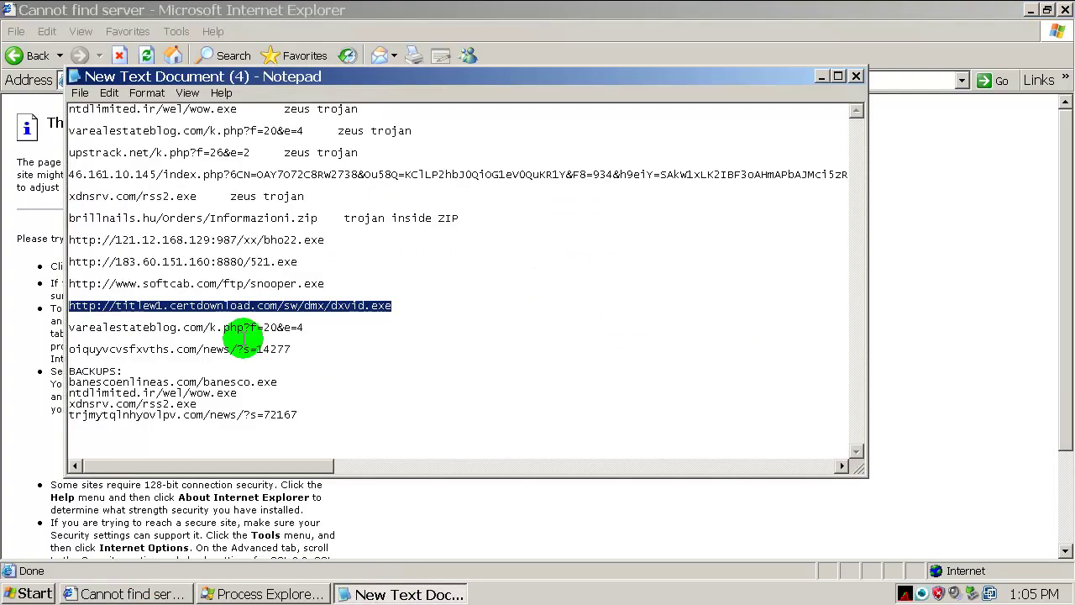
double_click(222, 328)
left_click(937, 290)
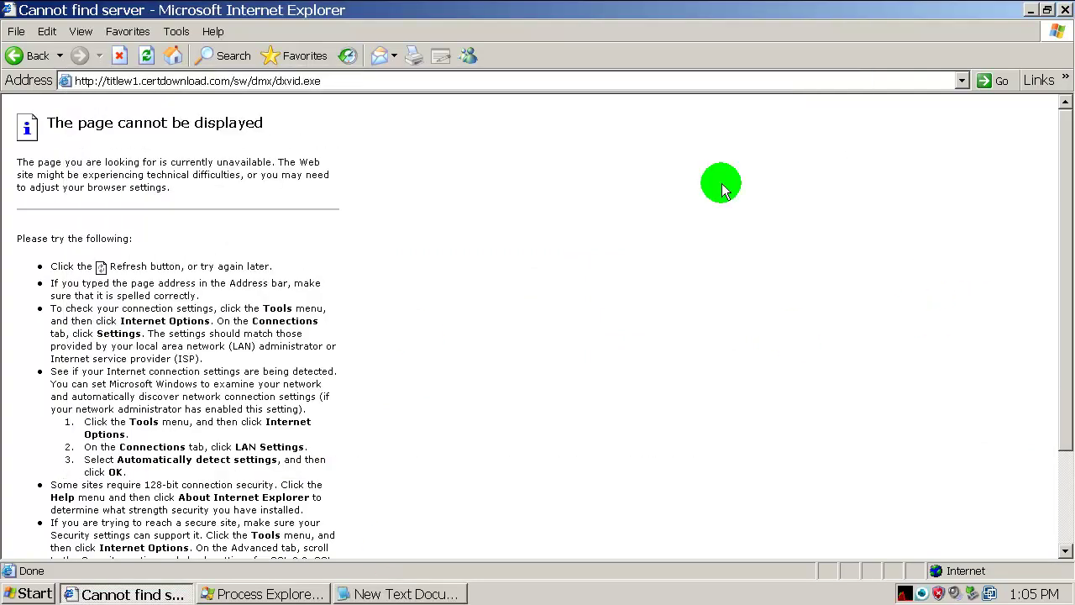
Load the varealestateblog URL in Internet Explorer, triggering ESET's access-denied page
left_click(526, 84)
key("ctrl+v")
key("Return")
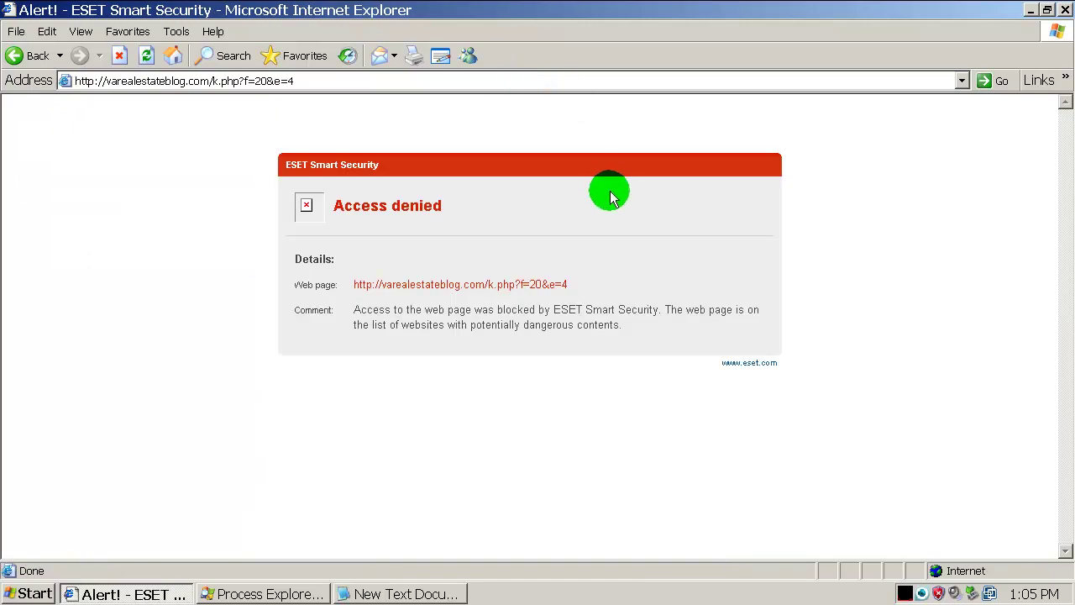
Try the oiquyvcvsfxvths.com/news/?s=14277 URL, then select the banescoenlineas.com/banesco.exe line in Notepad
left_click(424, 590)
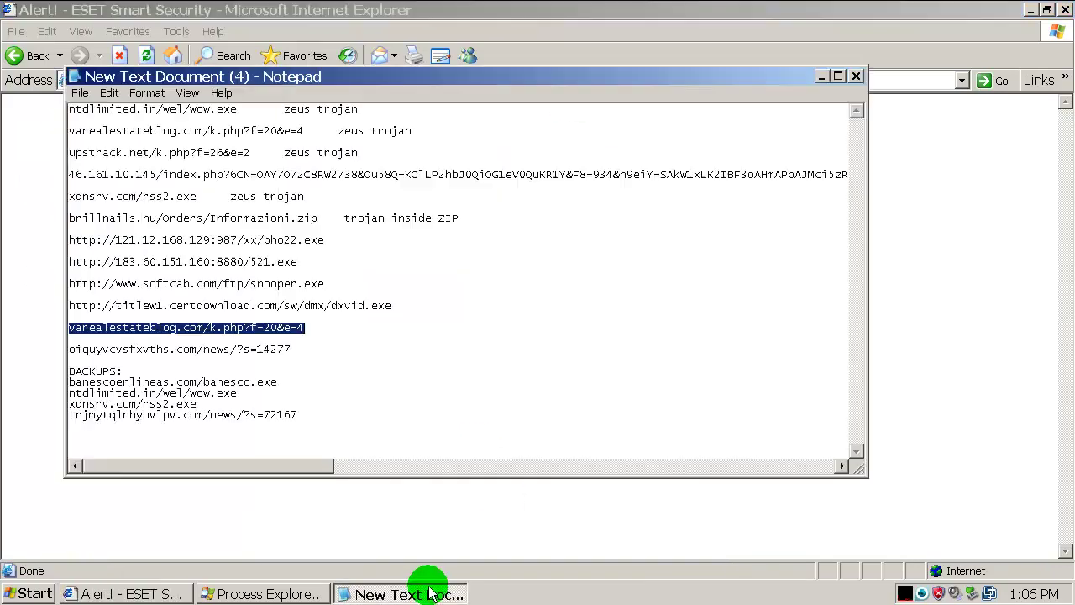
double_click(204, 349)
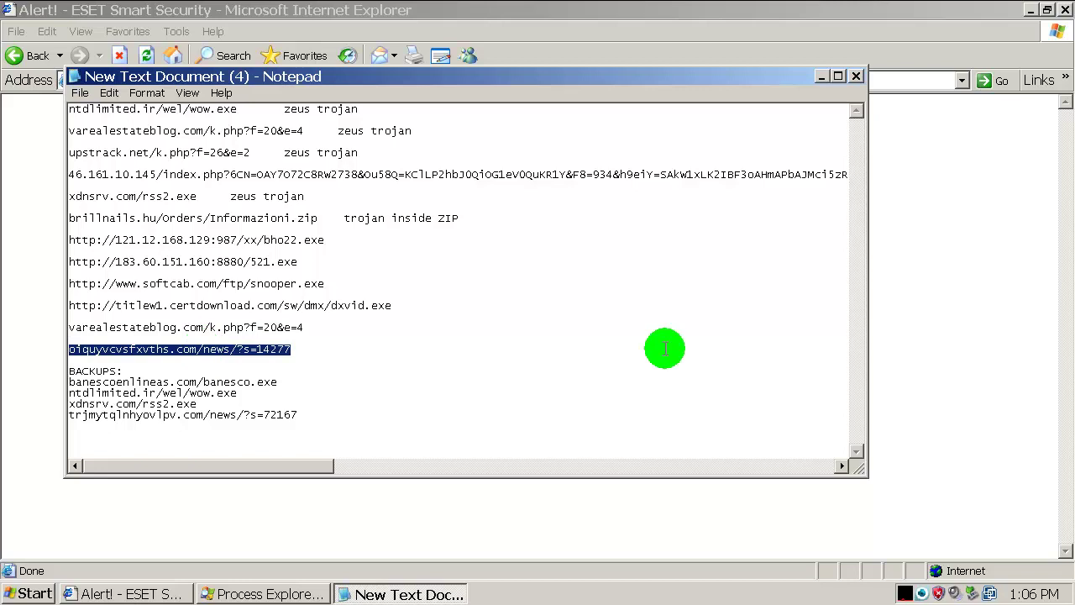
left_click(958, 336)
left_click(560, 81)
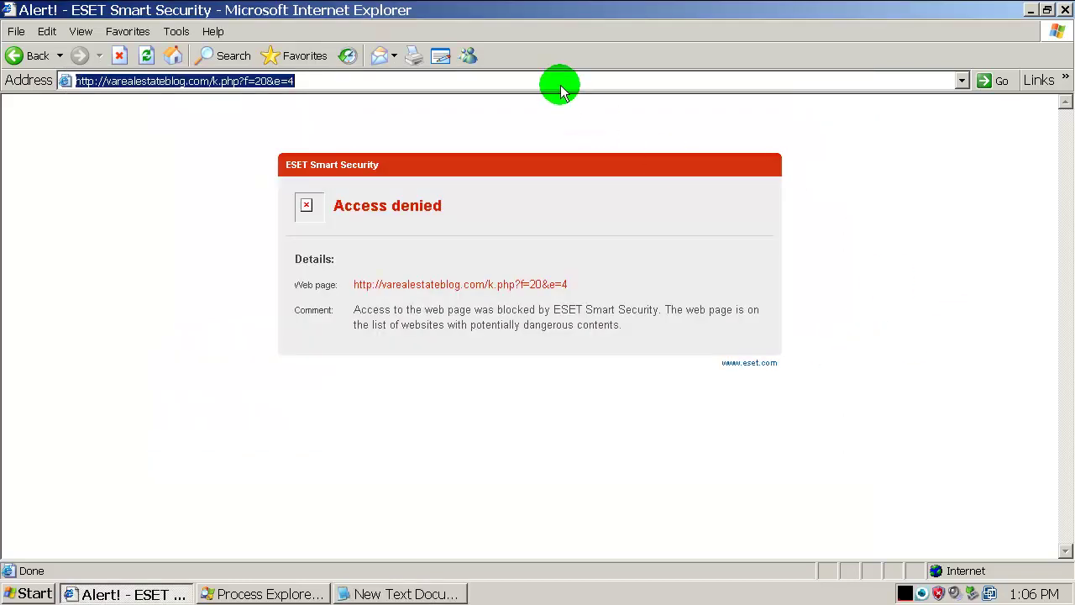
key("ctrl+v")
left_click(567, 96)
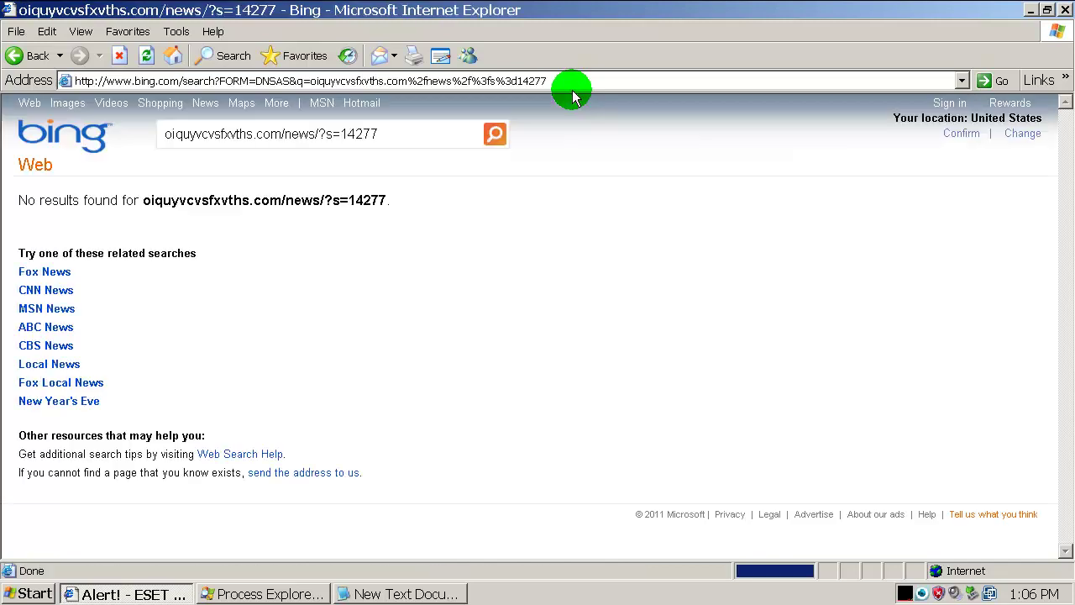
left_click(374, 592)
double_click(196, 377)
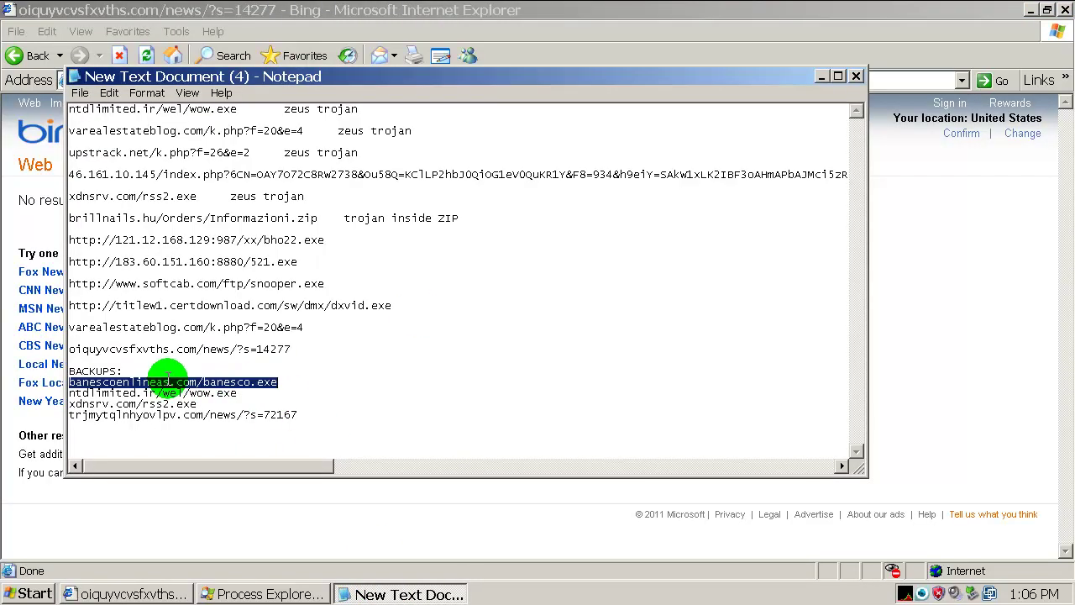
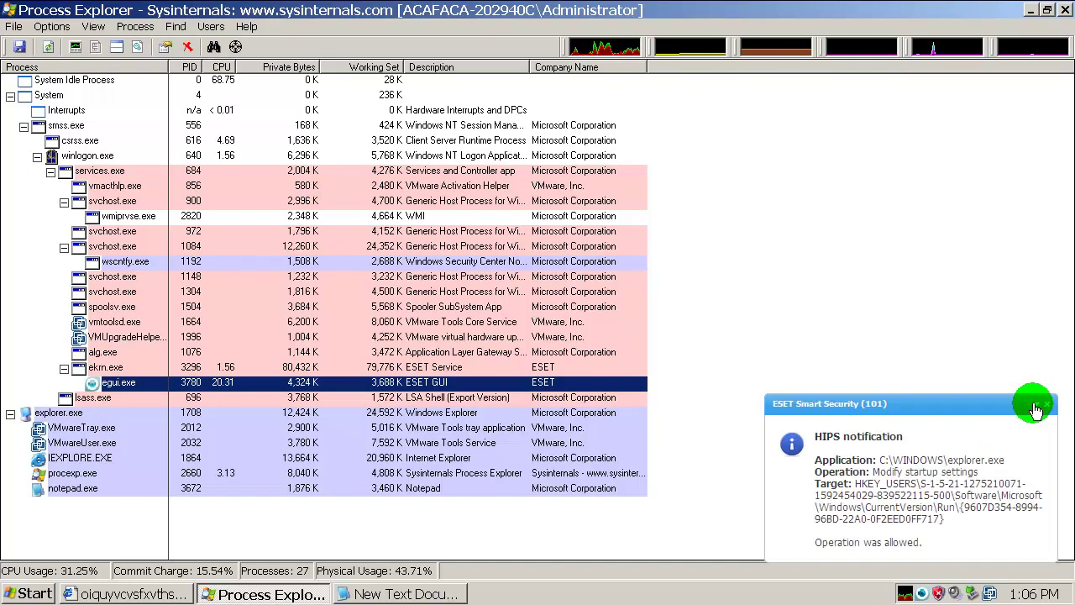
Dismiss the ESET notification's menu and bring the Notepad malware URL list forward
right_click(1037, 409)
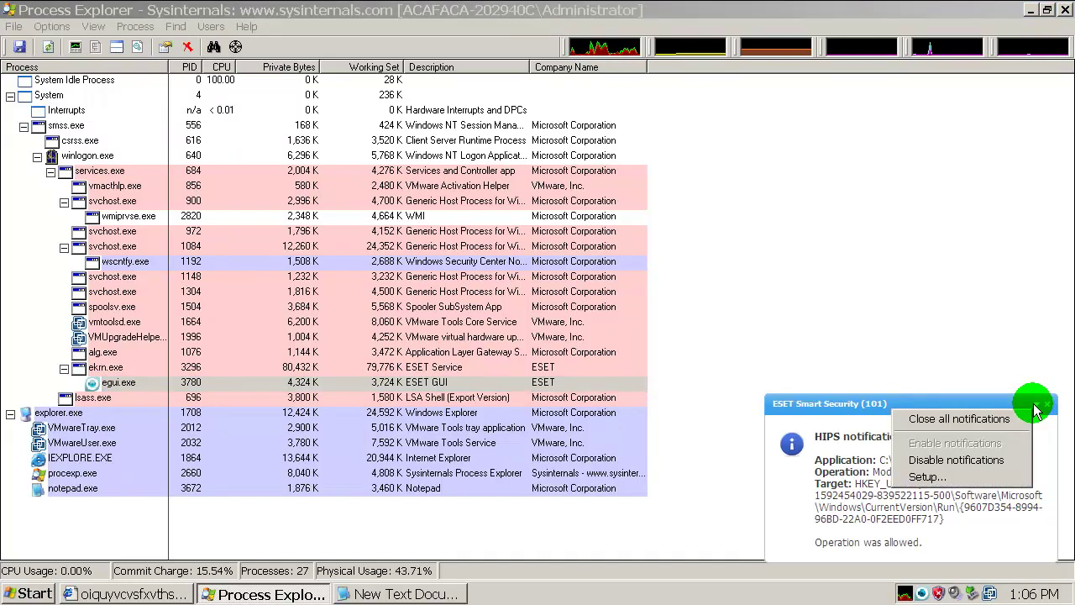
left_click(1048, 409)
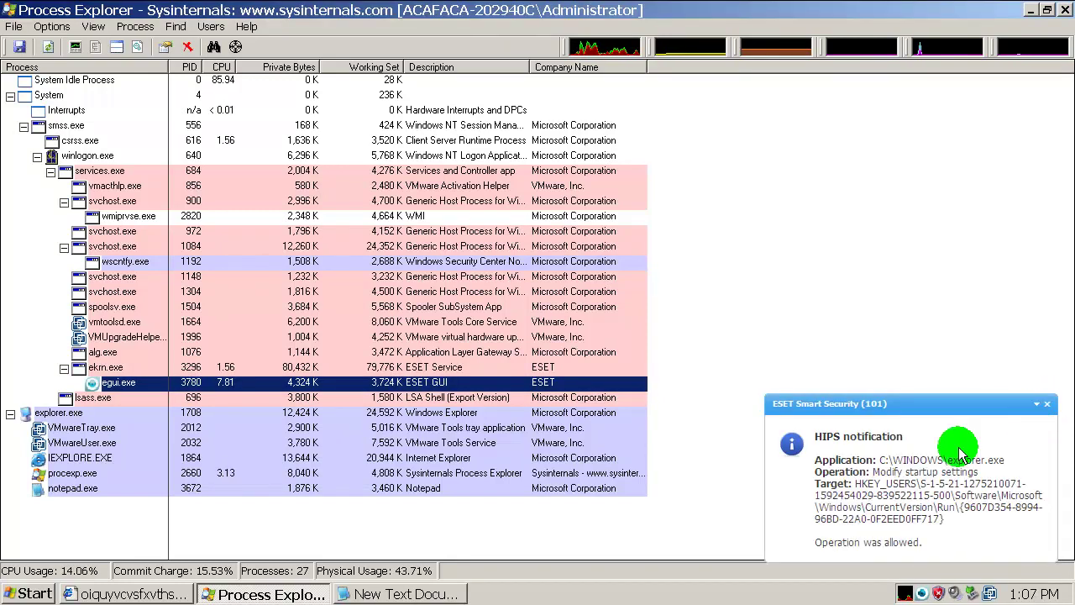
left_click(403, 594)
Load ntdlimited.ir/wel/wow.exe in Internet Explorer, run it, and dismiss the ESET HIPS alerts
double_click(194, 392)
key("ctrl+c")
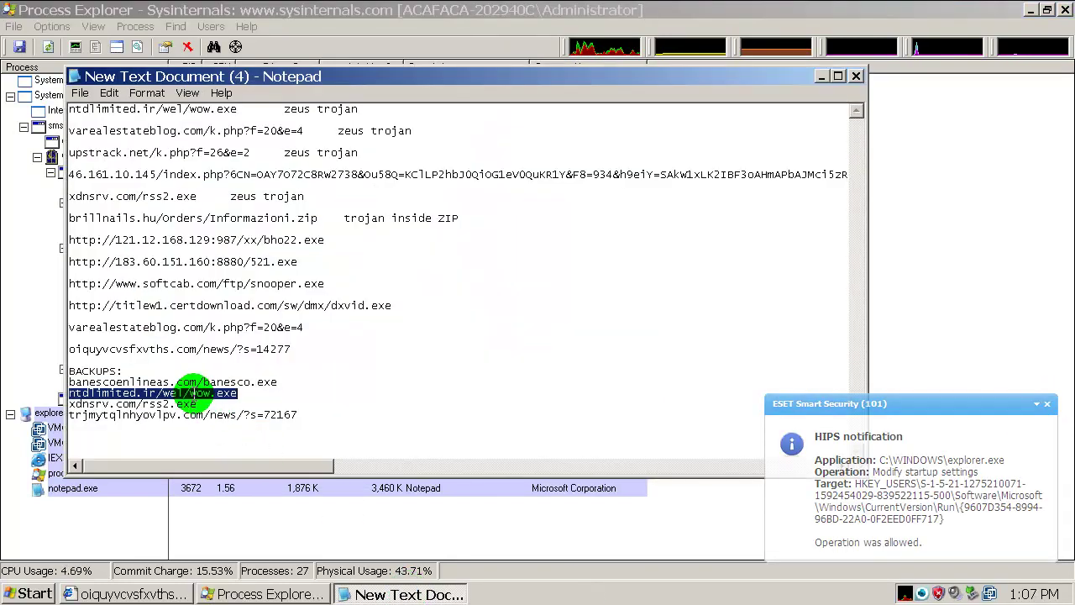
left_click(899, 240)
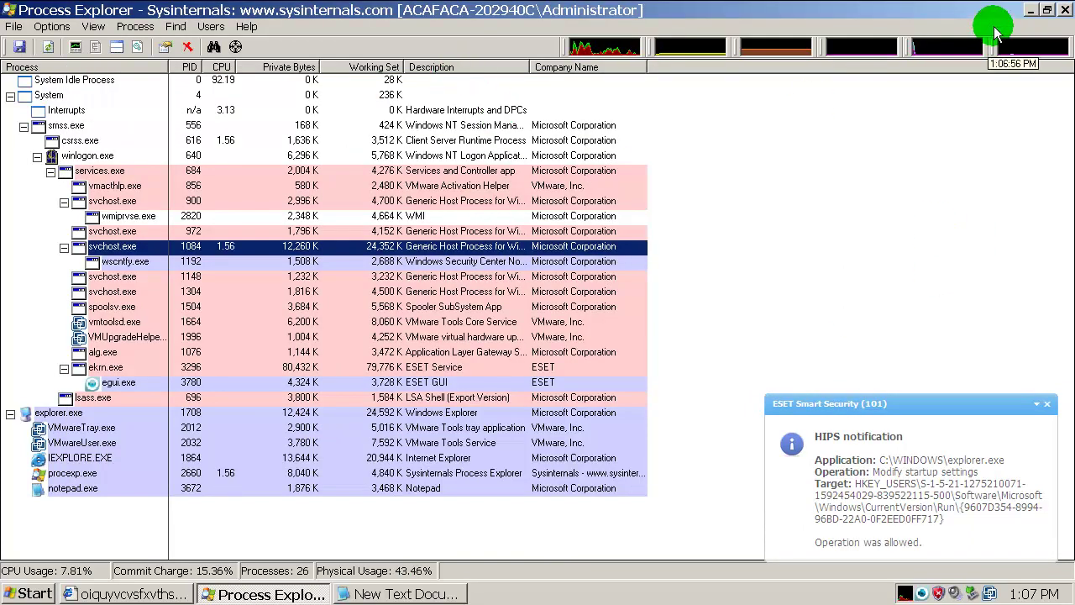
left_click(1032, 10)
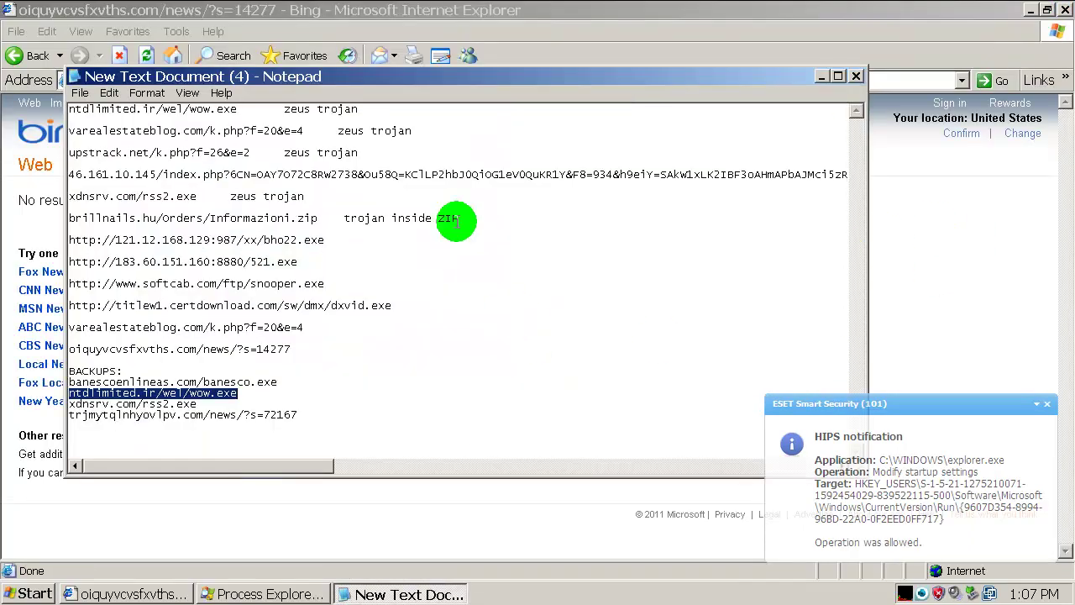
left_click(764, 10)
left_click(443, 80)
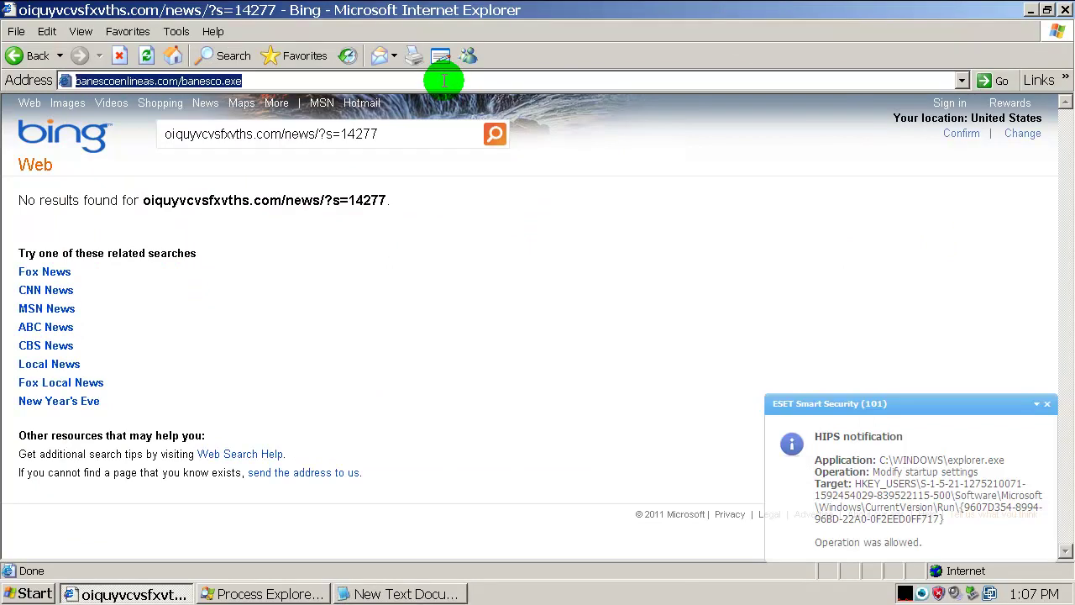
key("ctrl+v")
key("Return")
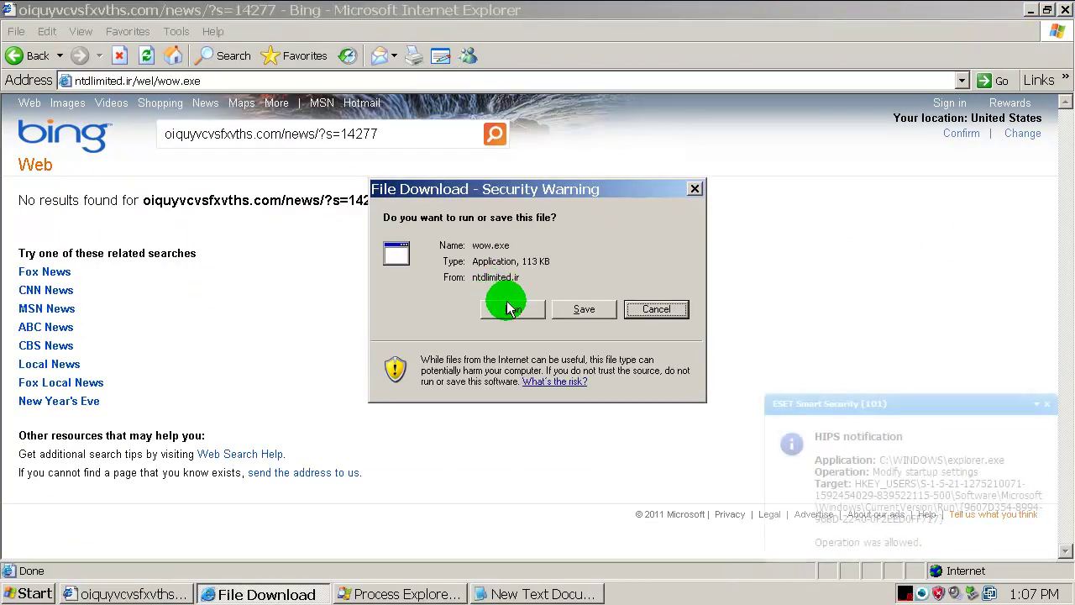
left_click(503, 308)
left_click(564, 346)
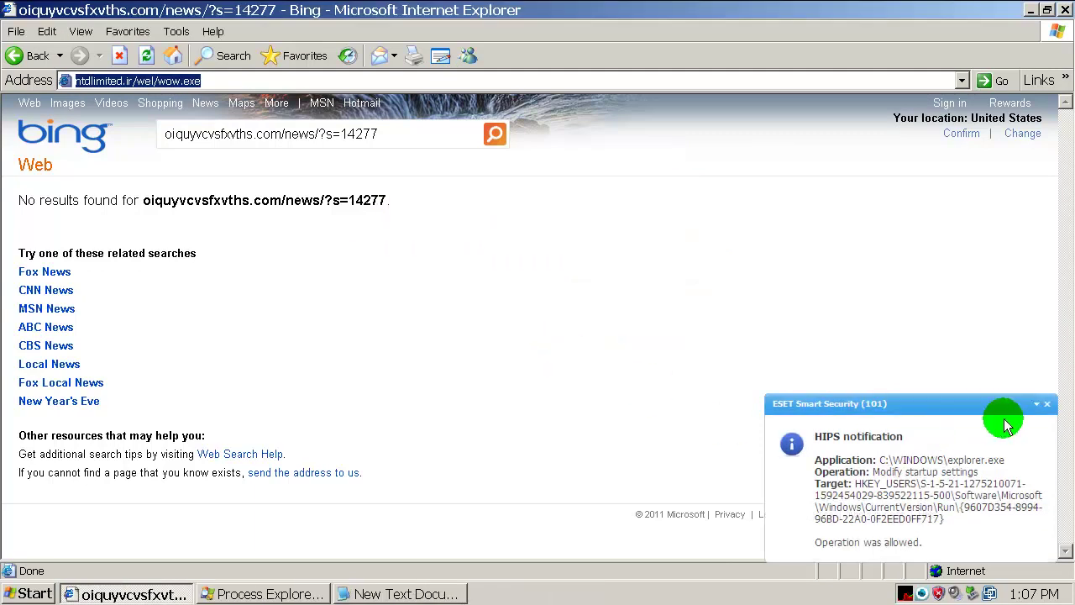
left_click(1050, 409)
left_click(1050, 410)
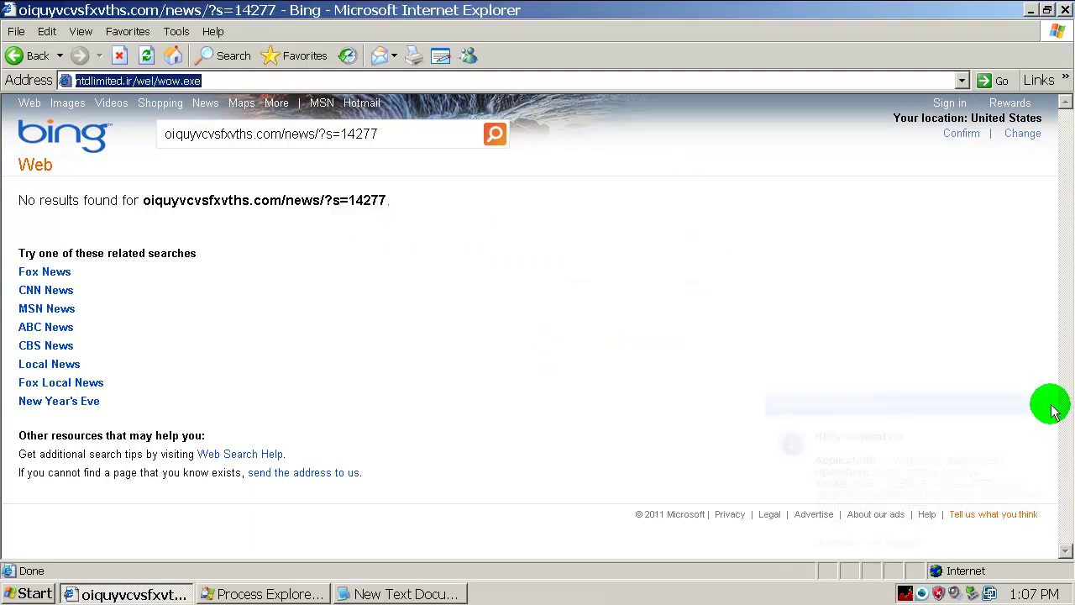
left_click(1050, 410)
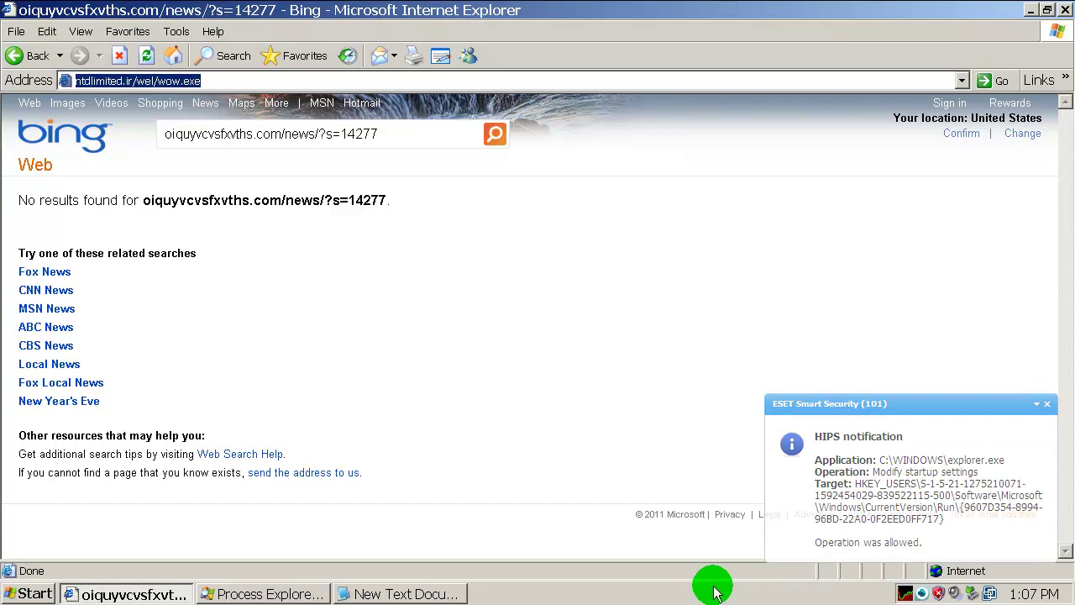
Copy xdnsrv.com/rss2.exe from Notepad and load it in Internet Explorer, where ESET blocks it
left_click(366, 593)
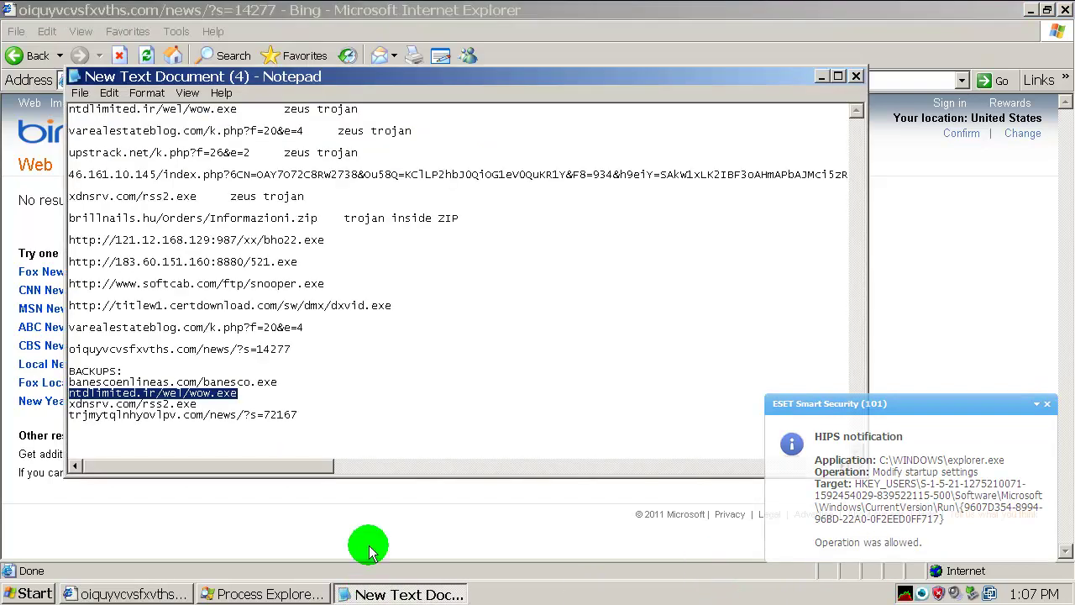
double_click(141, 404)
key("ctrl+c")
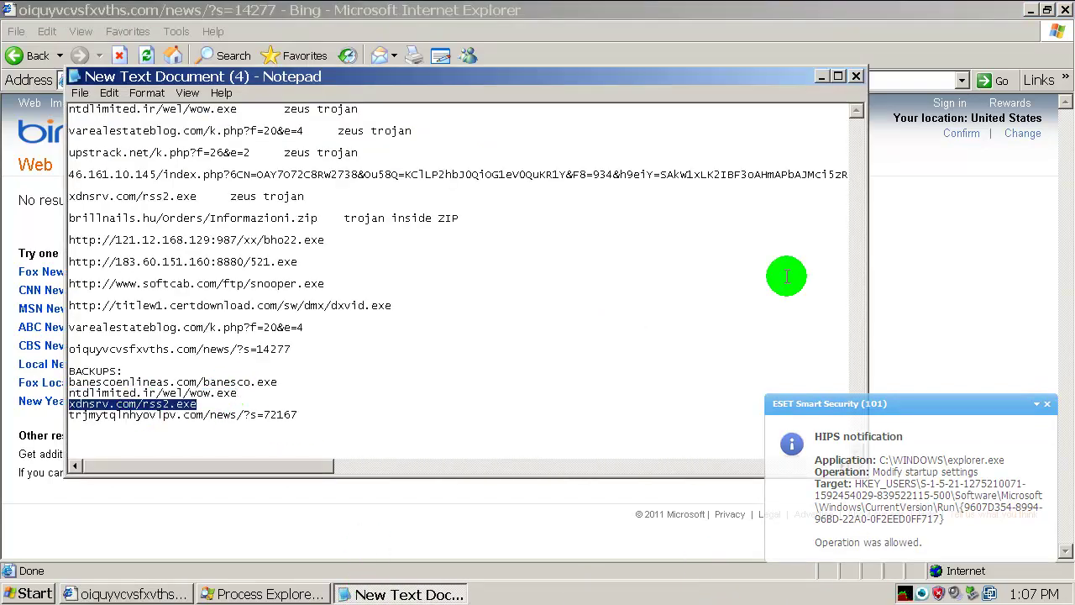
left_click(926, 249)
left_click(708, 78)
key("ctrl+v")
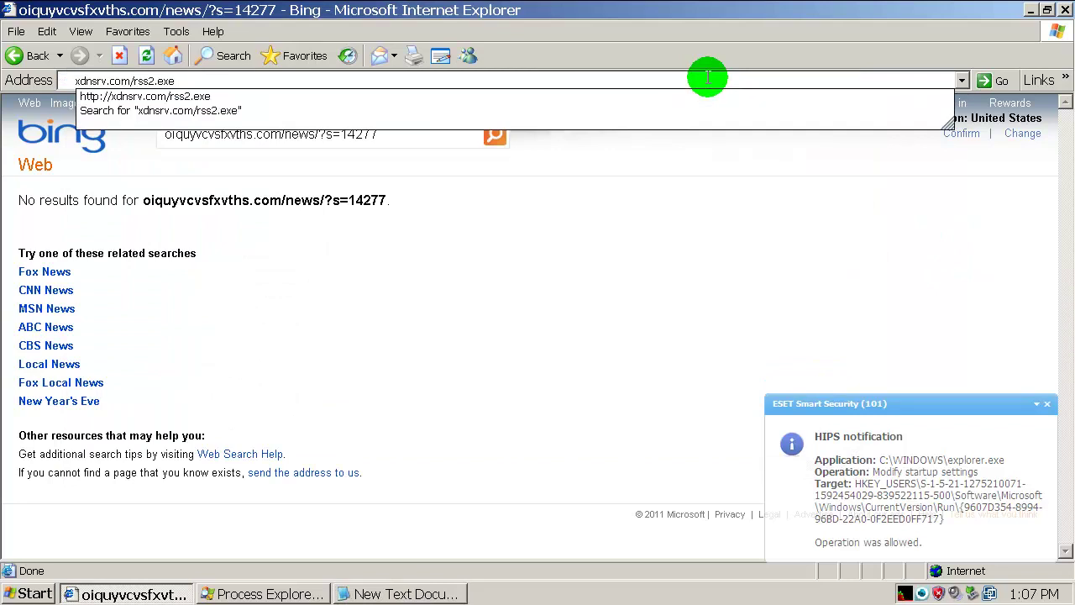
key("Return")
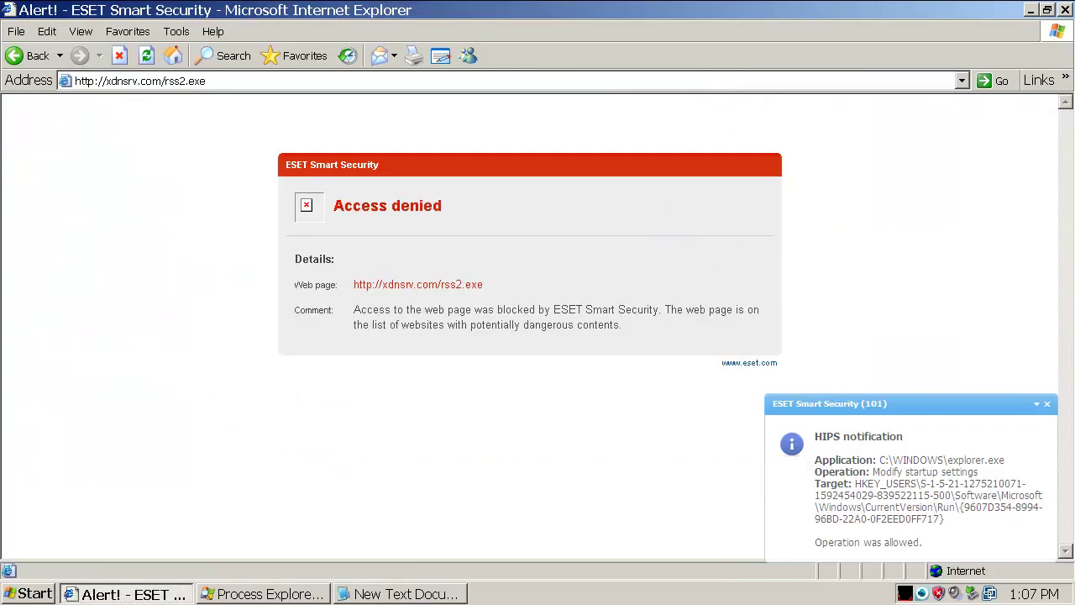
Load trjmytqlnhyovlpv.com/news/?s=72167 in Internet Explorer, then close the browser
left_click(385, 594)
double_click(220, 420)
key("ctrl+c")
left_click(960, 238)
left_click(621, 82)
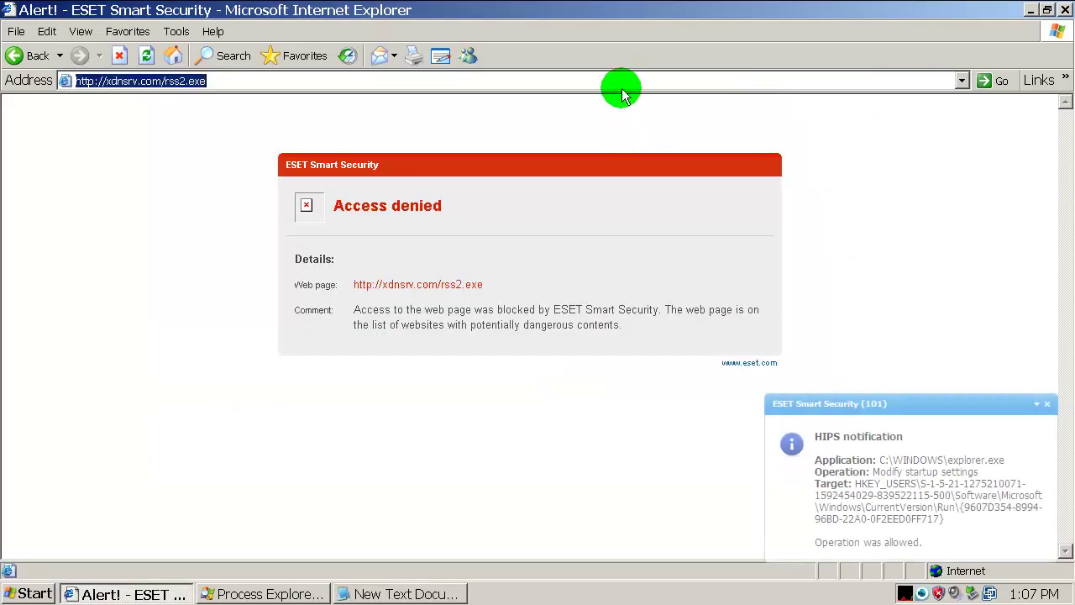
key("ctrl+v")
key("Return")
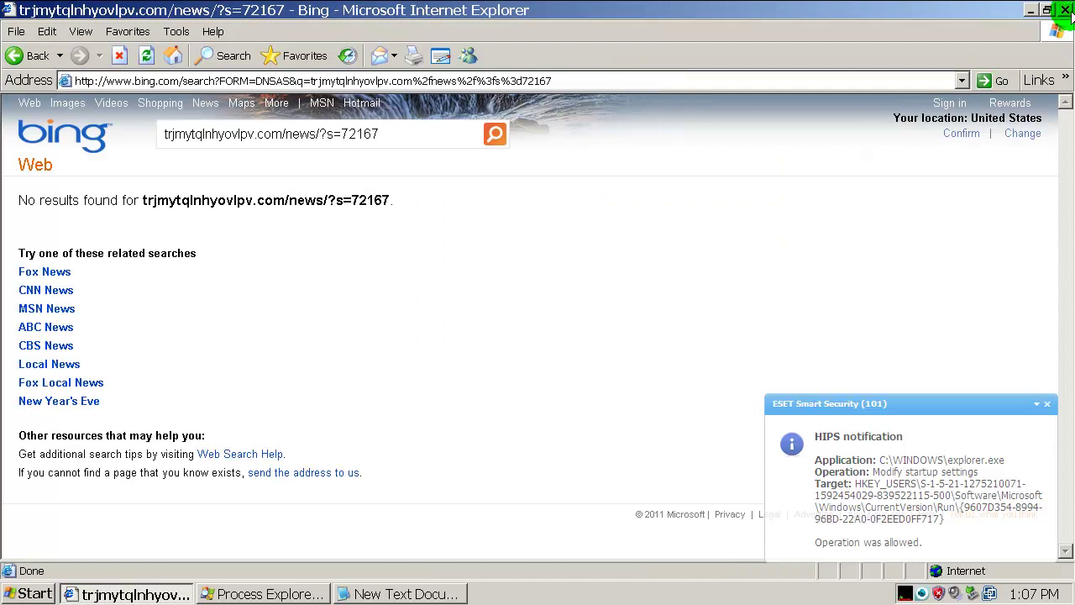
left_click(1065, 10)
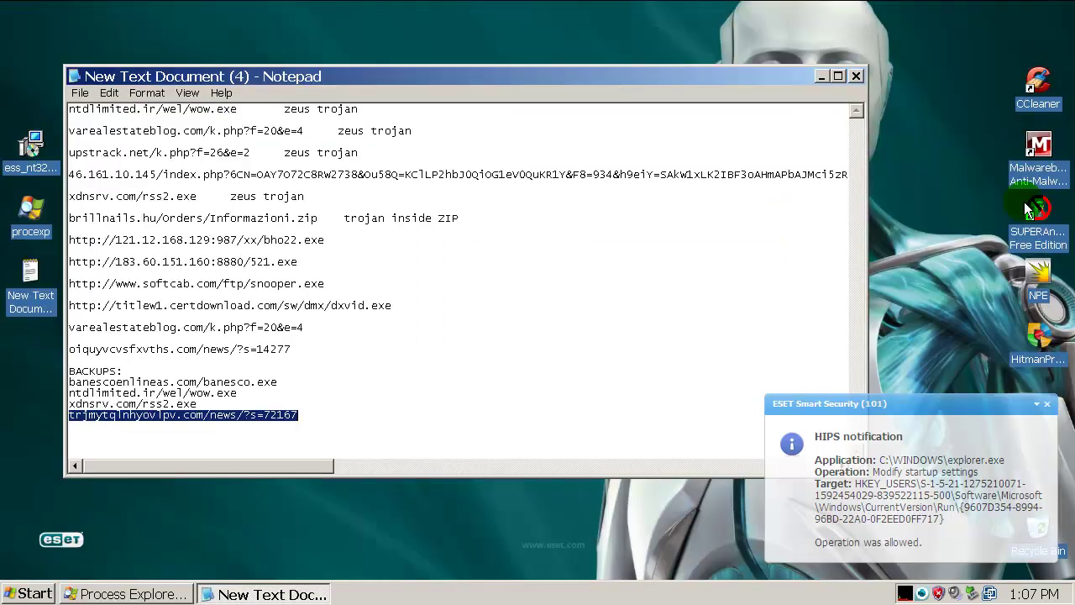
Close the Notepad URL list and ESET HIPS alert, and refresh the desktop
left_click(856, 76)
left_click(1047, 404)
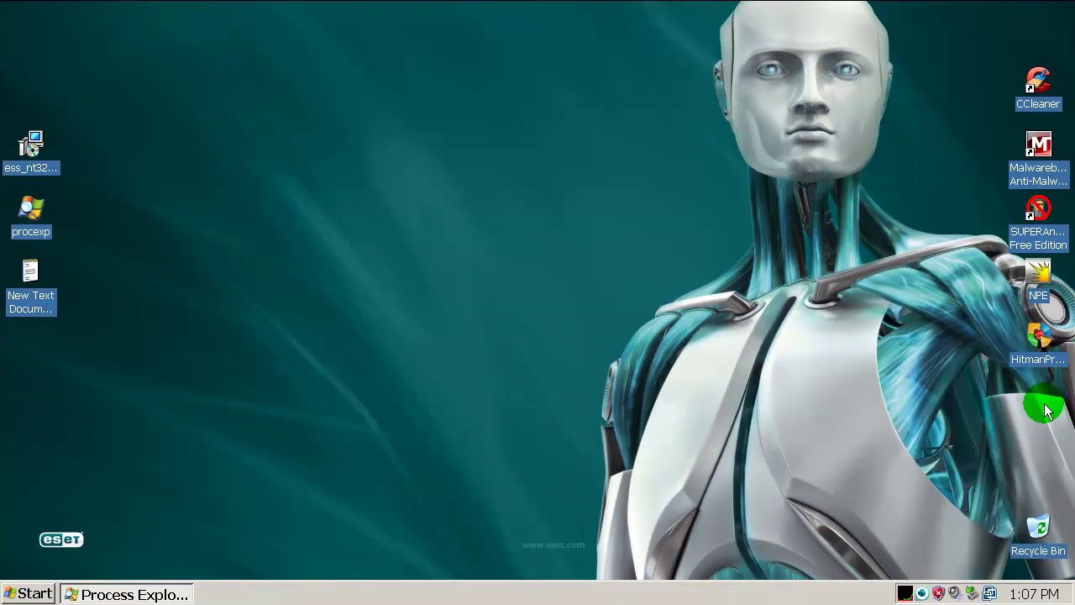
right_click(661, 270)
right_click(664, 242)
left_click(690, 267)
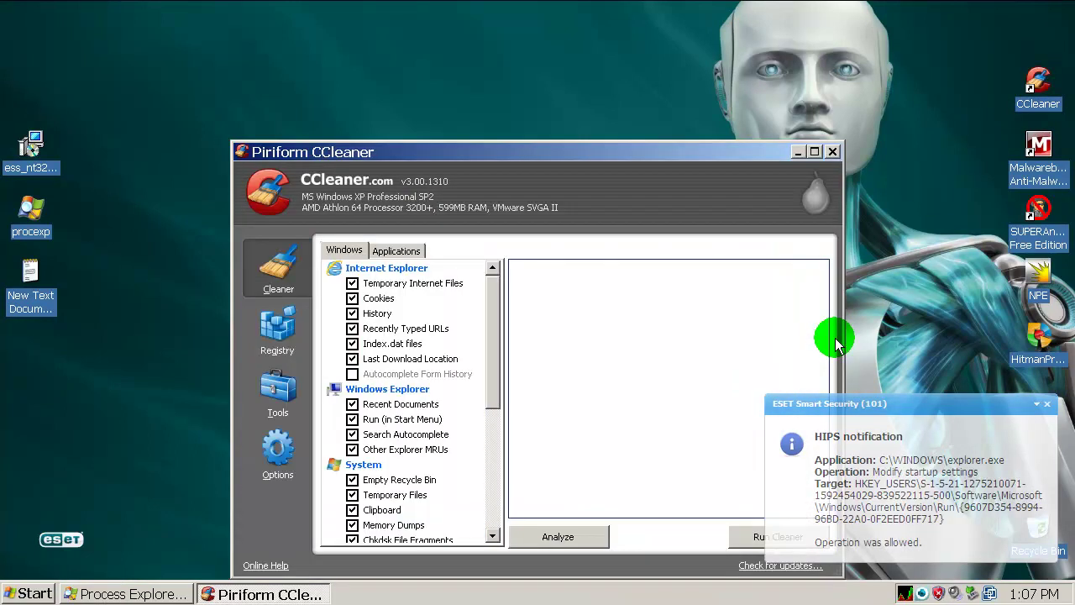
Clean temporary and history files with CCleaner, then close it
left_click_drag(705, 184, 505, 50)
left_click(613, 408)
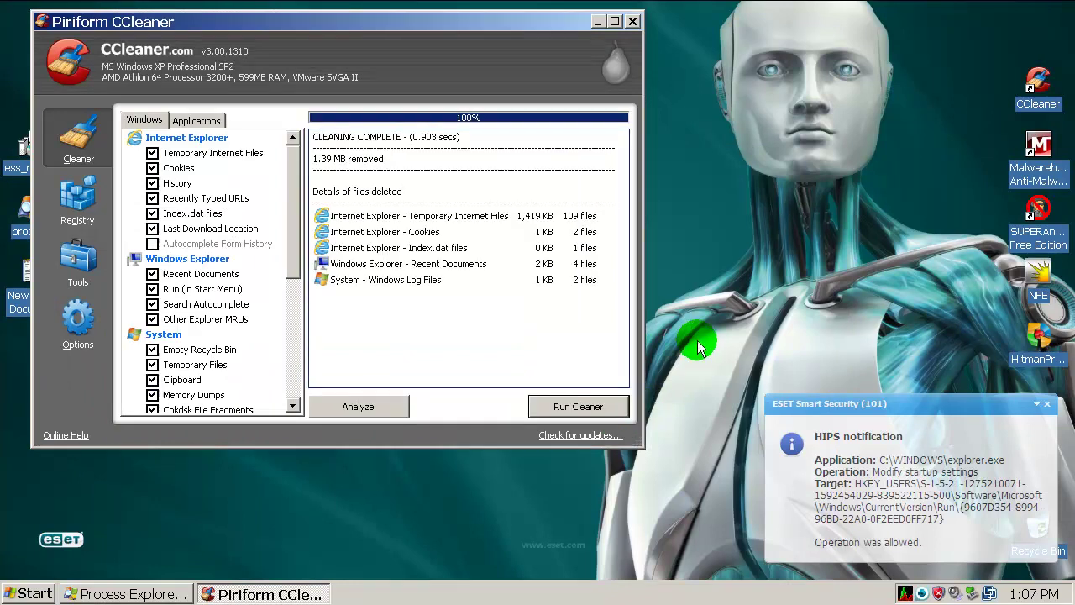
left_click(632, 21)
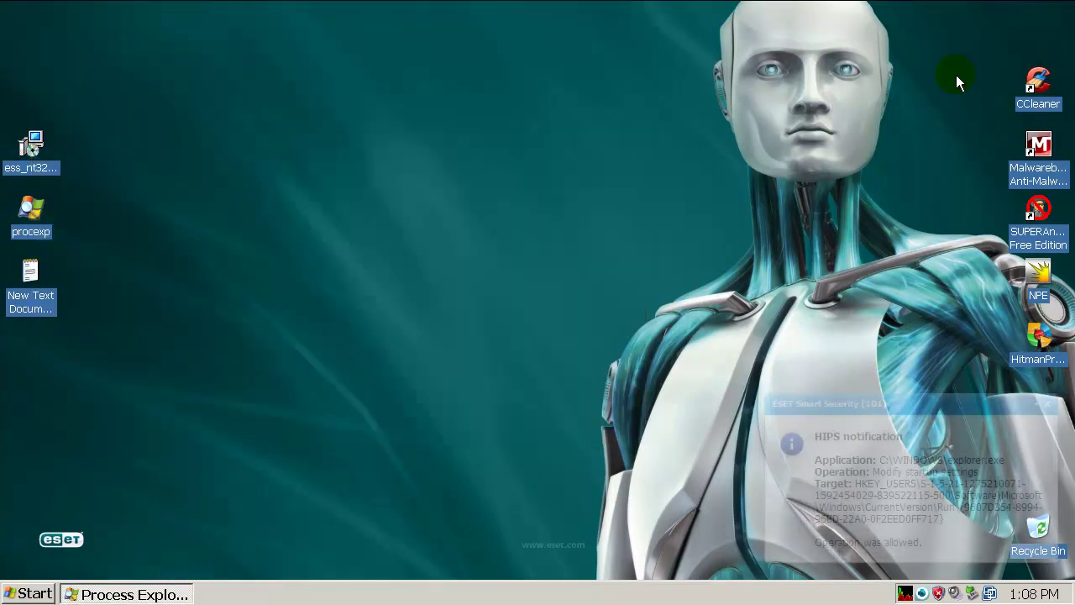
Launch Malwarebytes' Anti-Malware from its desktop shortcut and move its window left
left_click(1040, 147)
left_click(952, 438)
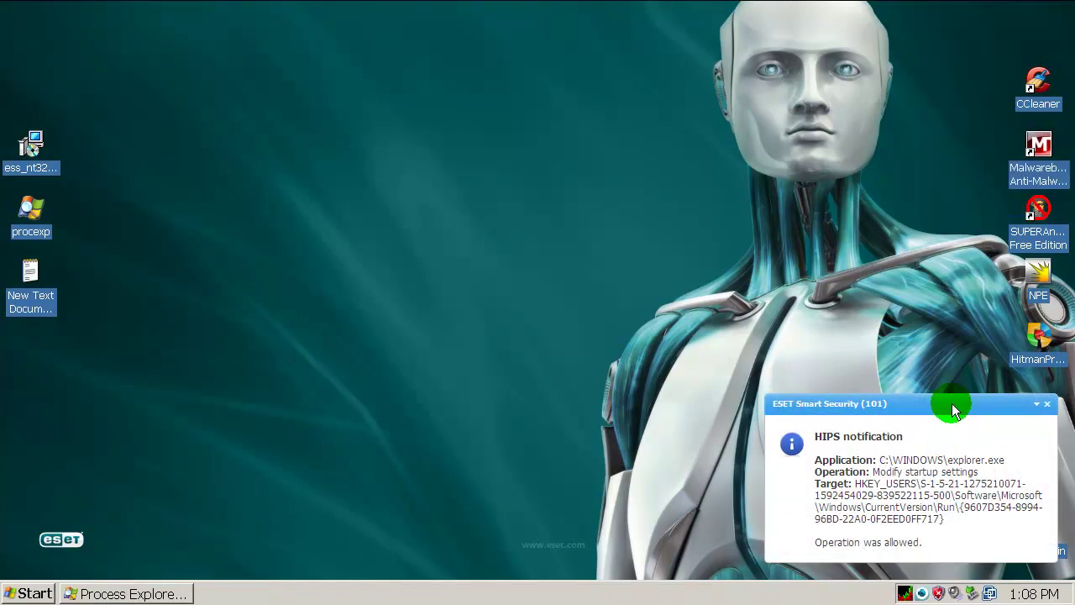
mouse_move(952, 411)
left_mouse_down()
mouse_move(976, 418)
mouse_move(964, 423)
left_mouse_up()
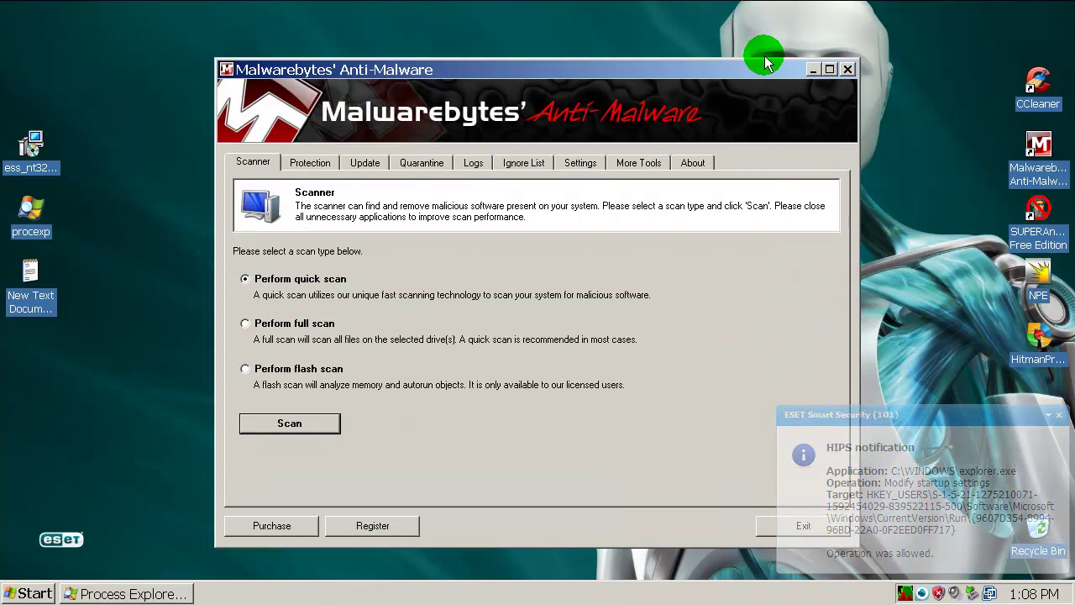
left_click_drag(764, 63, 672, 59)
Update the Malwarebytes database from 6860 to 6861 and return to the Scanner page
left_click(252, 159)
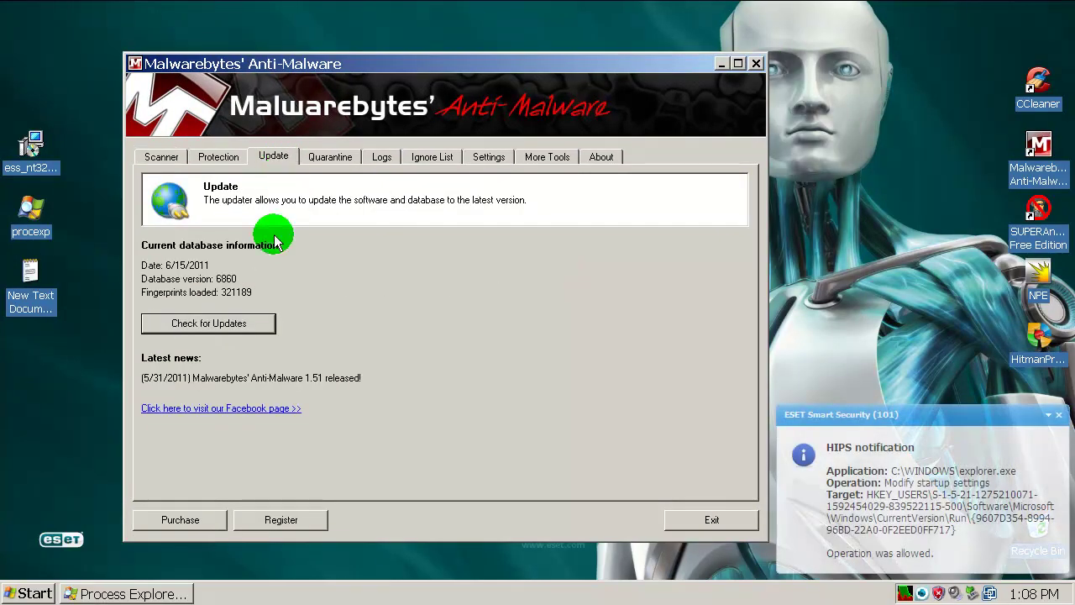
left_click(254, 319)
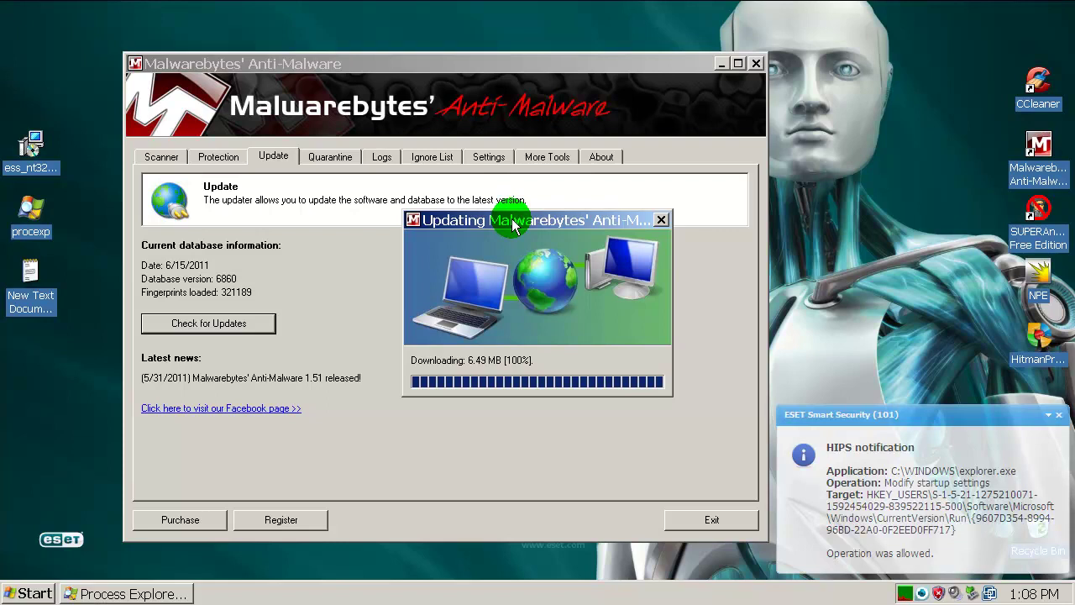
left_click(542, 341)
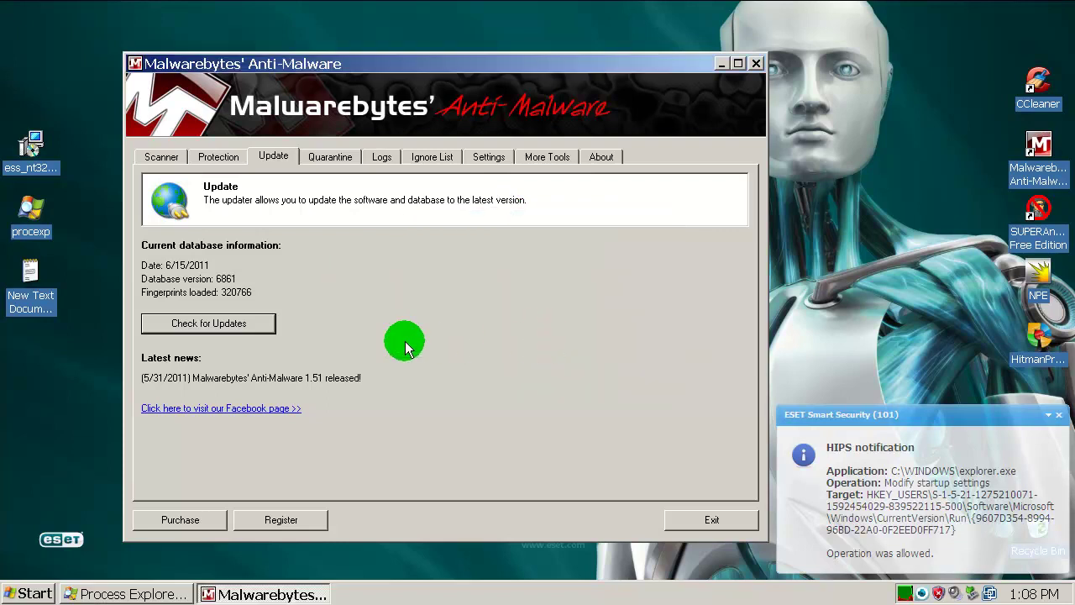
left_click(168, 155)
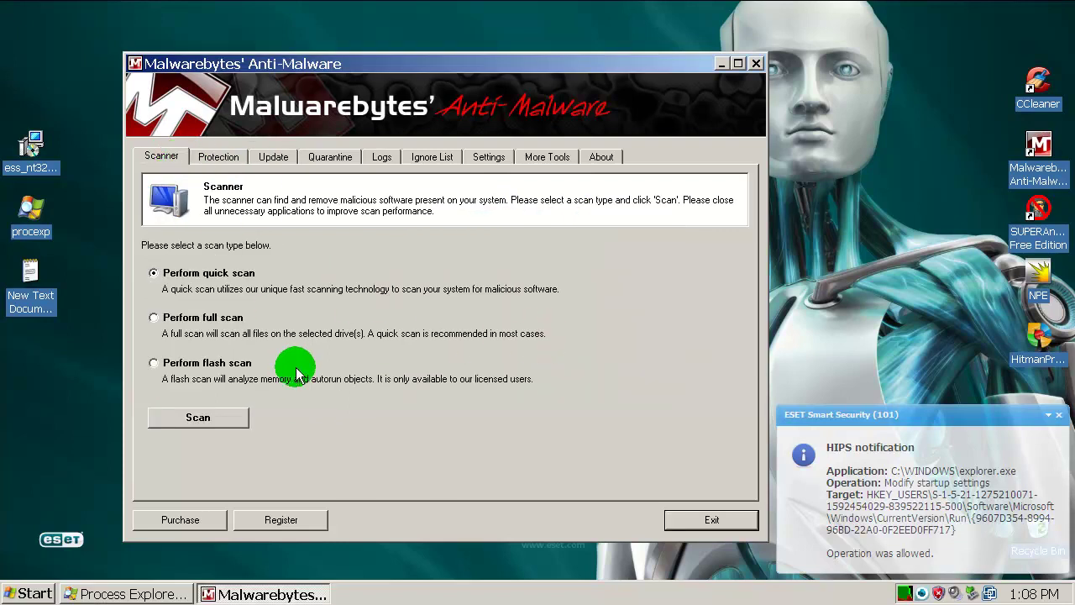
Run a quick scan and inspect the two Trojan.ZbotR.Gen registry and file detections
left_click(206, 412)
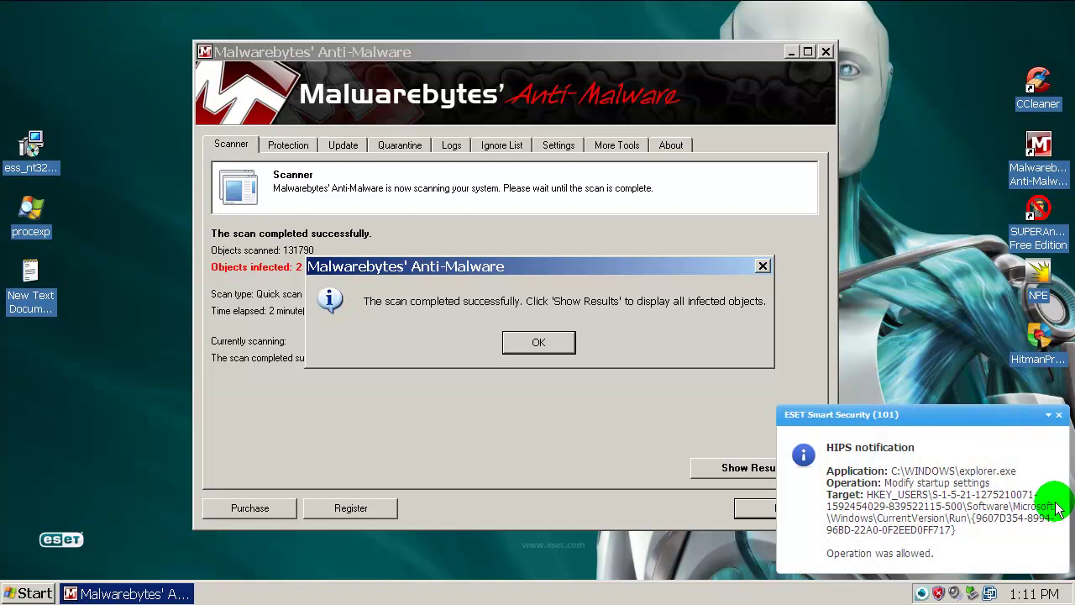
left_click(1060, 417)
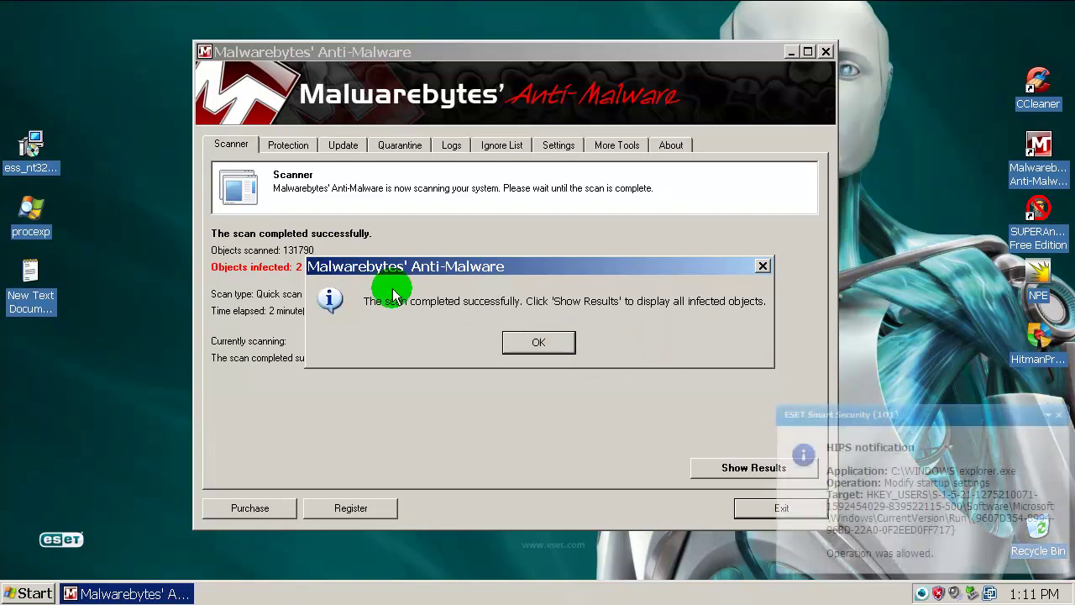
left_click(538, 344)
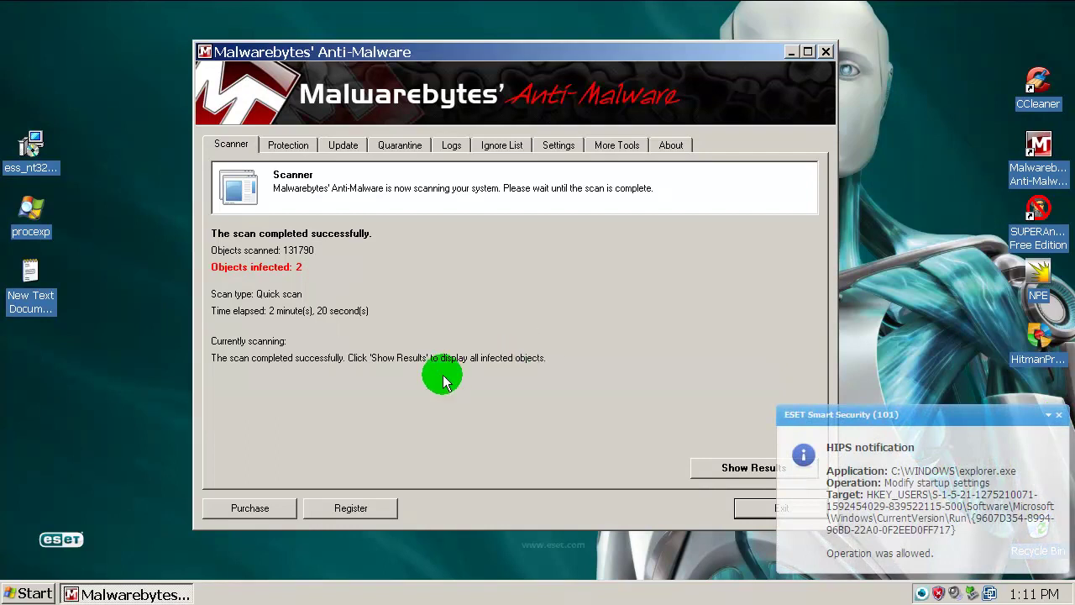
left_click(705, 467)
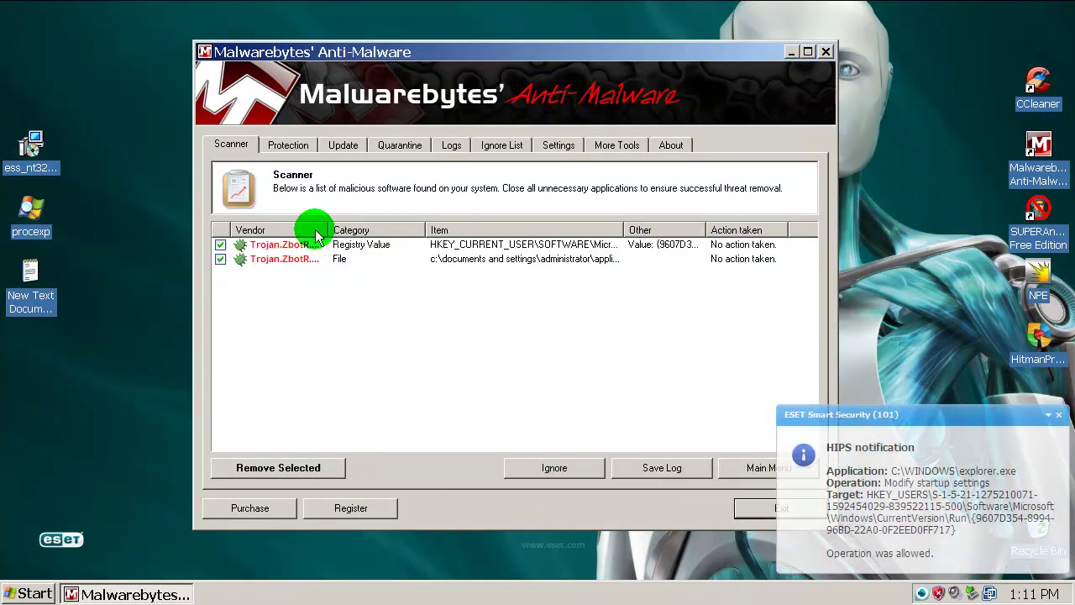
left_click_drag(325, 223, 346, 225)
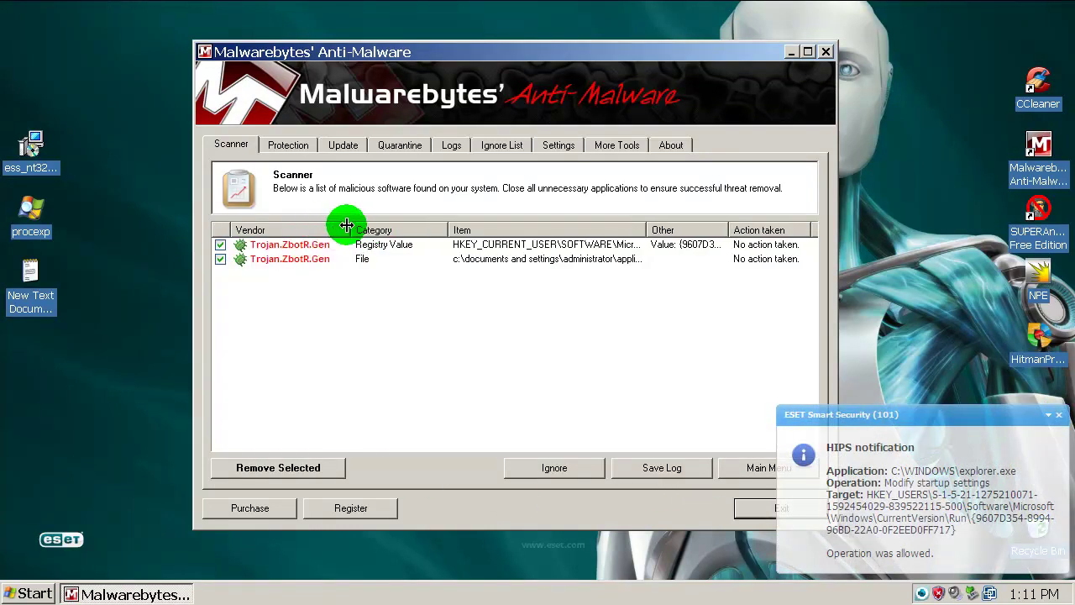
left_click(413, 249)
left_click_drag(641, 223, 786, 231)
left_click(714, 261)
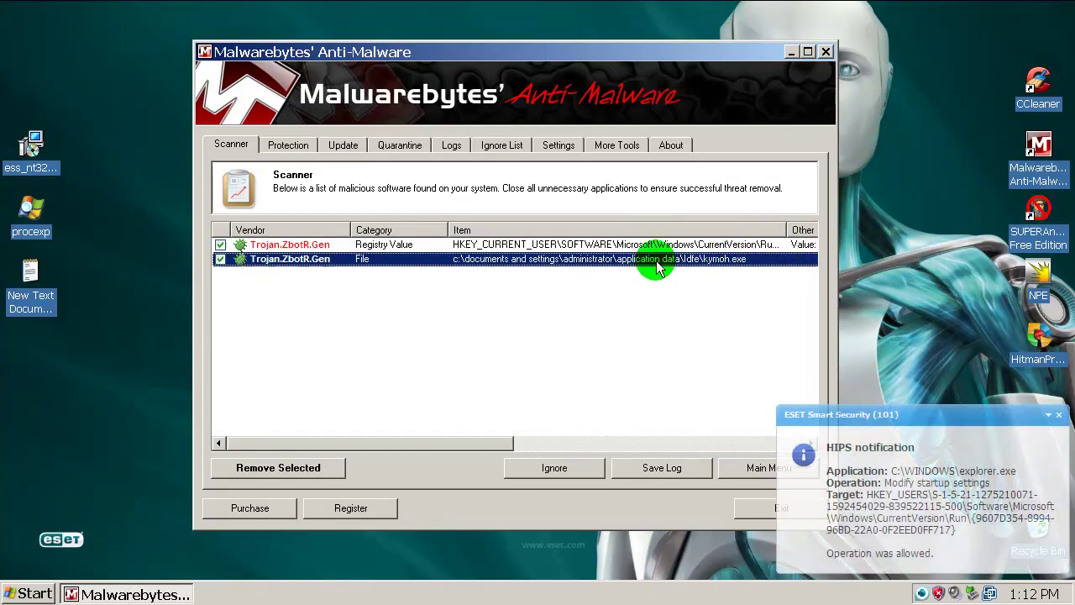
Remove both detections, close the removal log, and decline an immediate restart
left_click(284, 471)
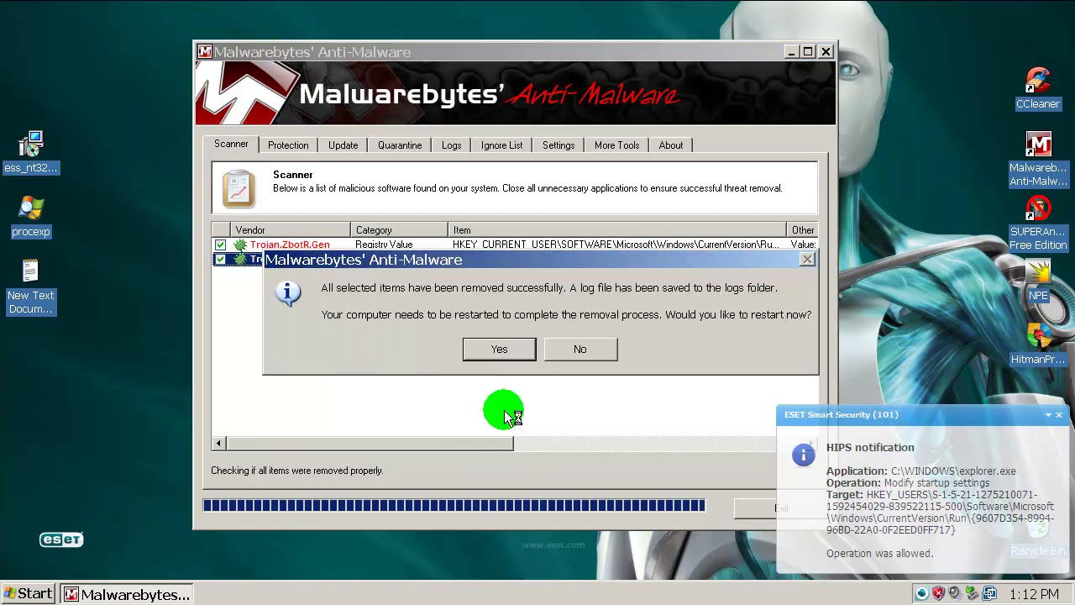
left_click(553, 354)
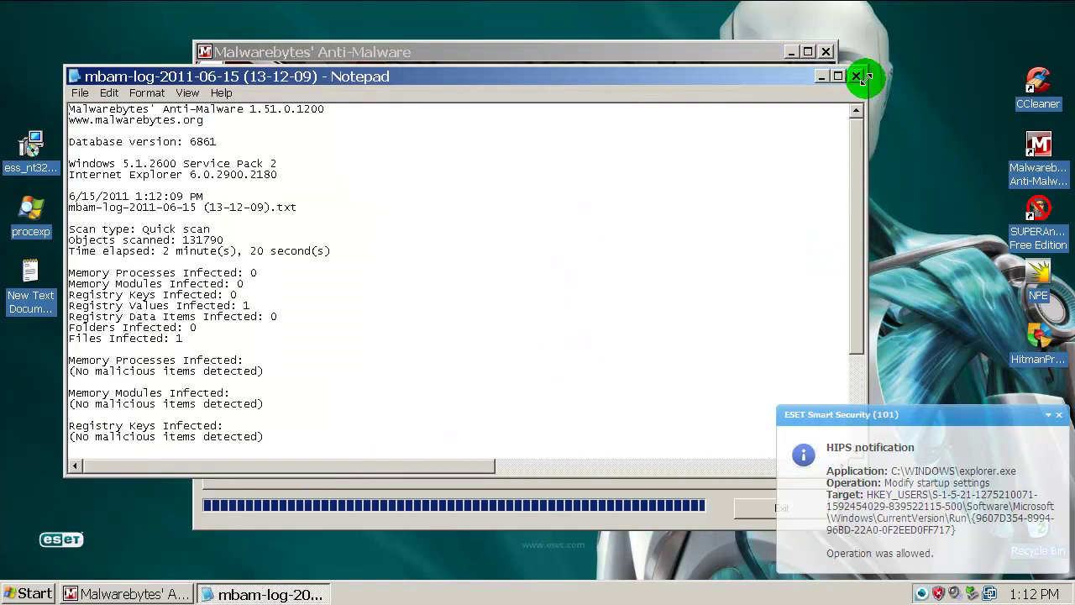
left_click(856, 76)
left_click(599, 356)
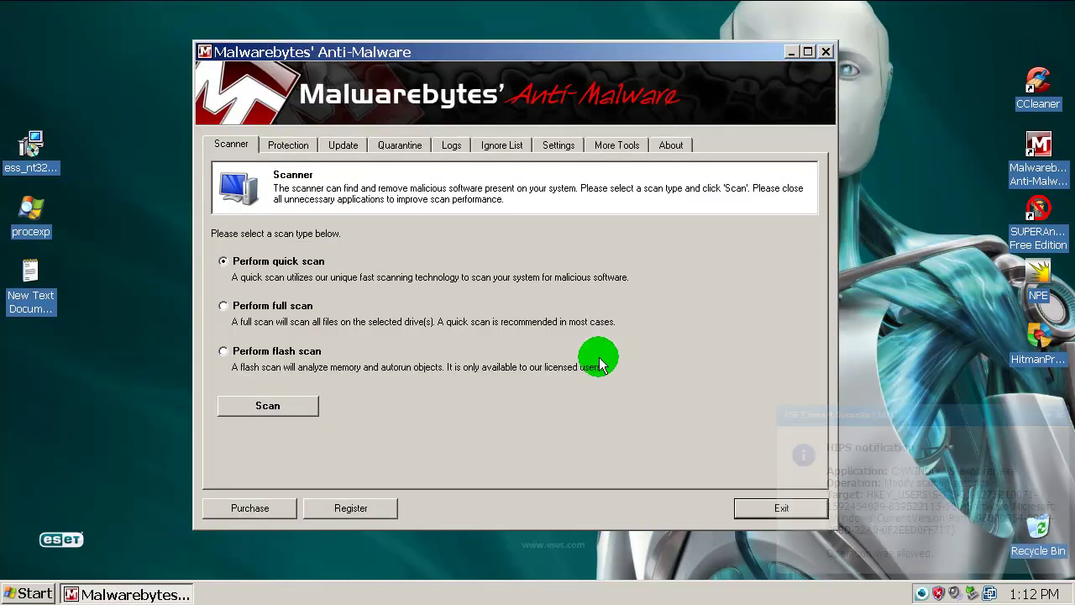
Exit Malwarebytes, close the 'No threats found' Hitman Pro report, and refresh the desktop
left_click(745, 509)
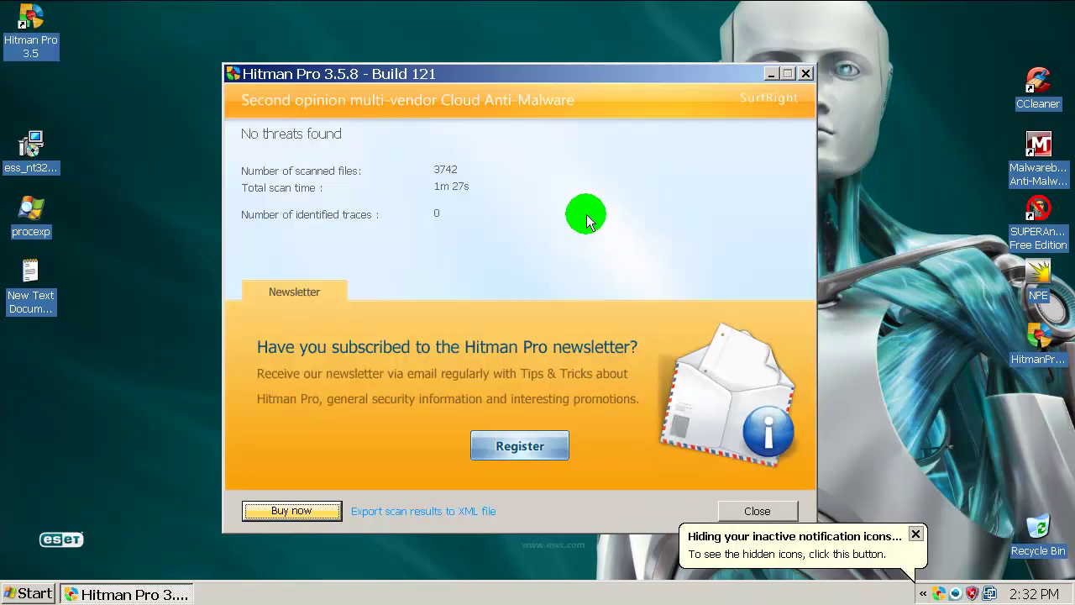
left_click(758, 510)
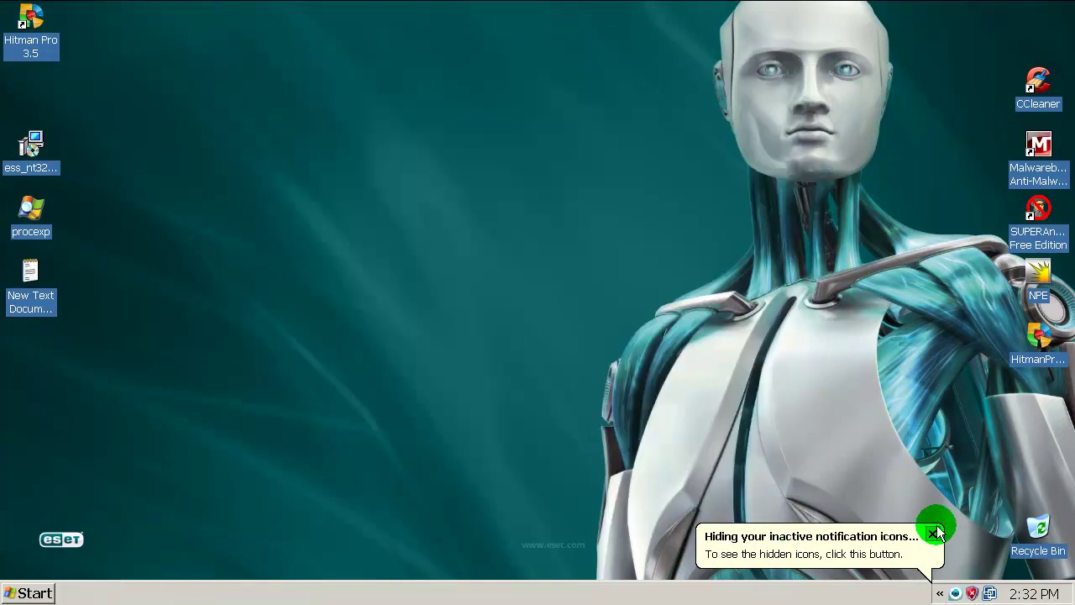
left_click(935, 535)
right_click(657, 356)
left_click(684, 394)
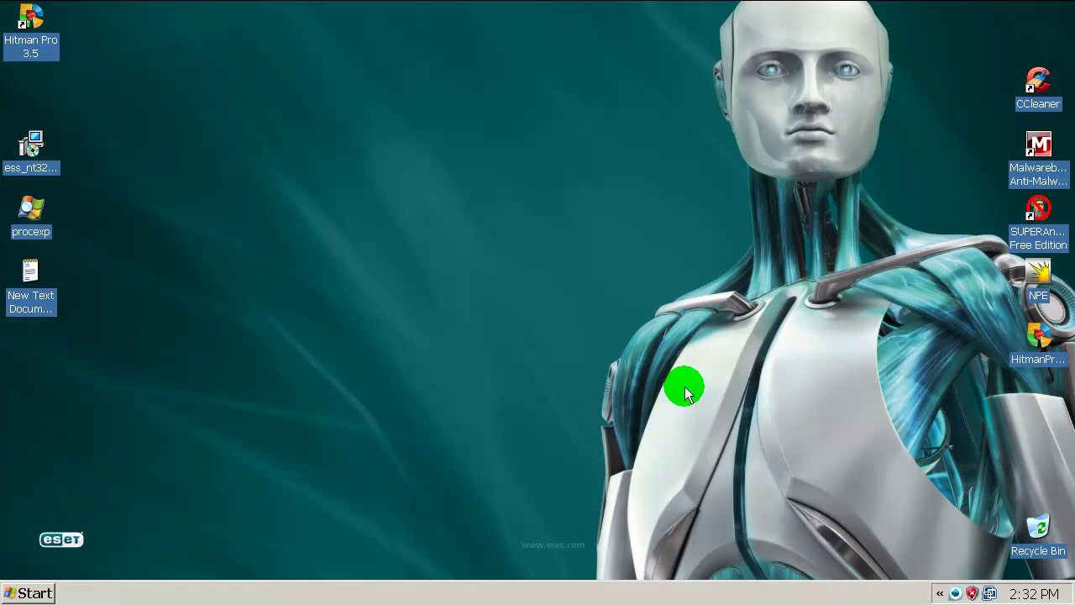
double_click(956, 594)
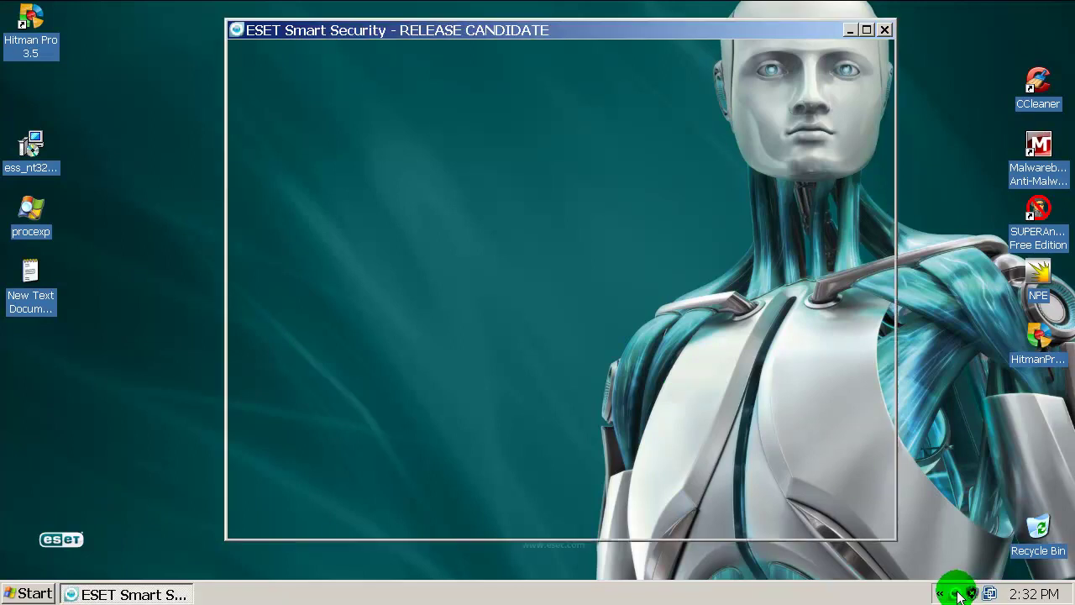
left_click(888, 32)
right_click(680, 188)
left_click(697, 213)
right_click(643, 208)
left_click(677, 236)
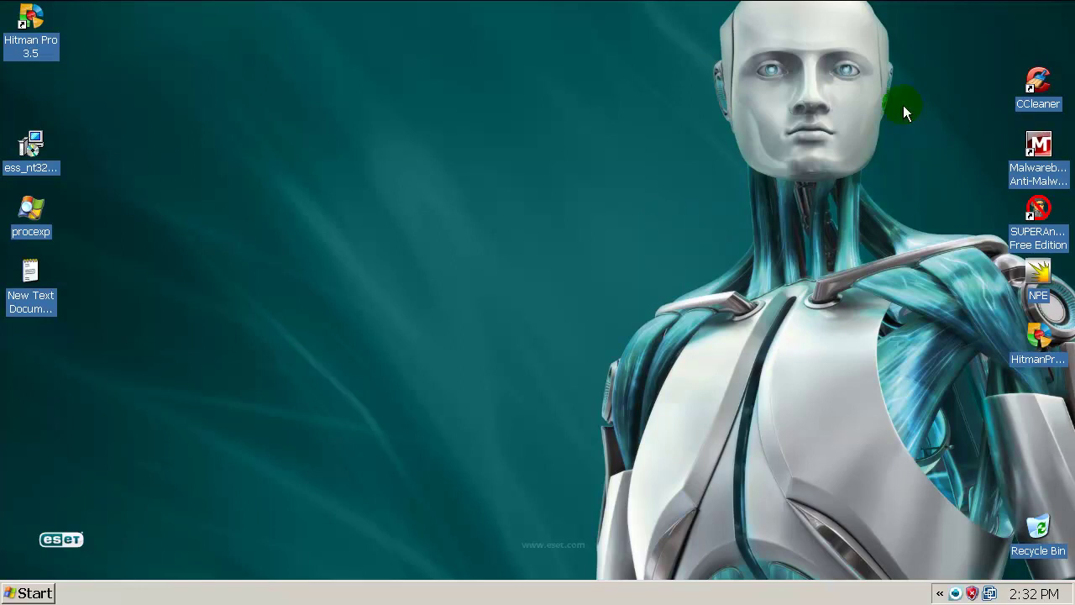
left_click_drag(958, 25, 563, 465)
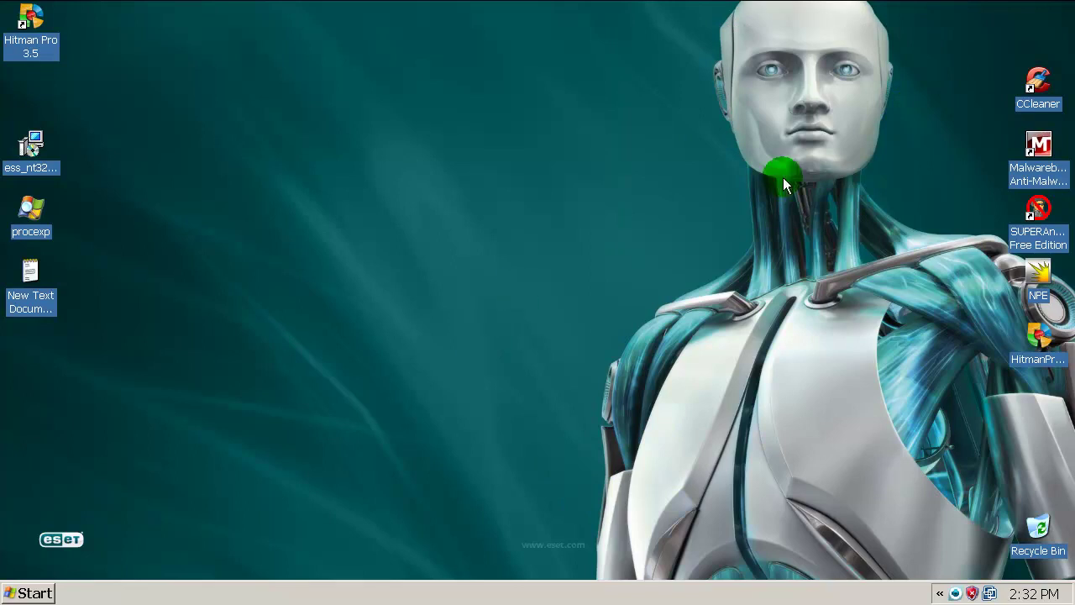
left_click_drag(1034, 27, 503, 241)
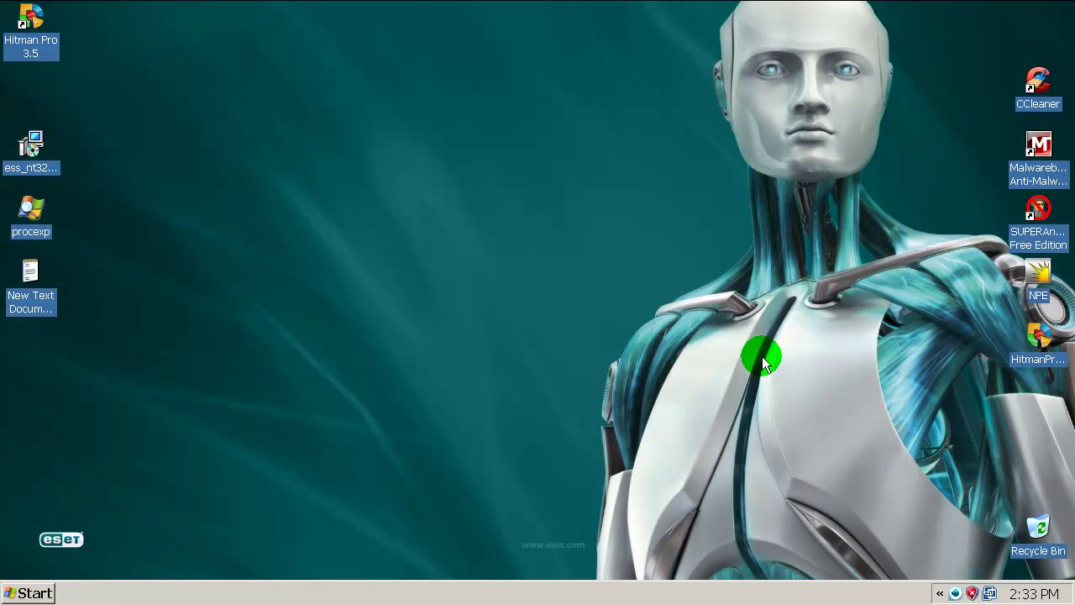
right_click(695, 225)
left_click(709, 249)
right_click(474, 211)
left_click(493, 239)
right_click(348, 182)
left_click(375, 213)
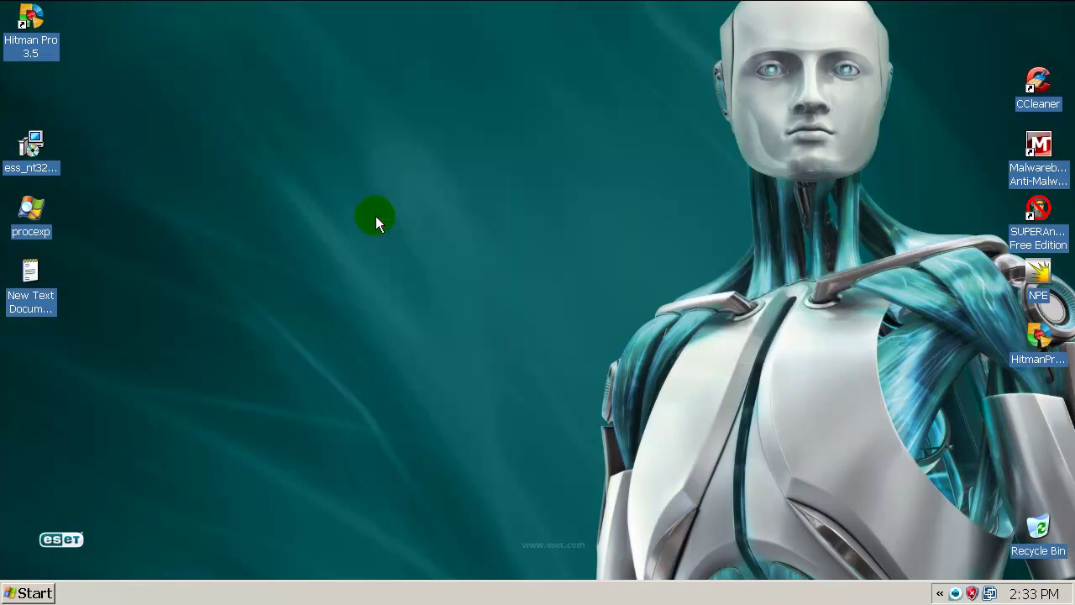